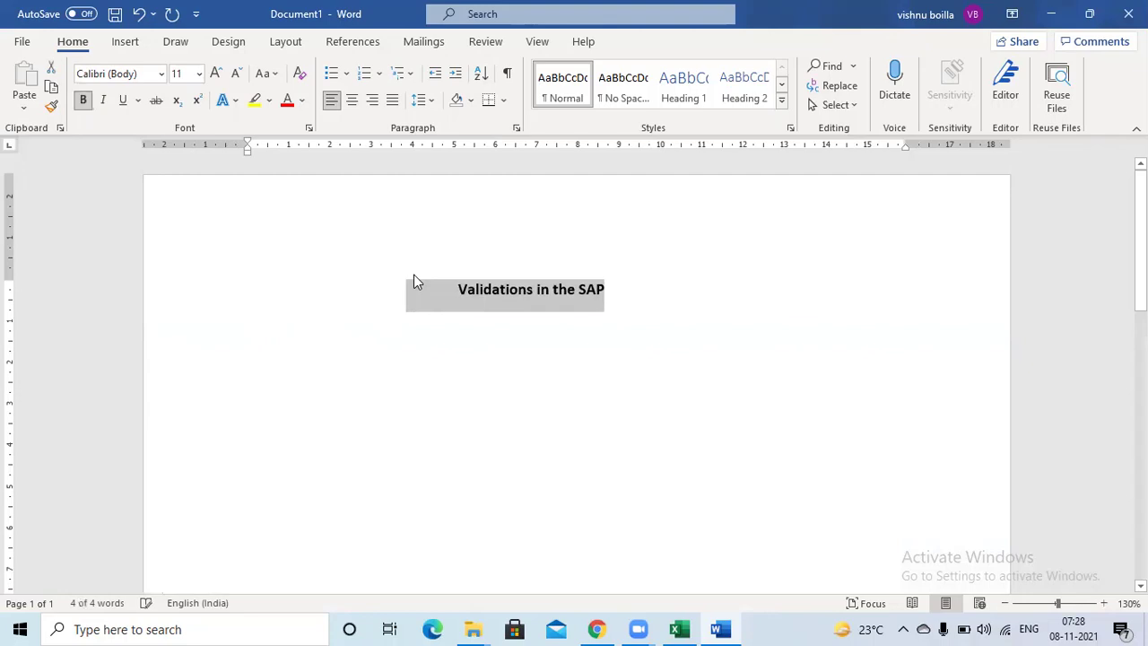
Underline the title "Validations in the SAP", enlarge it to 16 pt, and add two new lines below it.
{"action": "key", "text": "ctrl+u"}
{"action": "key", "text": "ctrl+shift+period"}
{"action": "key", "text": "ctrl+shift+period"}
{"action": "key", "text": "ctrl+shift+period"}
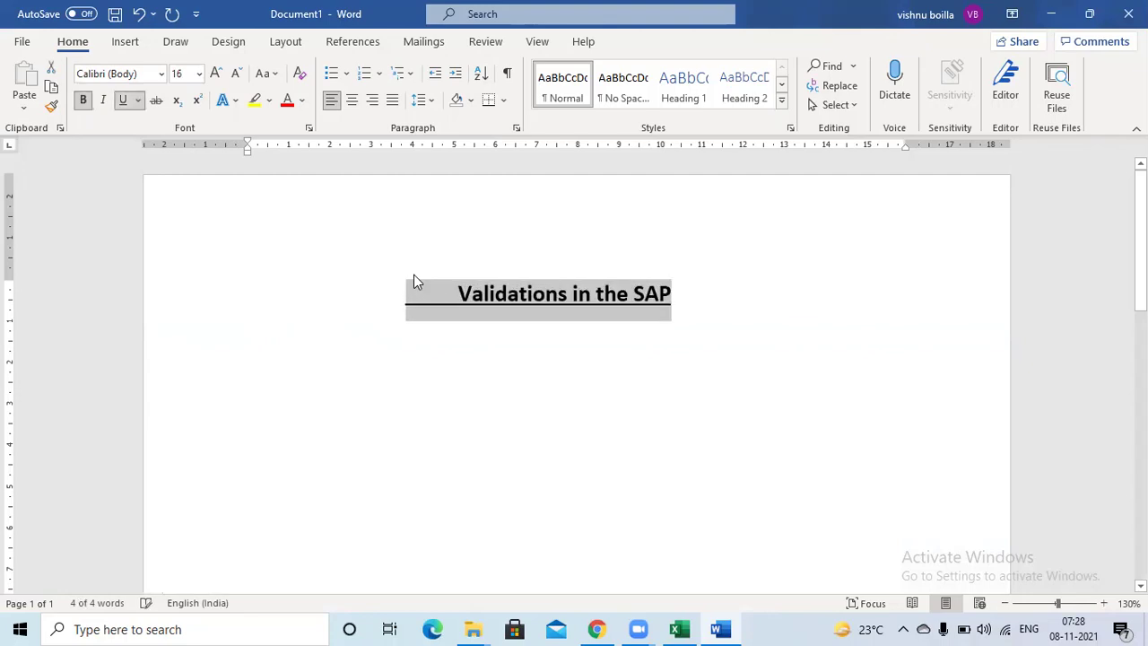
{"action": "left_click", "coordinate": [687, 294]}
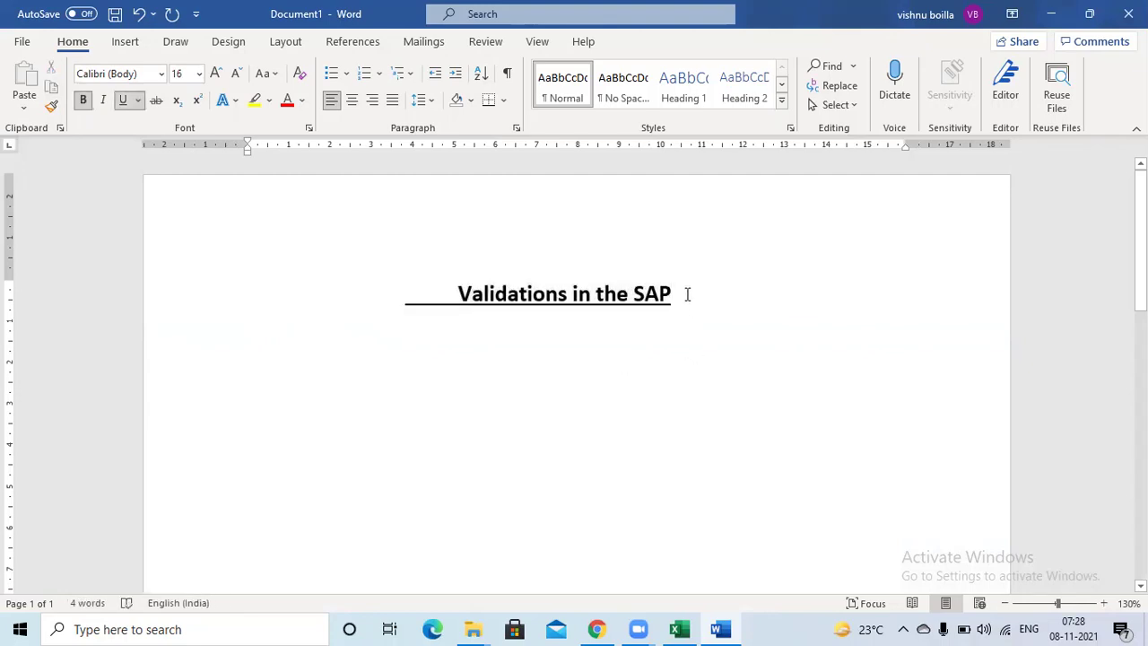
{"action": "key", "text": "Return"}
{"action": "key", "text": "Return"}
{"action": "type", "text": "-"}
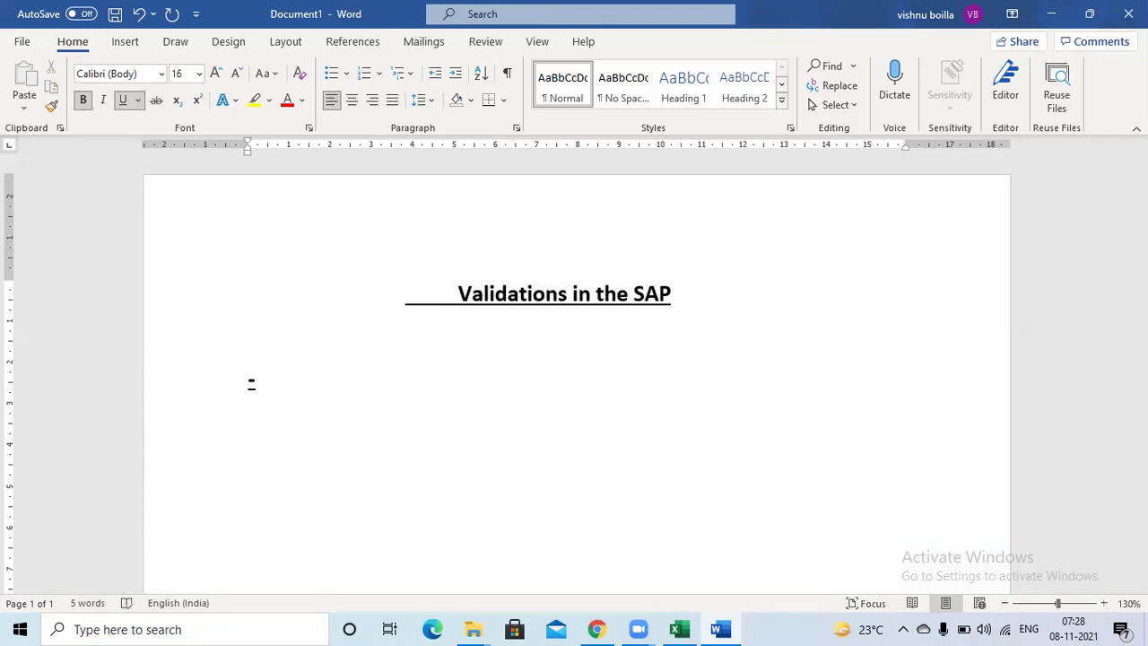
{"action": "key", "text": "ctrl+b"}
{"action": "key", "text": "ctrl+u"}
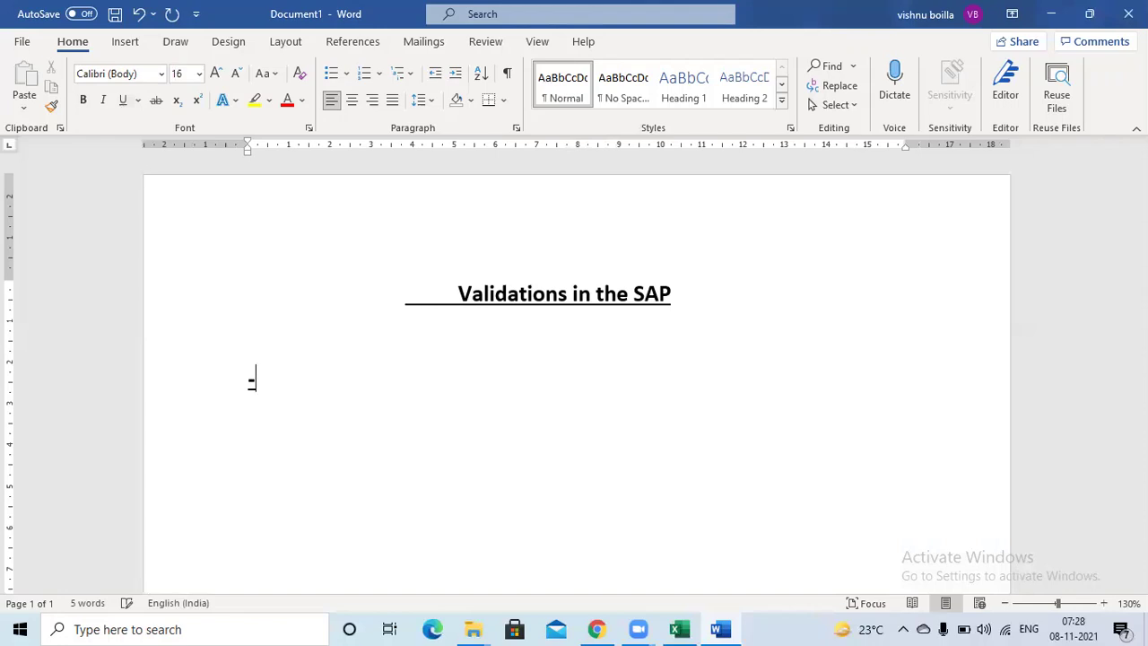
{"action": "key", "text": "BackSpace"}
{"action": "type", "text": "-usi"}
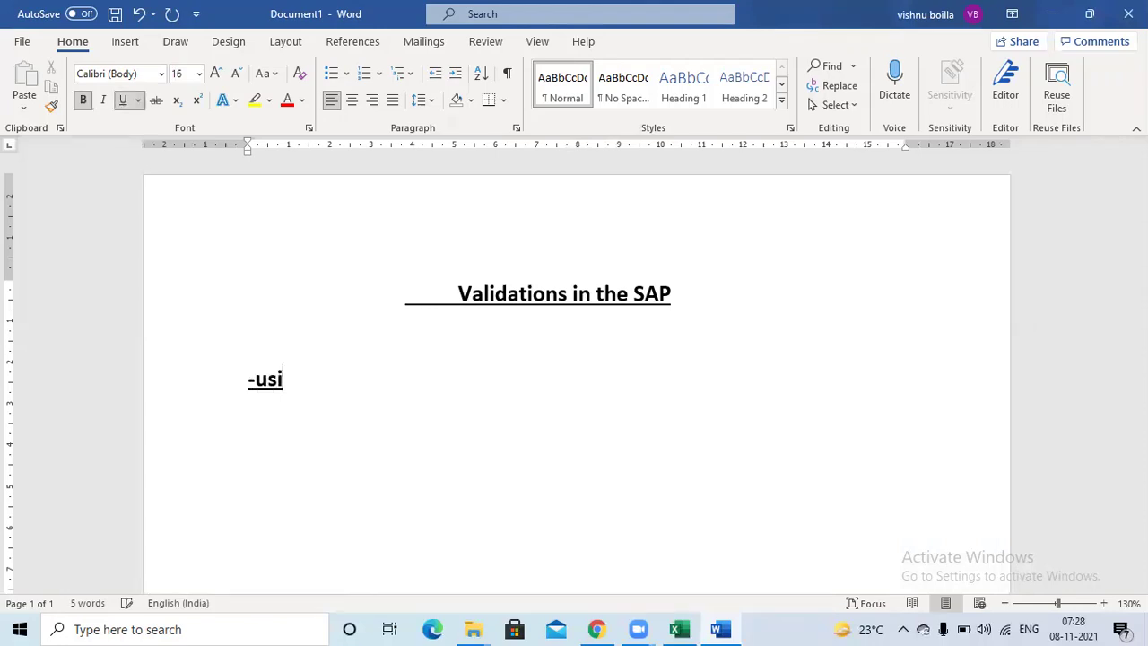
{"action": "type", "text": "ng htei"}
{"action": "key", "text": "BackSpace"}
{"action": "key", "text": "BackSpace"}
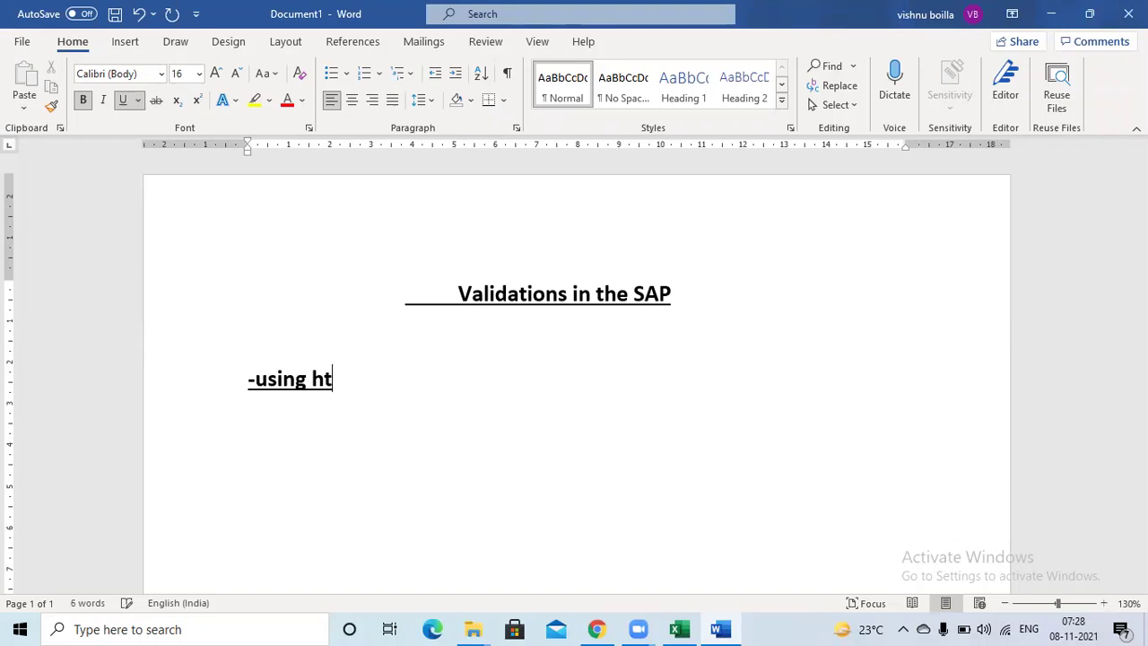
{"action": "key", "text": "BackSpace"}
{"action": "key", "text": "BackSpace"}
{"action": "key", "text": "BackSpace"}
{"action": "key", "text": "BackSpace"}
{"action": "key", "text": "BackSpace"}
{"action": "key", "text": "BackSpace"}
{"action": "key", "text": "BackSpace"}
{"action": "key", "text": "BackSpace"}
{"action": "key", "text": "BackSpace"}
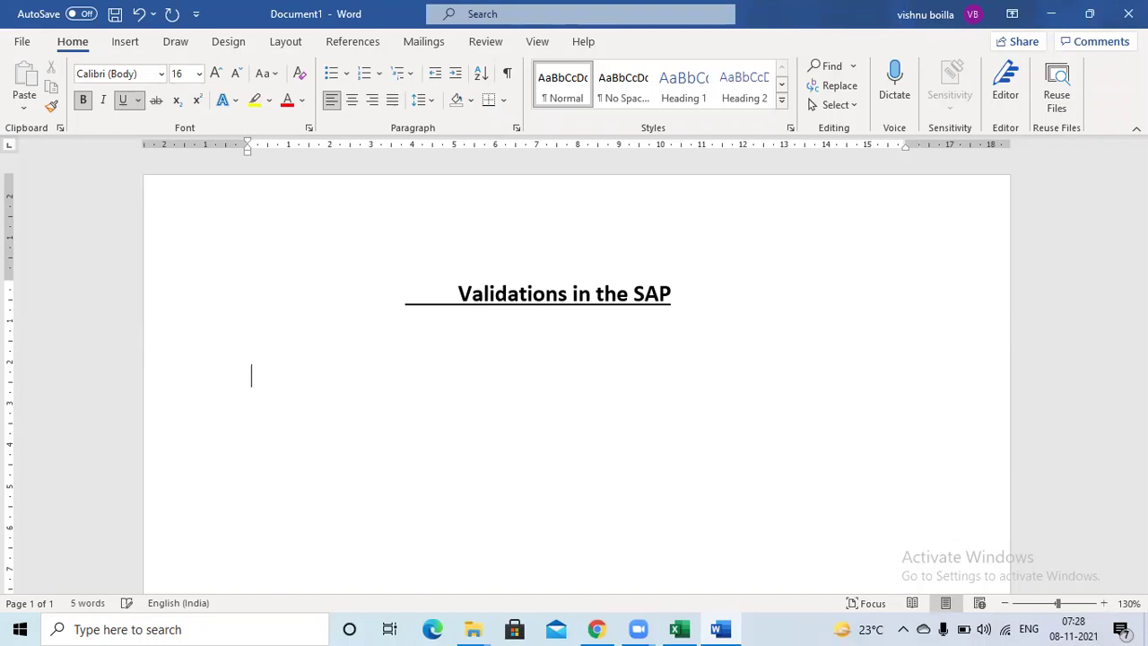
{"action": "key", "text": "BackSpace"}
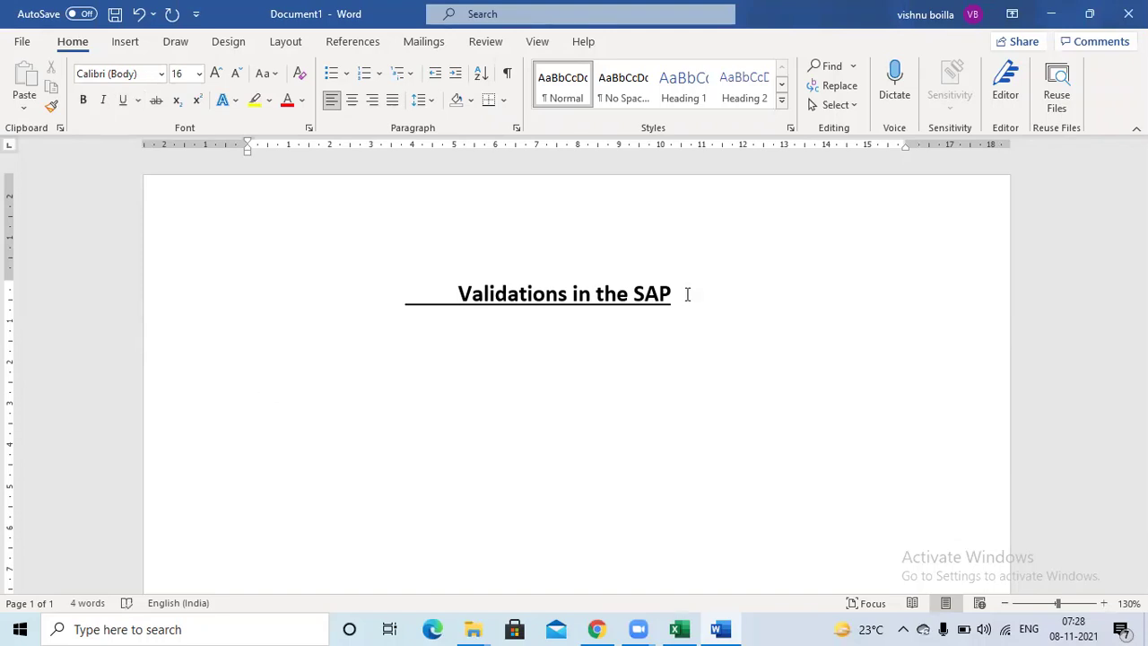
Write "-Using this we can restrict the fields." below the title in plain text without bold or underline.
{"action": "type", "text": "-"}
{"action": "key", "text": "Up"}
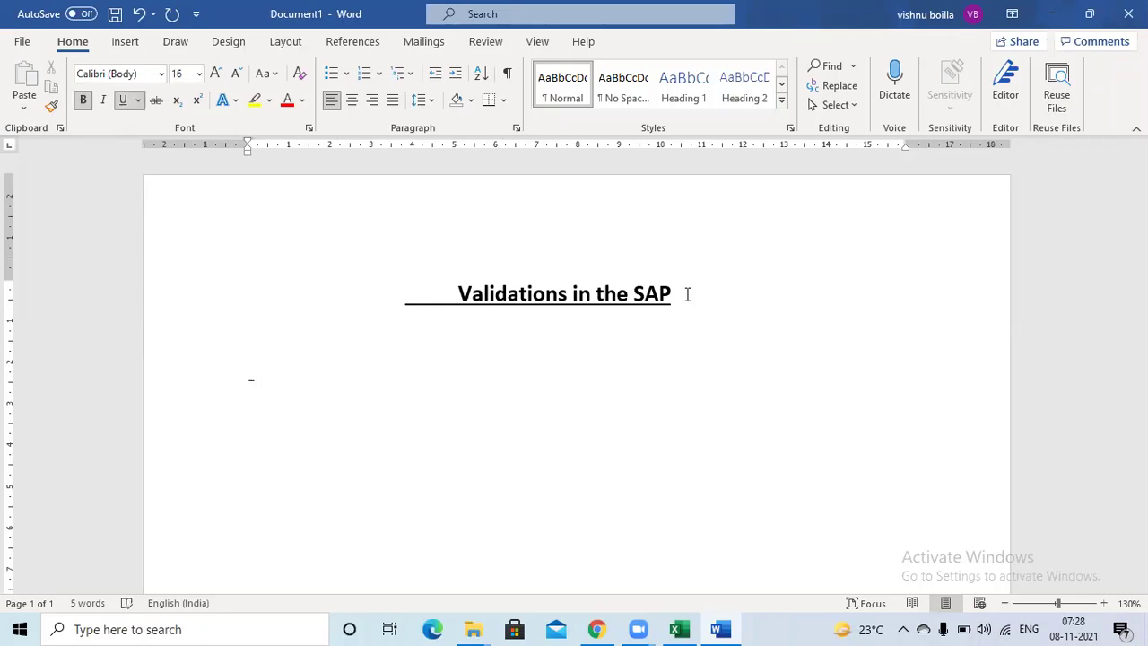
{"action": "key", "text": "Down"}
{"action": "type", "text": "Usi"}
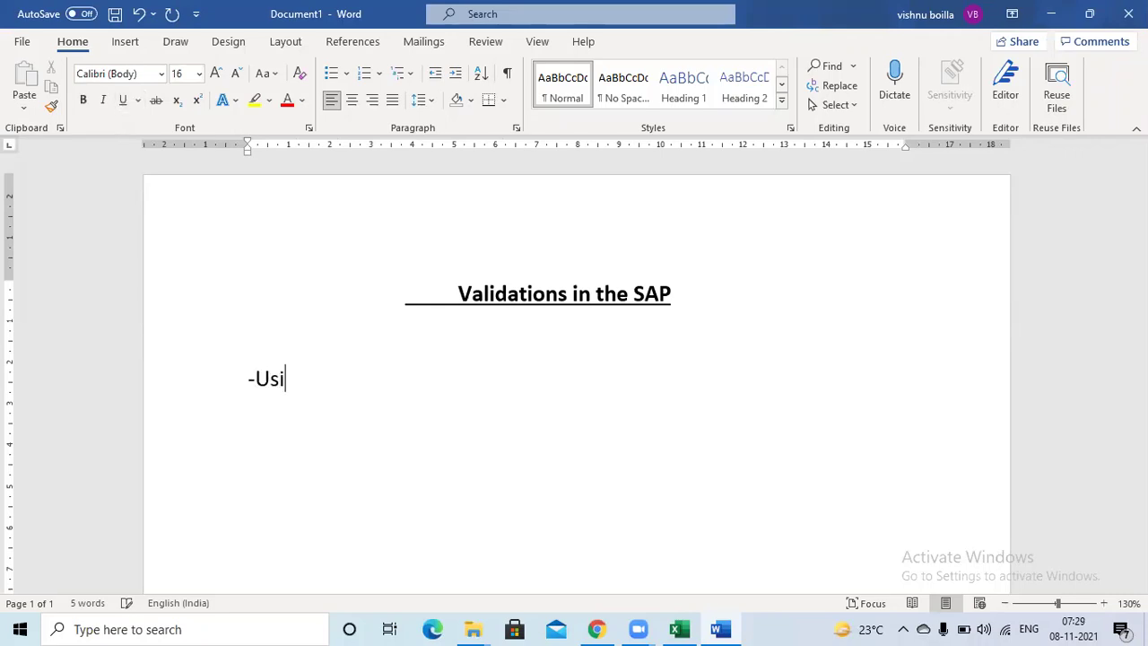
{"action": "type", "text": "ng this we can"}
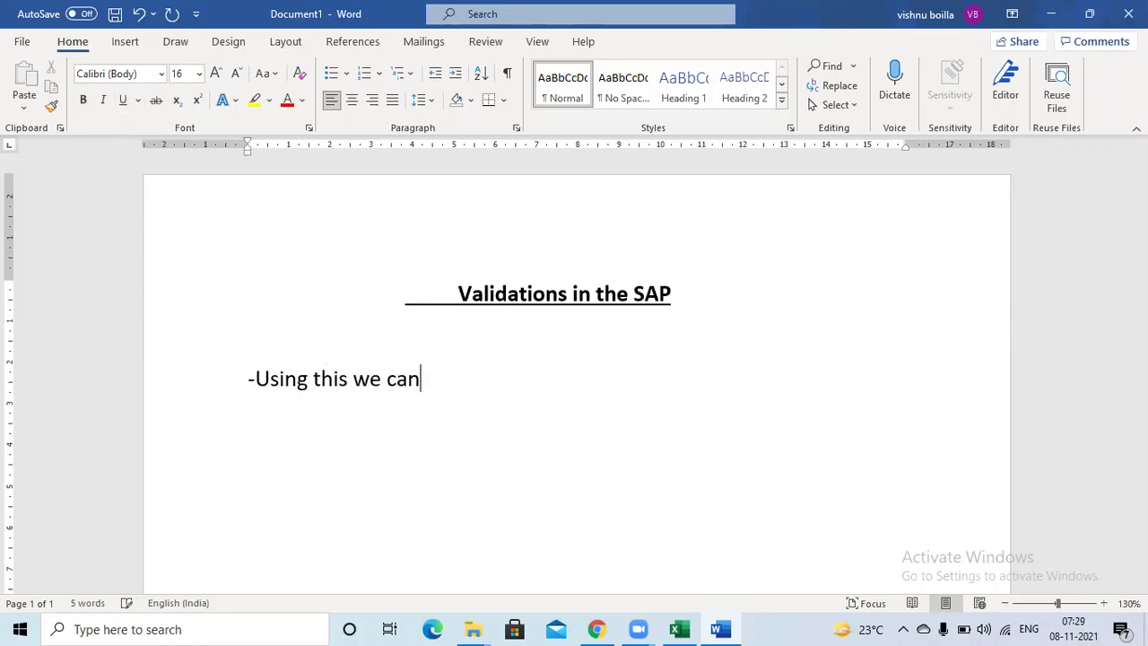
{"action": "type", "text": " restrict the "}
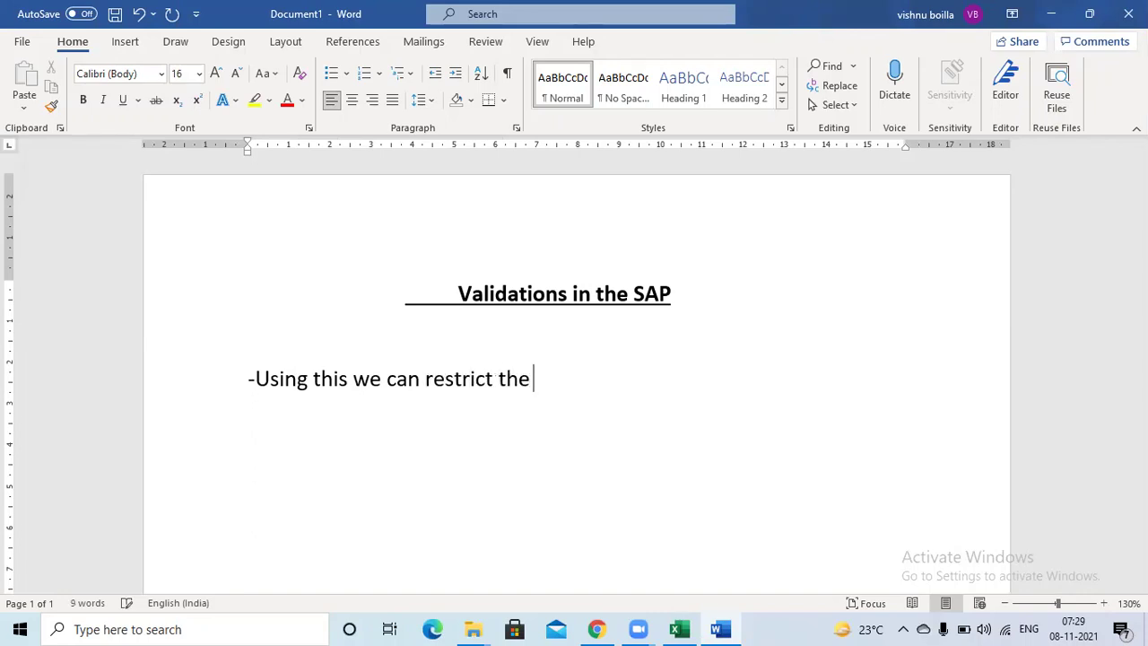
{"action": "type", "text": "fields."}
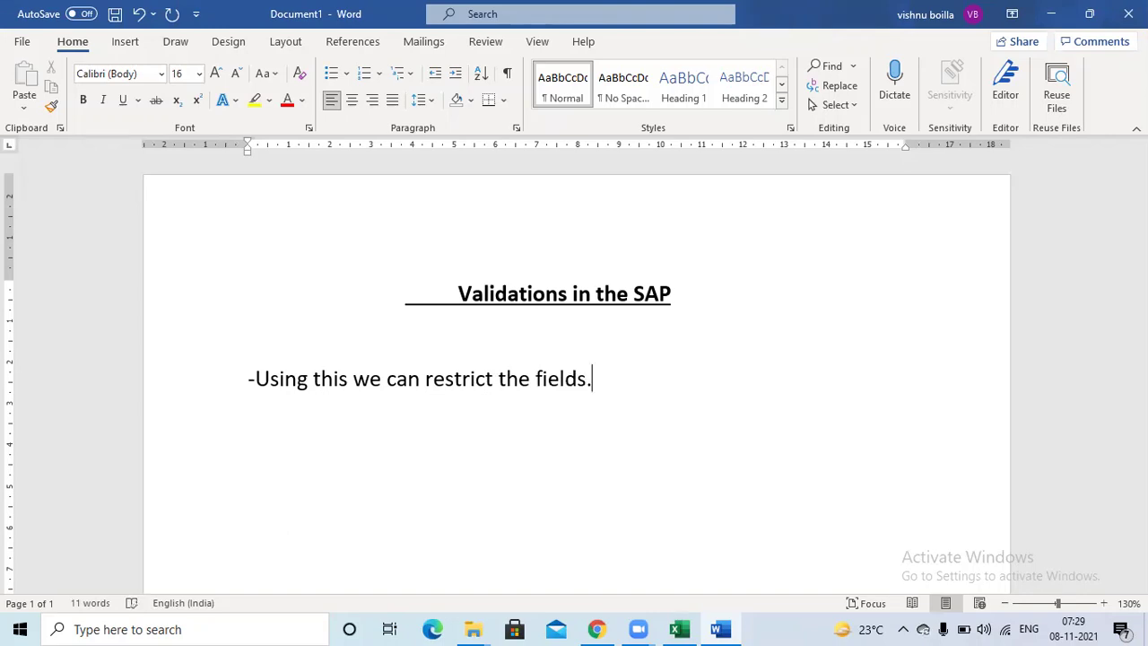
Launch SAP Logon from the desktop and bring up the logon screen of the IDES ECC 6.0 system.
{"action": "key", "text": "super+r"}
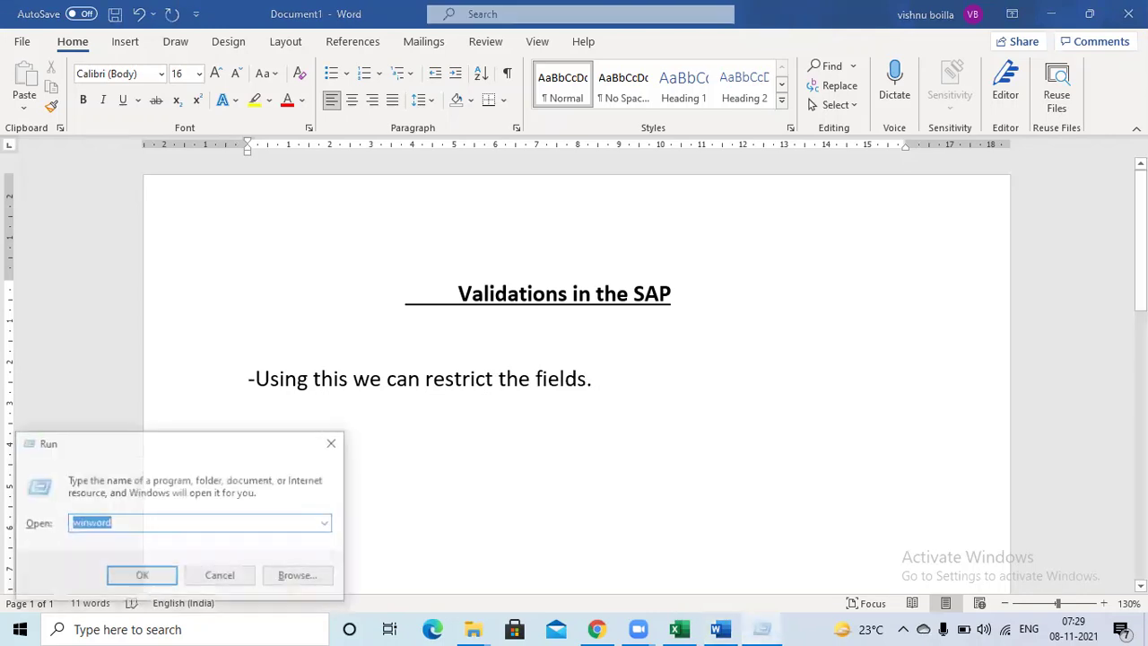
{"action": "key", "text": "super+d"}
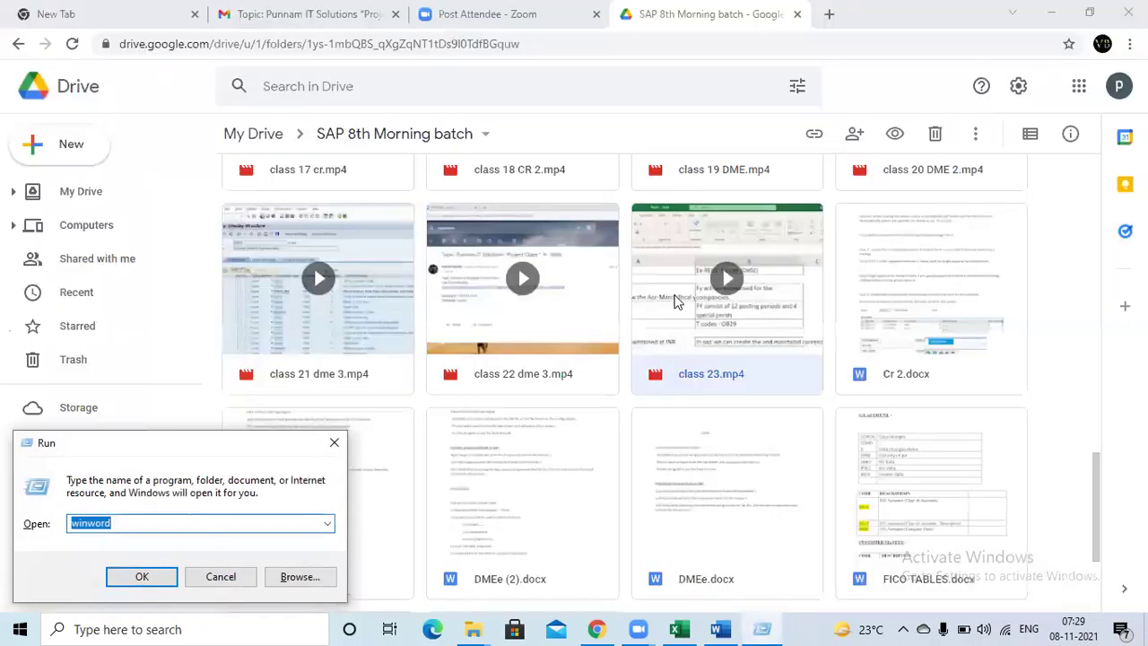
{"action": "double_click", "coordinate": [79, 550]}
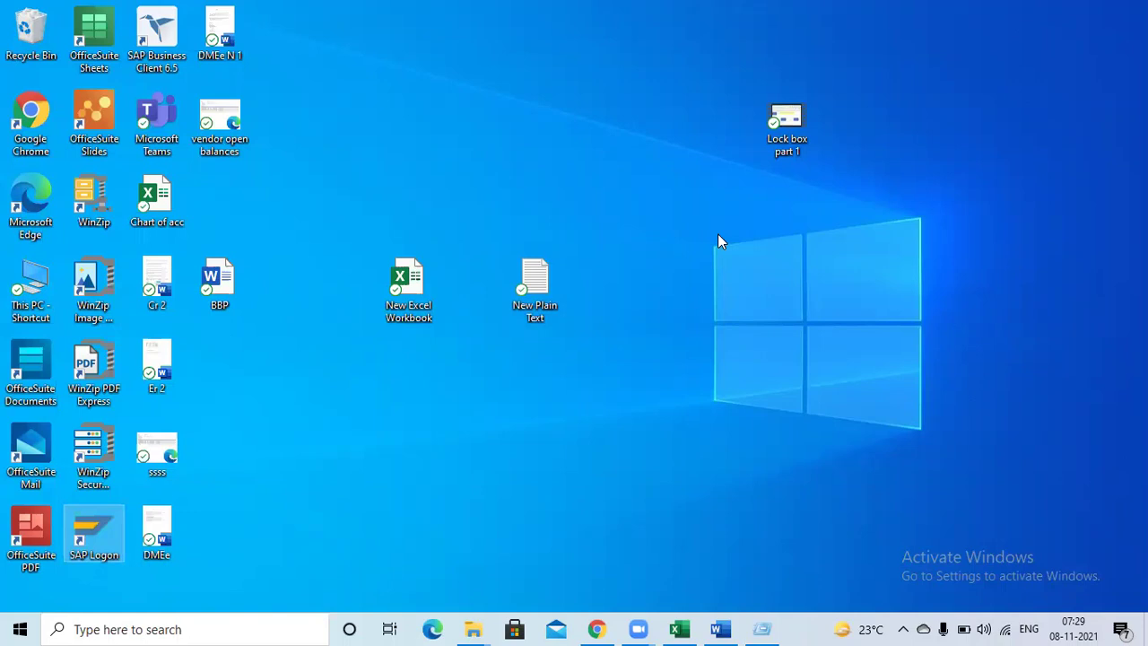
{"action": "key", "text": "alt+Tab"}
{"action": "key", "text": "alt+Tab"}
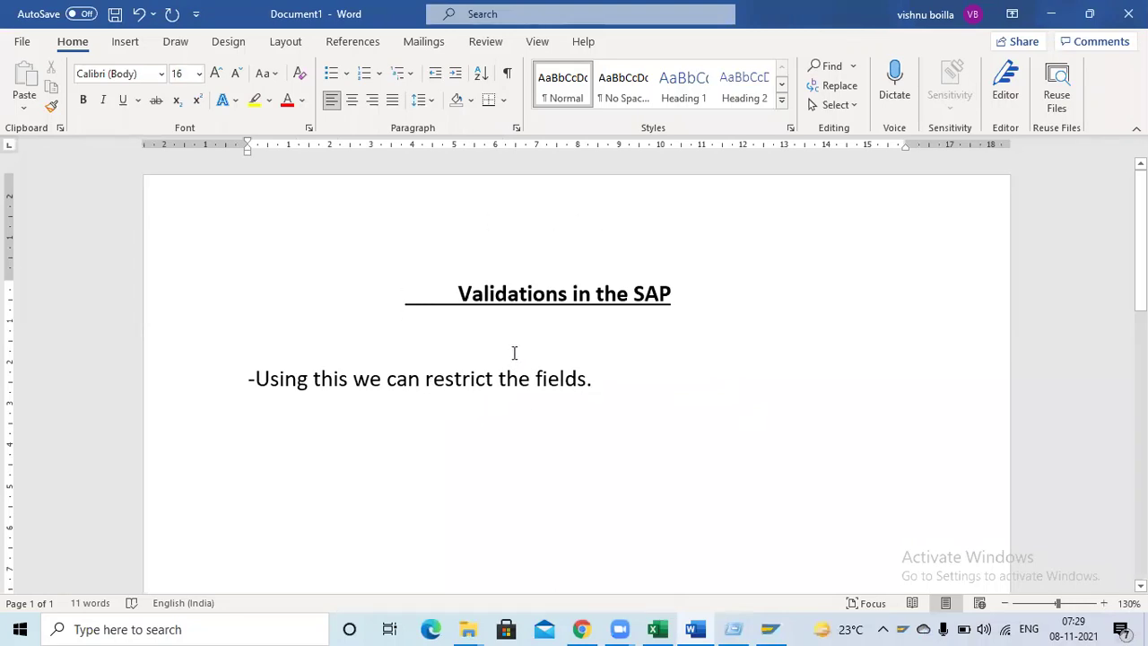
{"action": "key", "text": "alt+Tab"}
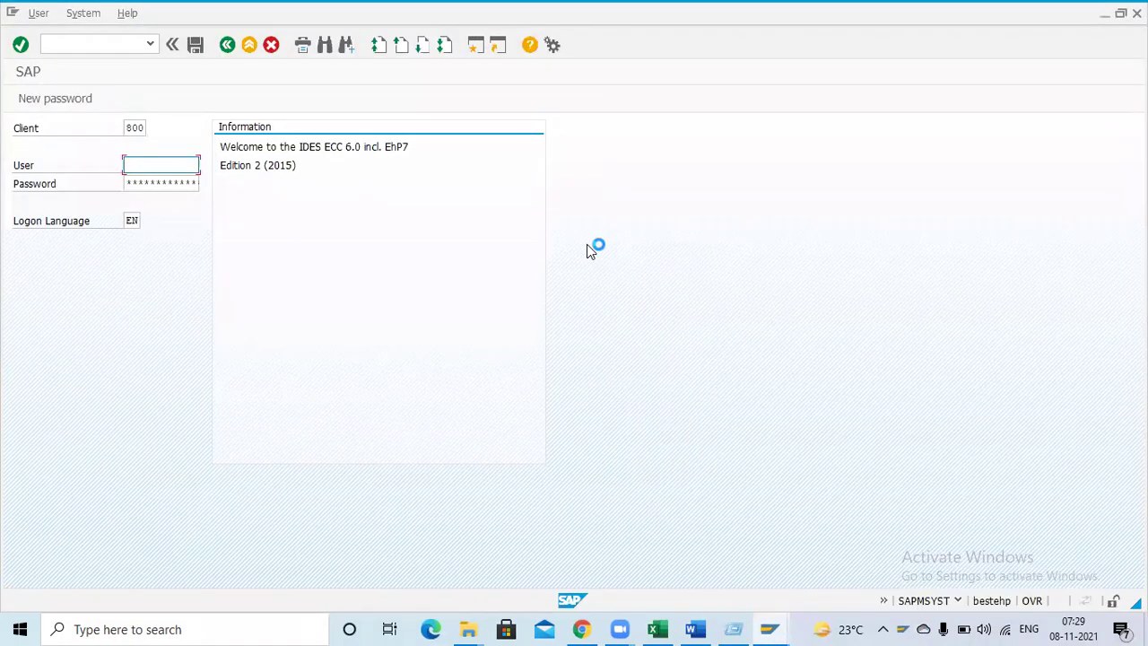
Enter the SAP user name and the account password for client 800, and log on.
{"action": "type", "text": "v"}
{"action": "left_click", "coordinate": [156, 180]}
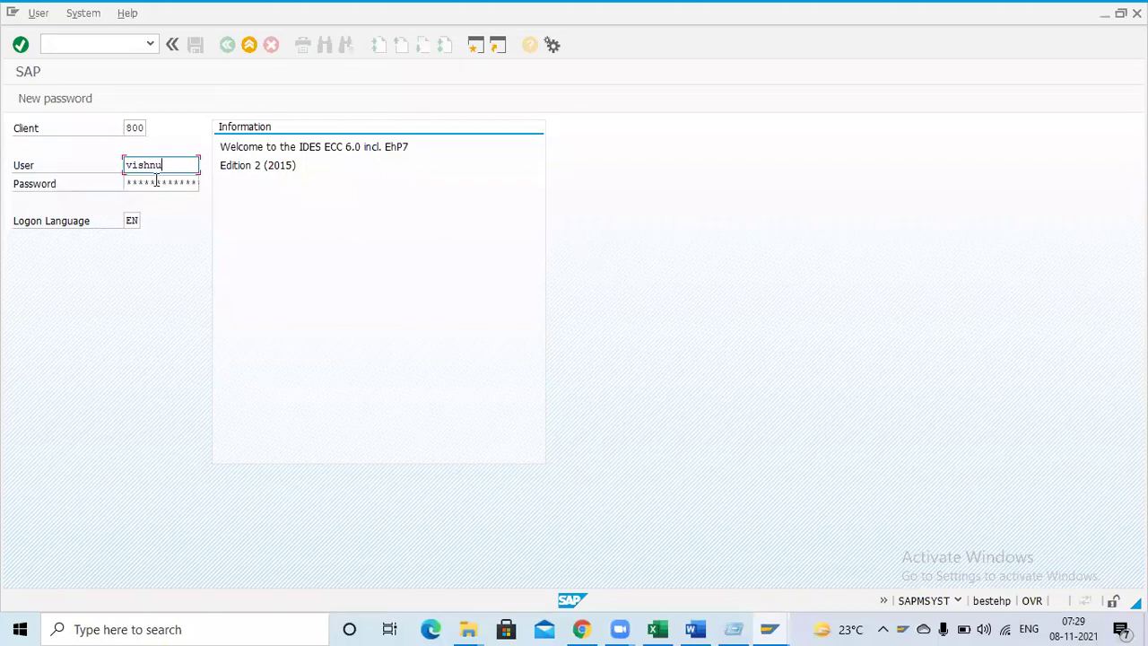
{"action": "key", "text": "Tab"}
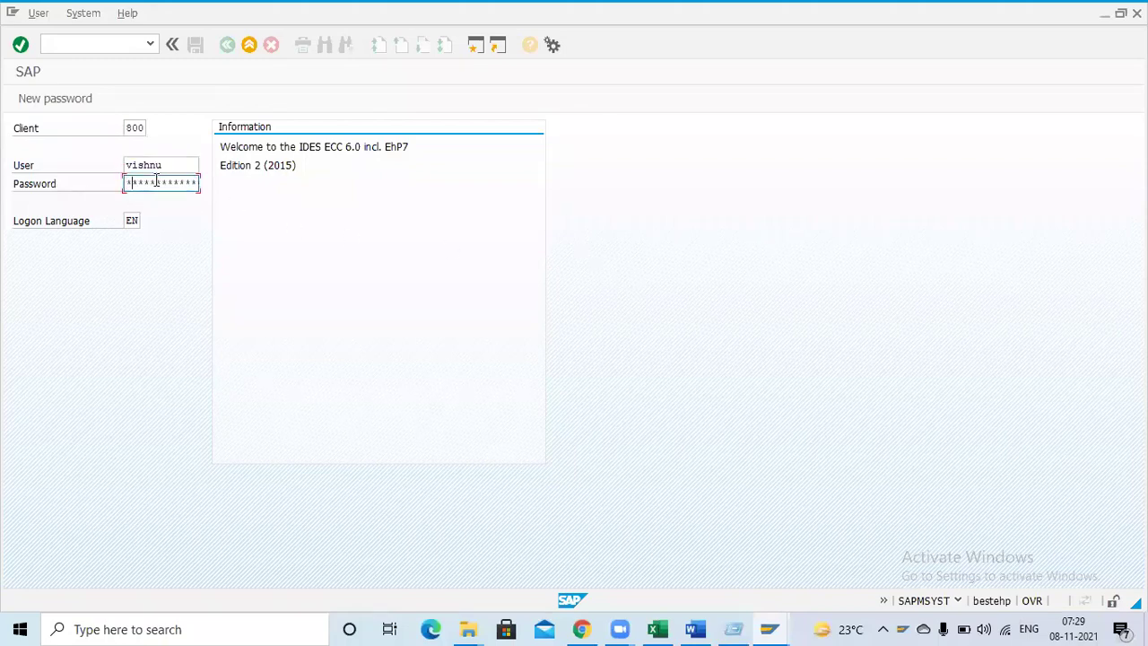
{"action": "key", "text": "Return"}
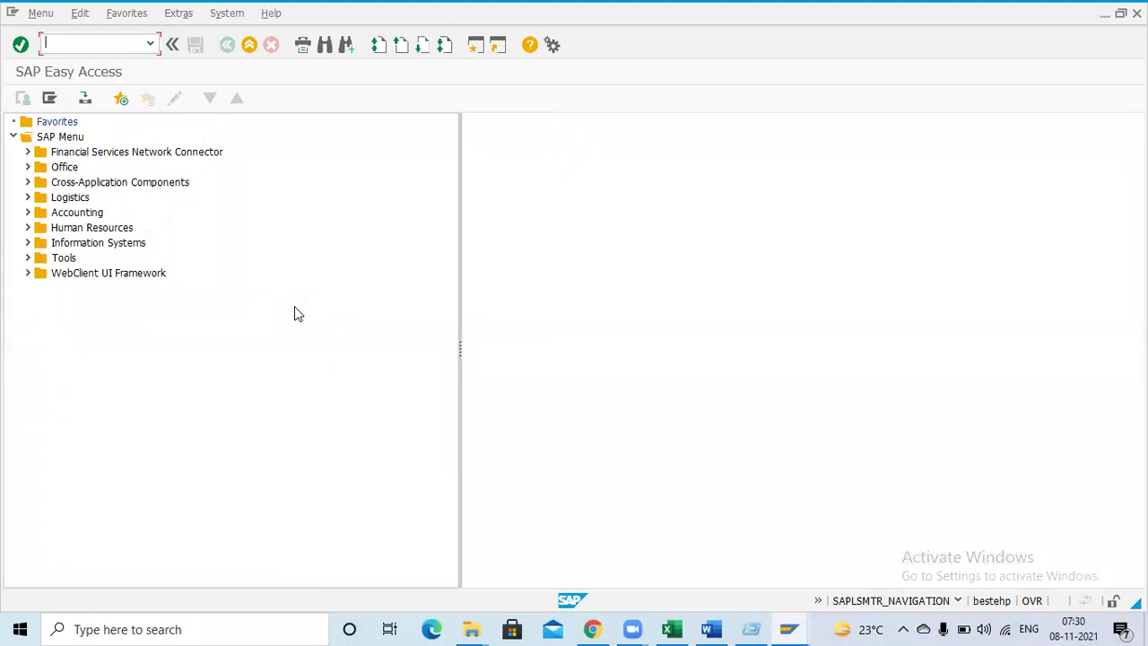
Open transaction FB60 to enter a vendor invoice for company code INDU.
{"action": "type", "text": "/nfbl60"}
{"action": "key", "text": "Return"}
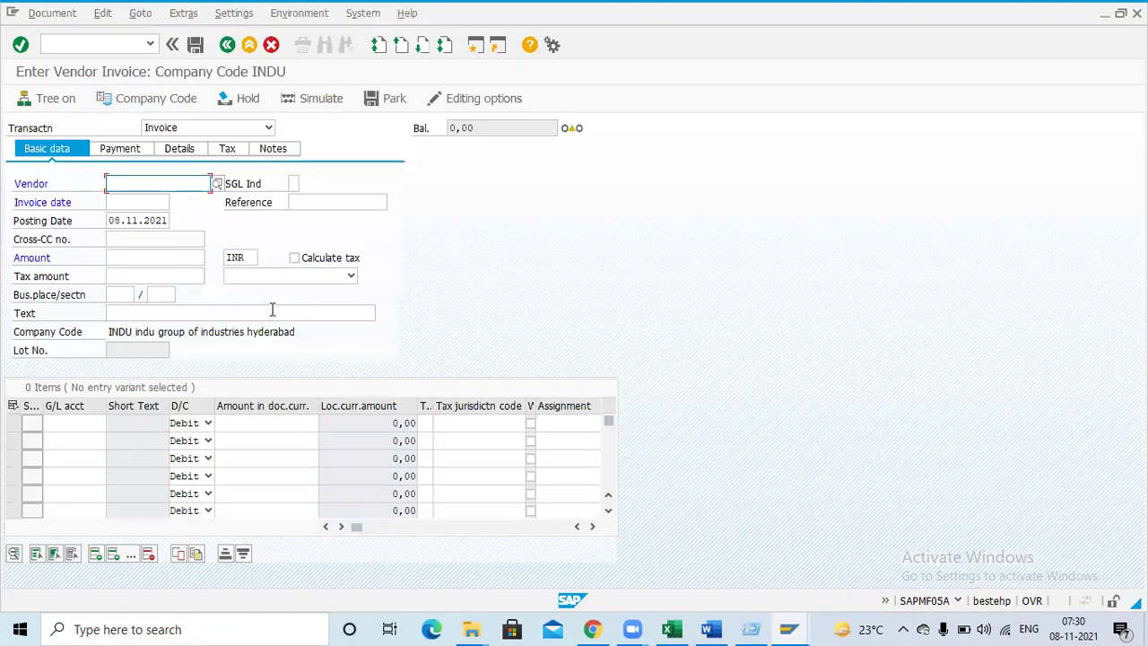
{"action": "left_click", "coordinate": [232, 101]}
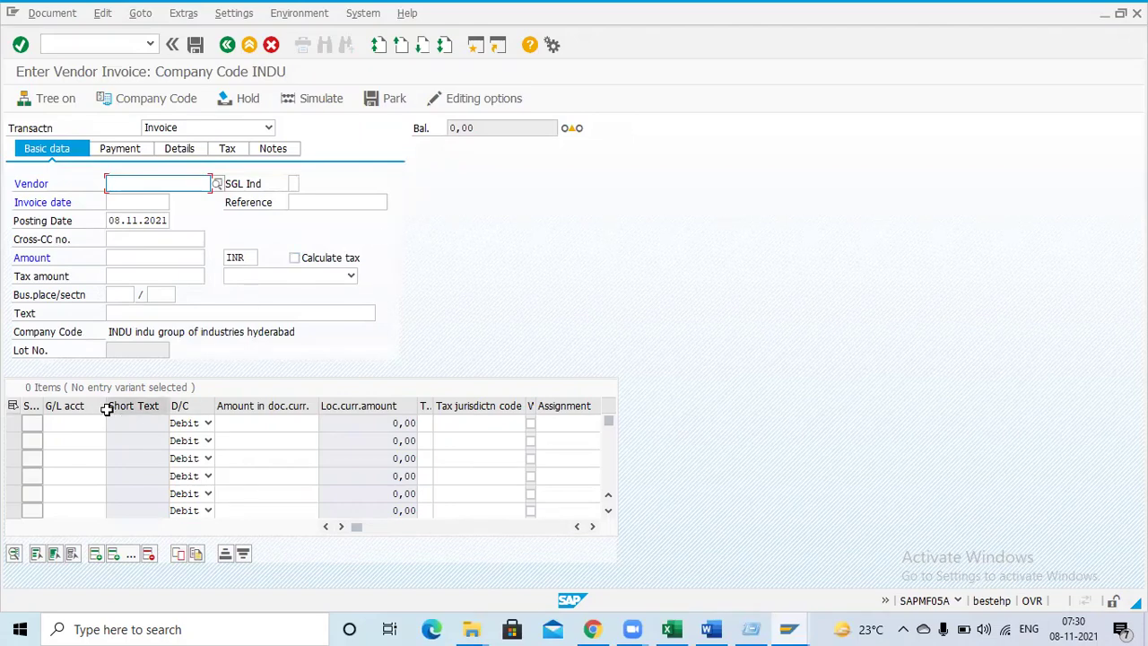
Enter the vendor number and copy the posting date 08.11.2021 into the invoice date.
{"action": "type", "text": "4"}
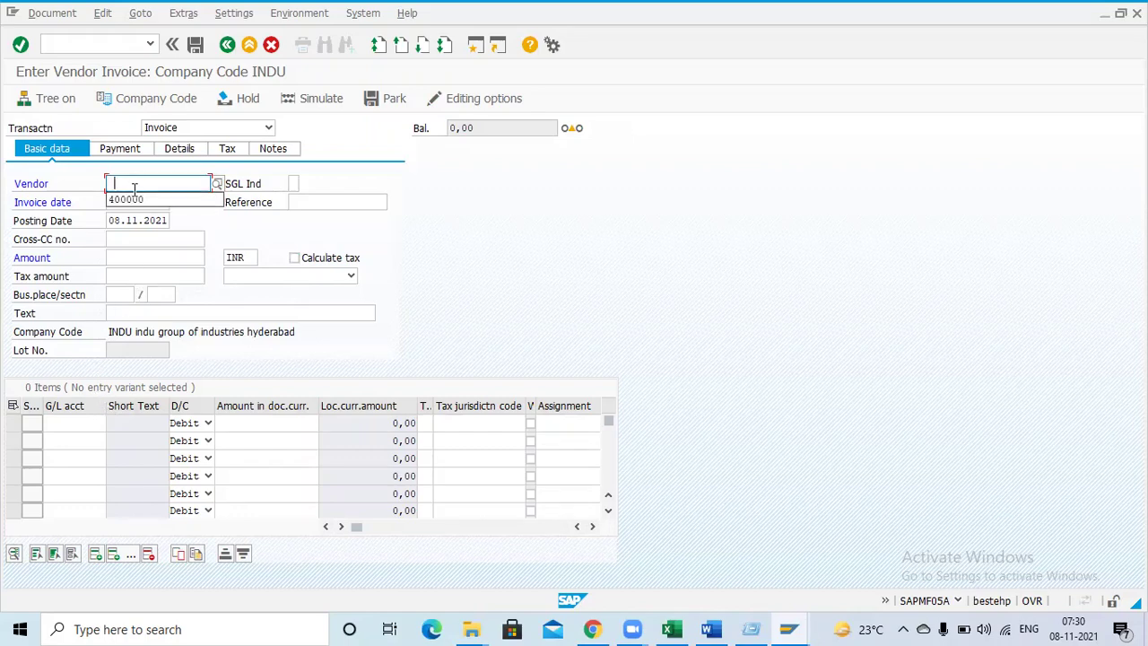
{"action": "left_click", "coordinate": [143, 203]}
{"action": "left_click", "coordinate": [143, 204]}
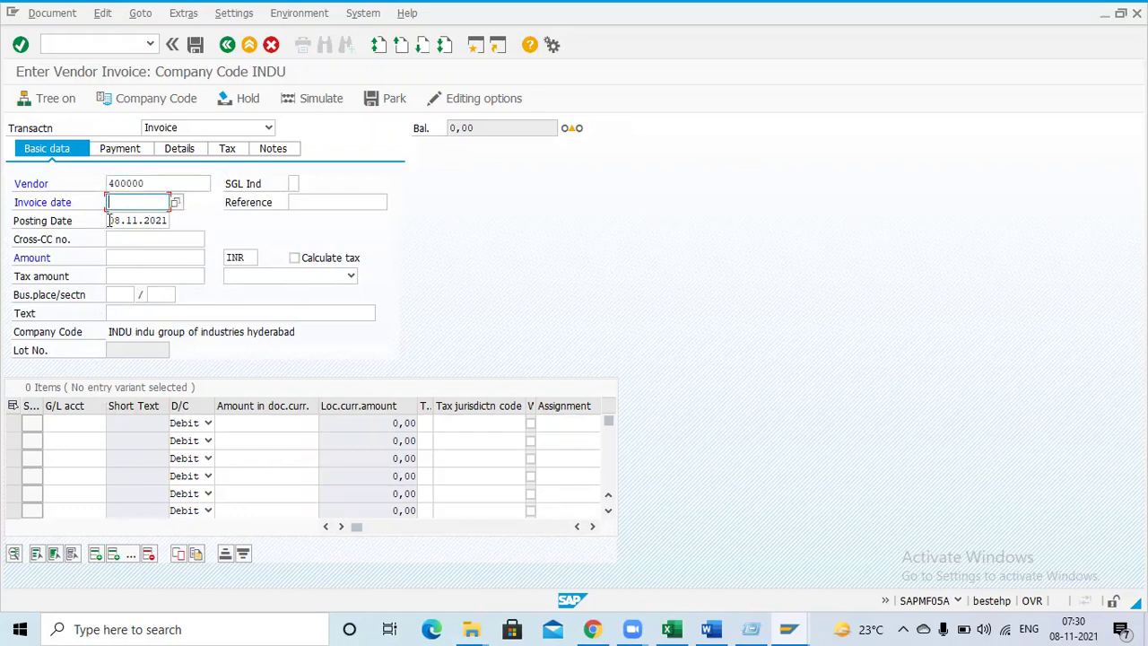
{"action": "left_click_drag", "start_coordinate": [110, 220], "coordinate": [188, 220]}
{"action": "key", "text": "ctrl+c"}
{"action": "left_click", "coordinate": [123, 202]}
{"action": "key", "text": "ctrl+v"}
Enter "rent" as the invoice reference and 20000 INR as the amount.
{"action": "left_click", "coordinate": [300, 202]}
{"action": "type", "text": "rent"}
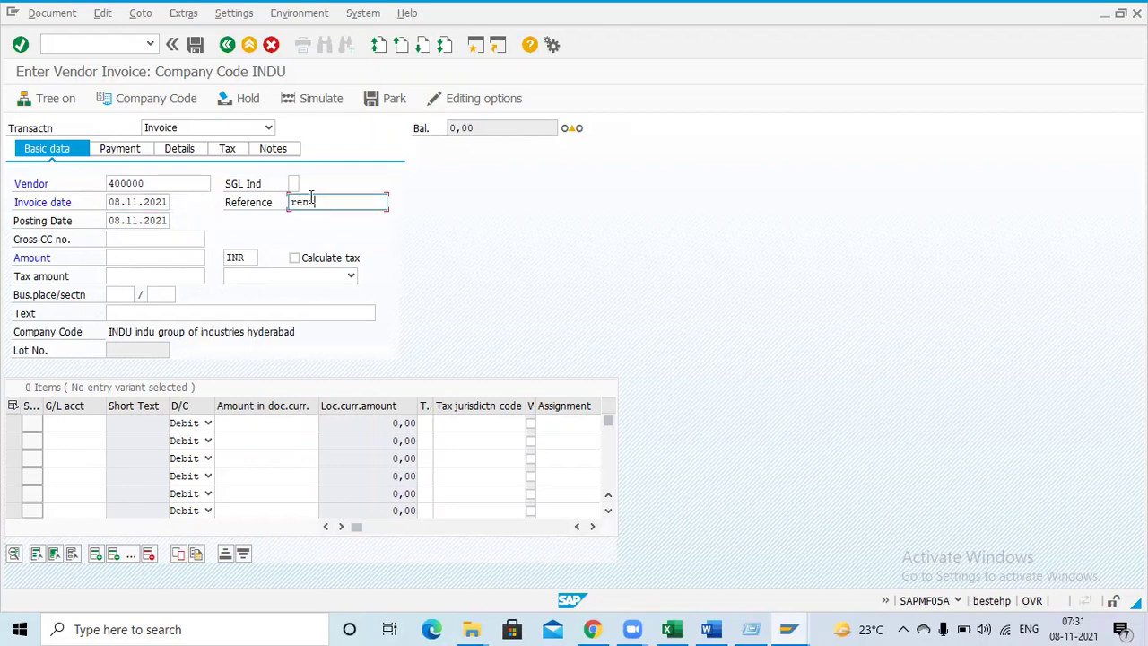
{"action": "left_click", "coordinate": [141, 256]}
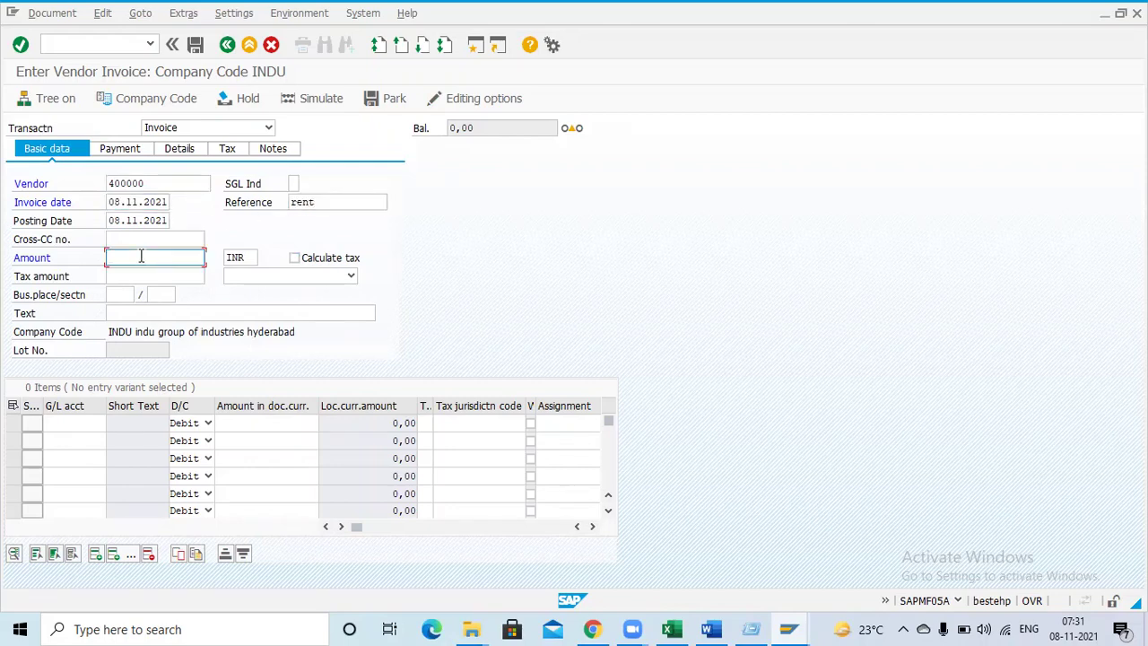
{"action": "type", "text": "20000"}
Fill the first debit line item with the G/L account number and * as the amount in document currency.
{"action": "left_click", "coordinate": [78, 424]}
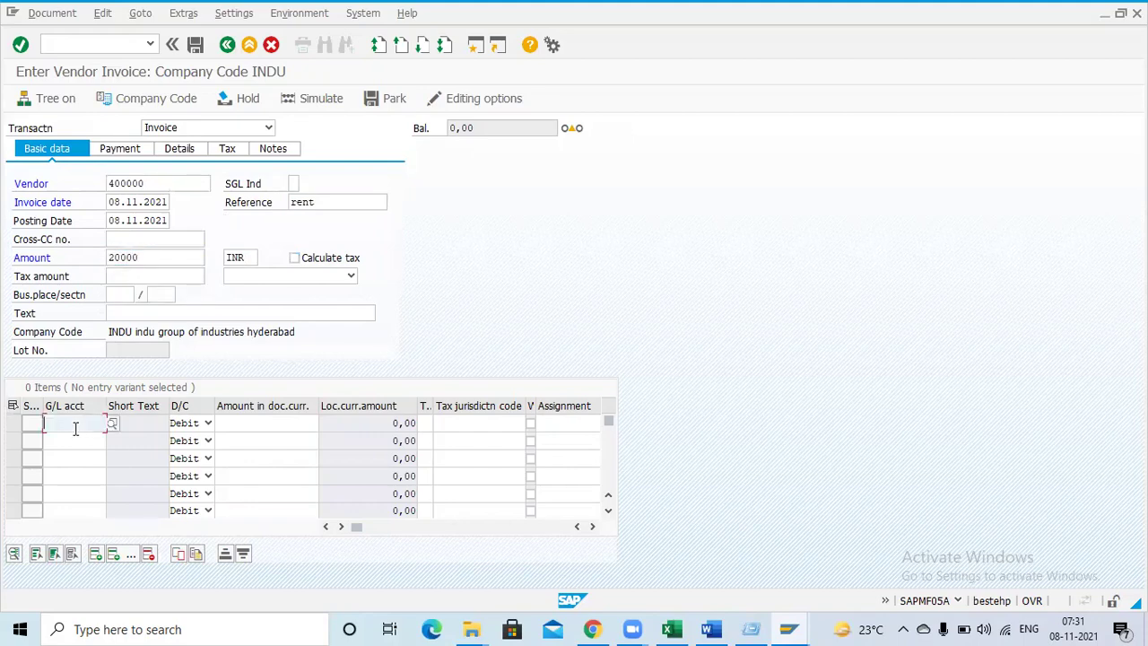
{"action": "left_click", "coordinate": [75, 440]}
{"action": "left_click", "coordinate": [229, 423]}
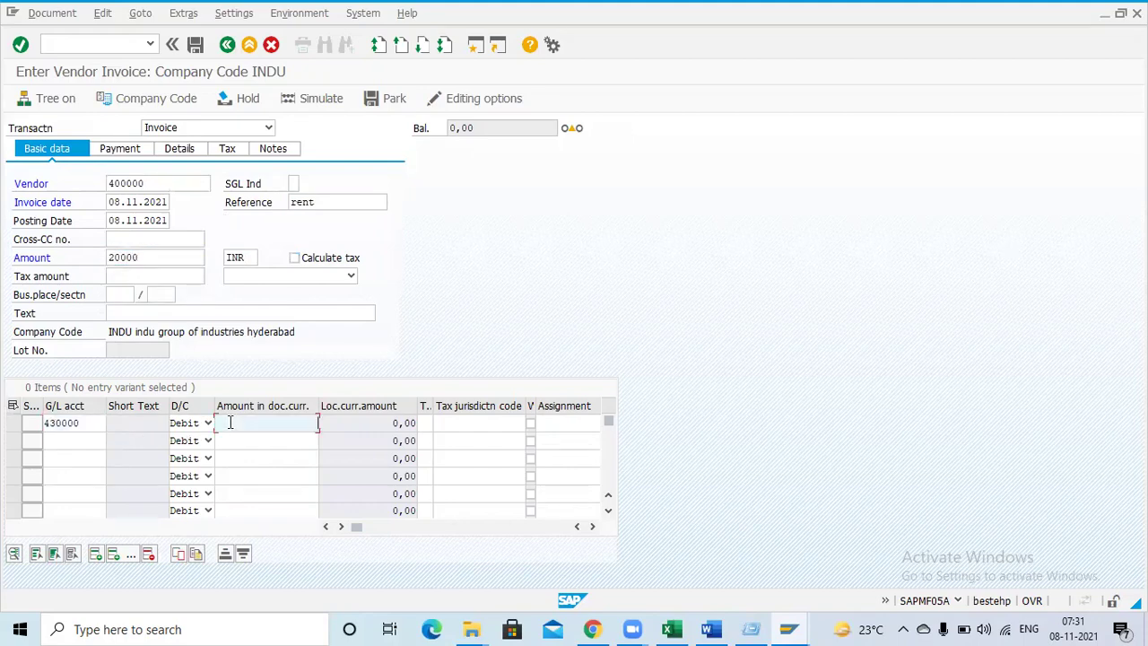
{"action": "type", "text": "*"}
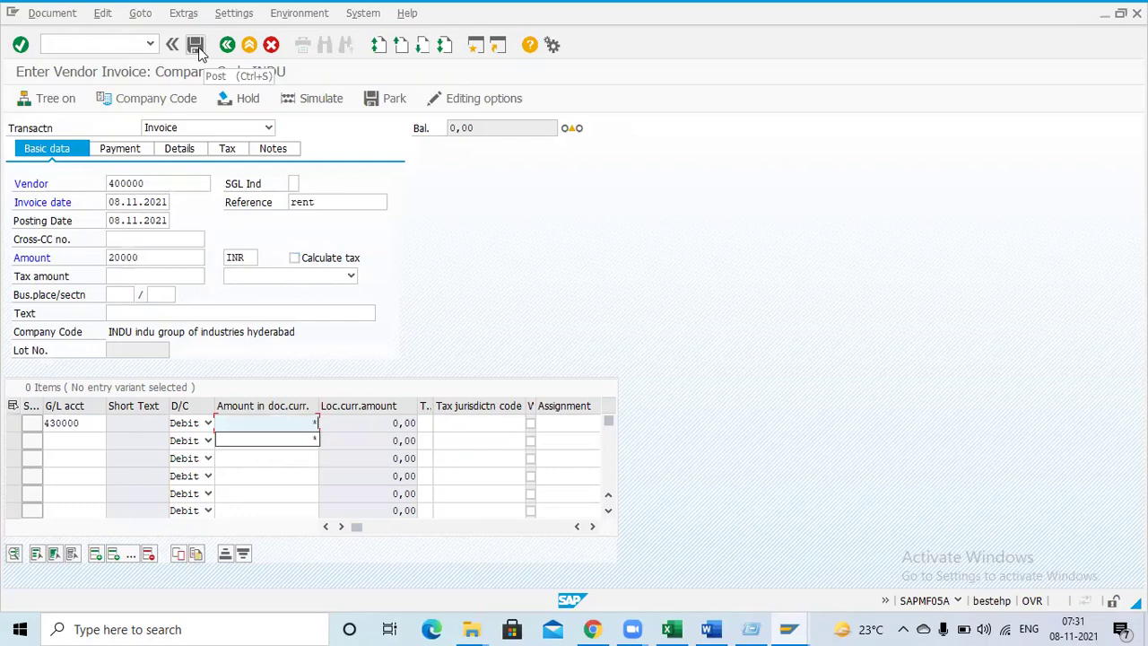
{"action": "left_click", "coordinate": [476, 252]}
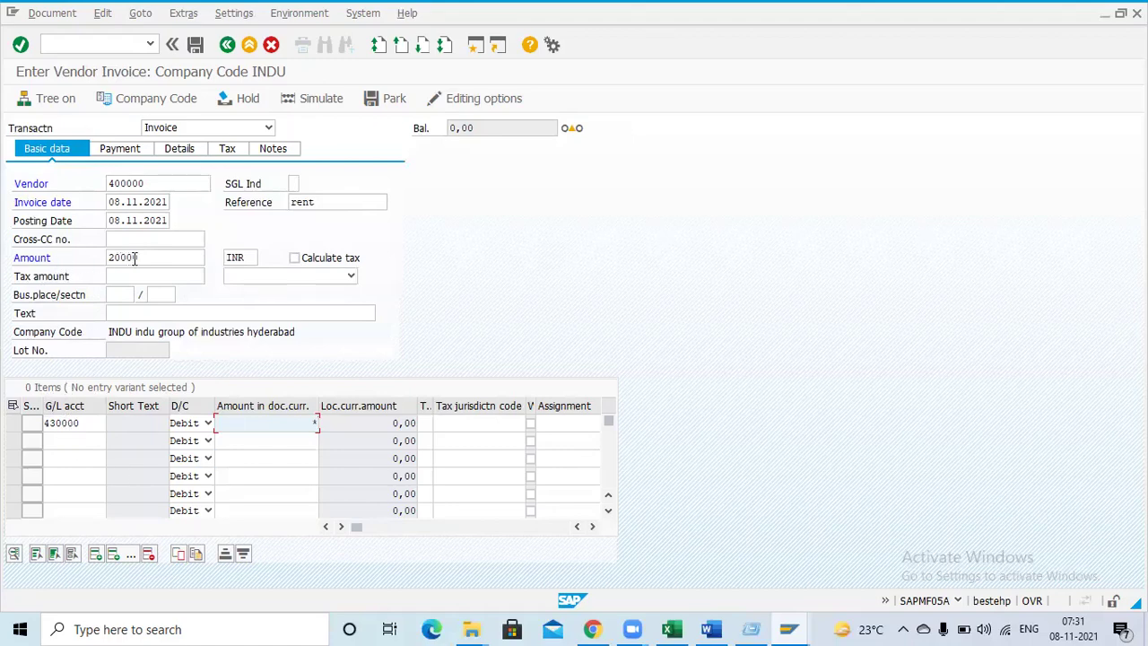
Change the vendor invoice amount to 15000.
{"action": "left_click_drag", "start_coordinate": [142, 257], "coordinate": [106, 257]}
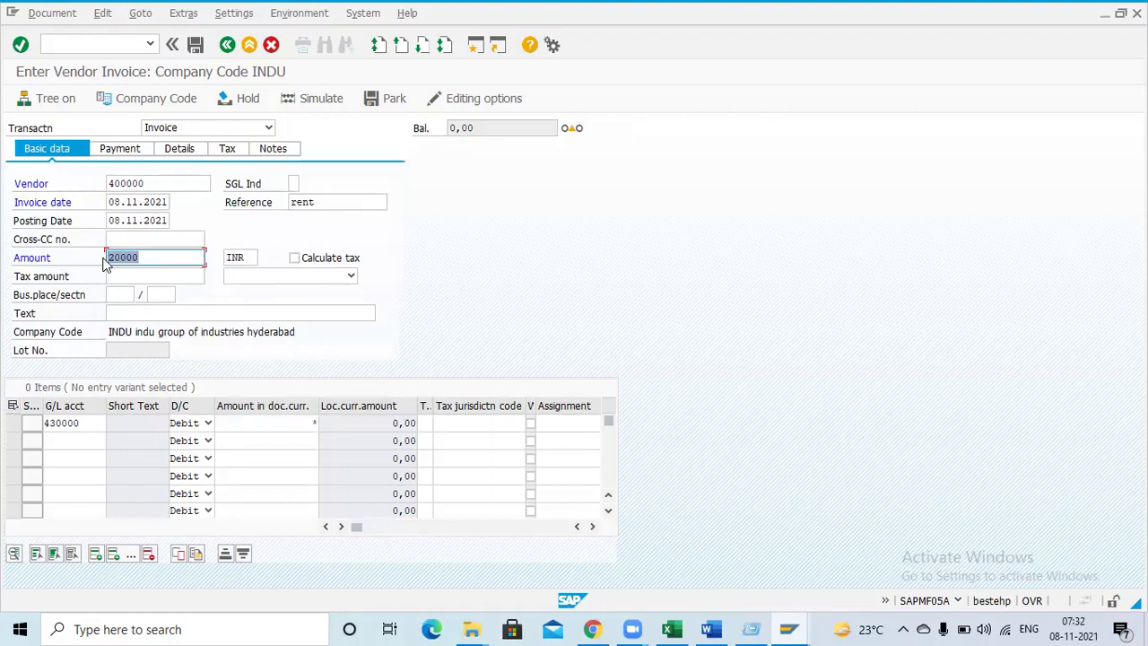
{"action": "type", "text": "150"}
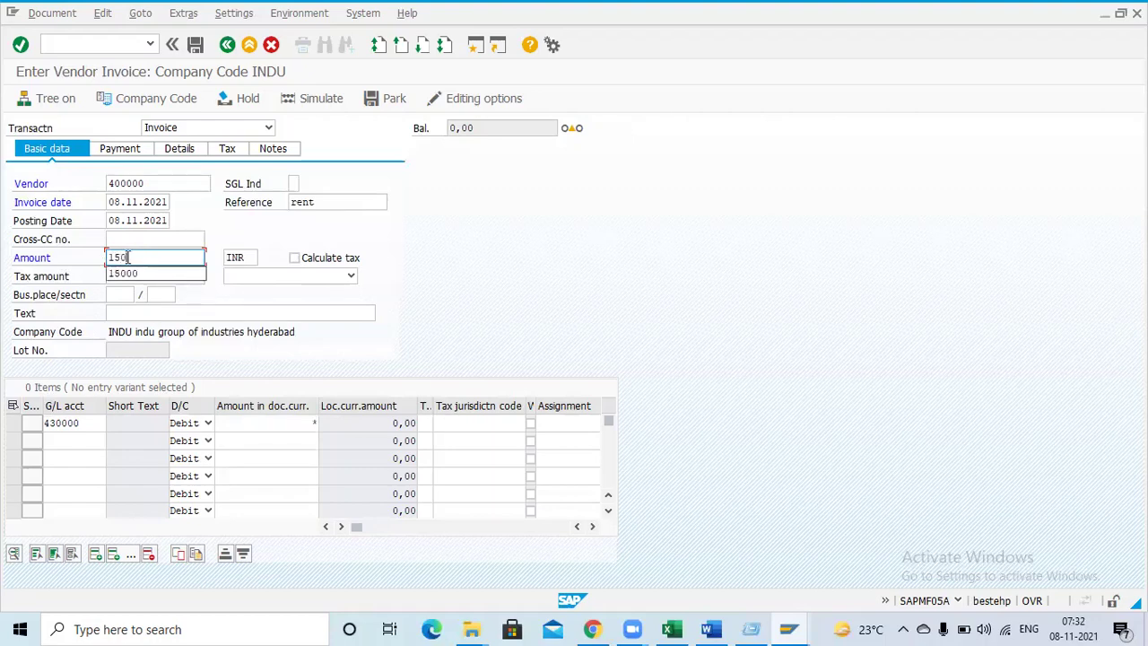
{"action": "type", "text": "00"}
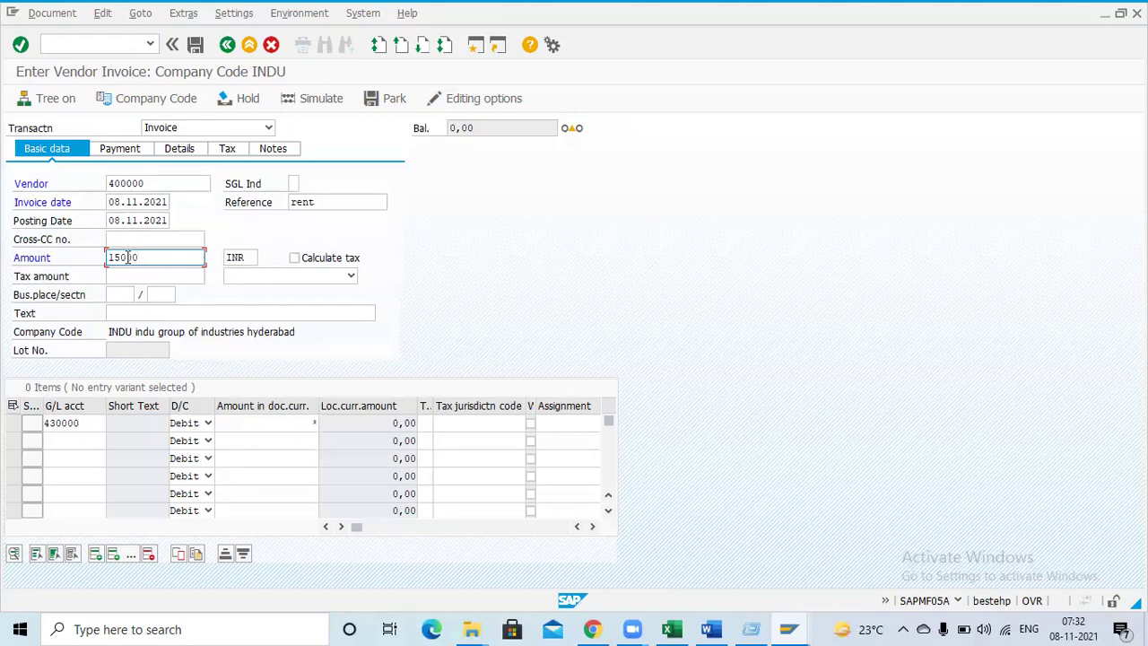
Clear the amount of the vendor invoice.
{"action": "key", "text": "BackSpace"}
{"action": "key", "text": "BackSpace"}
{"action": "key", "text": "BackSpace"}
{"action": "key", "text": "BackSpace"}
{"action": "key", "text": "BackSpace"}
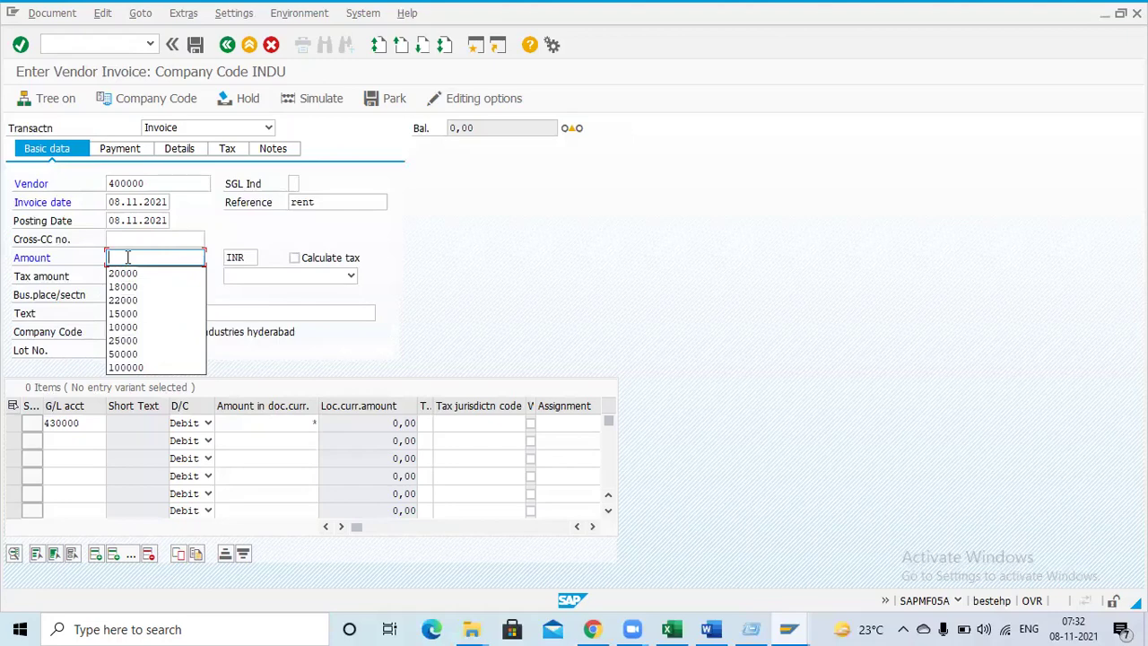
{"action": "left_click", "coordinate": [262, 364]}
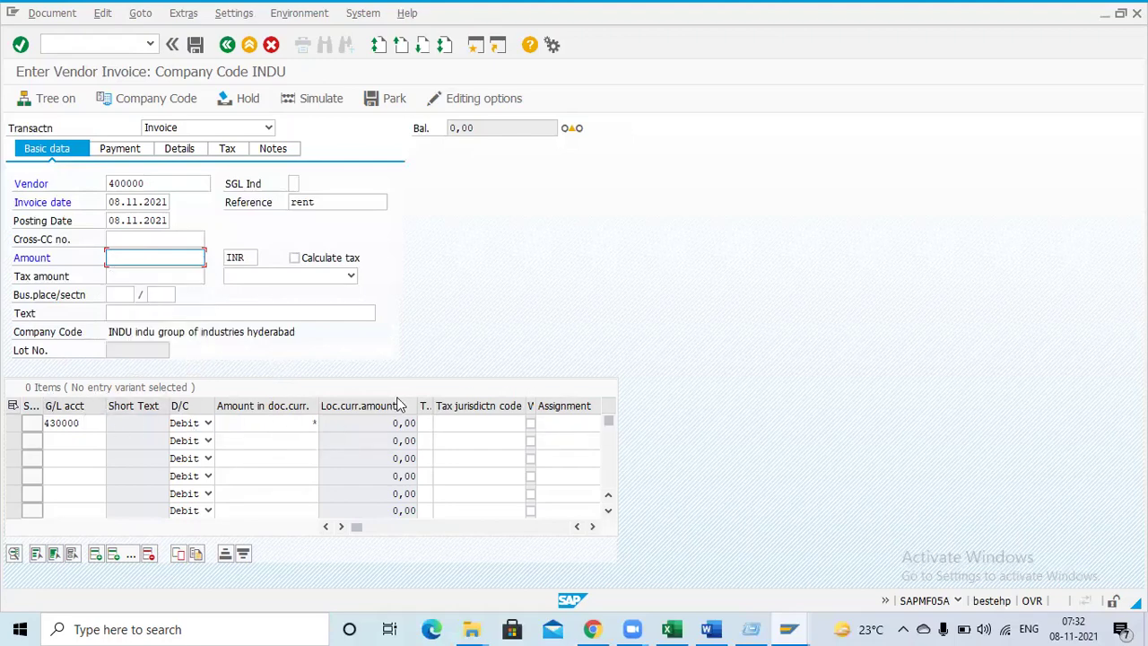
Try "hyd" as the business area of the first debit line item and clear the entry.
{"action": "left_click", "coordinate": [466, 427]}
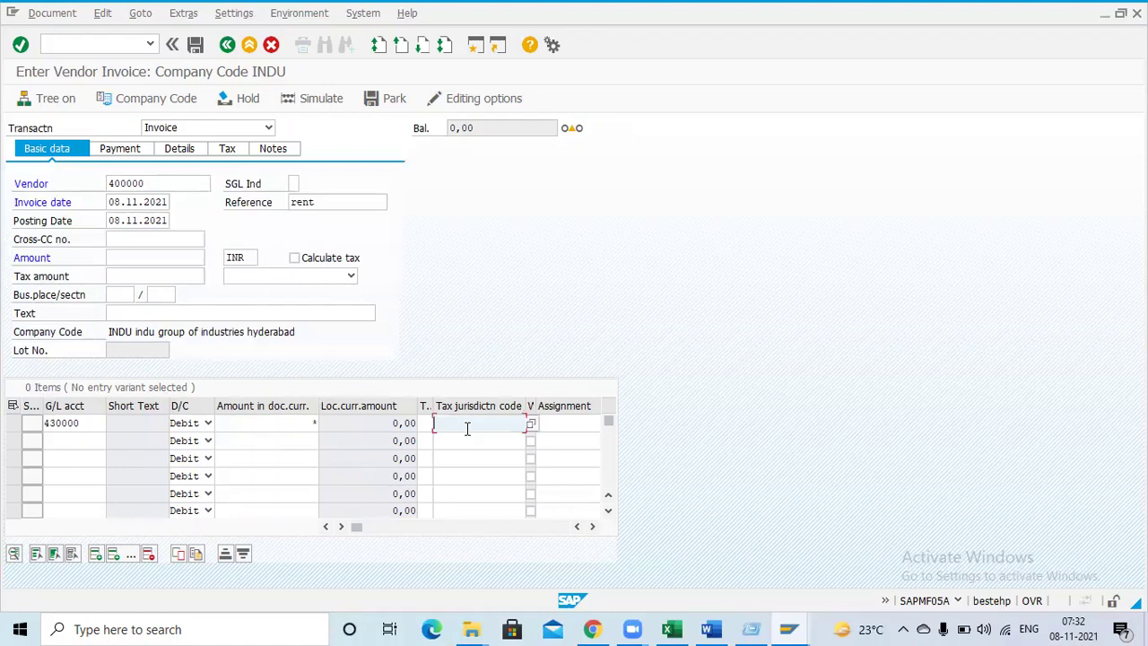
{"action": "key", "text": "Tab"}
{"action": "key", "text": "Tab"}
{"action": "key", "text": "Tab"}
{"action": "key", "text": "Tab"}
{"action": "key", "text": "Tab"}
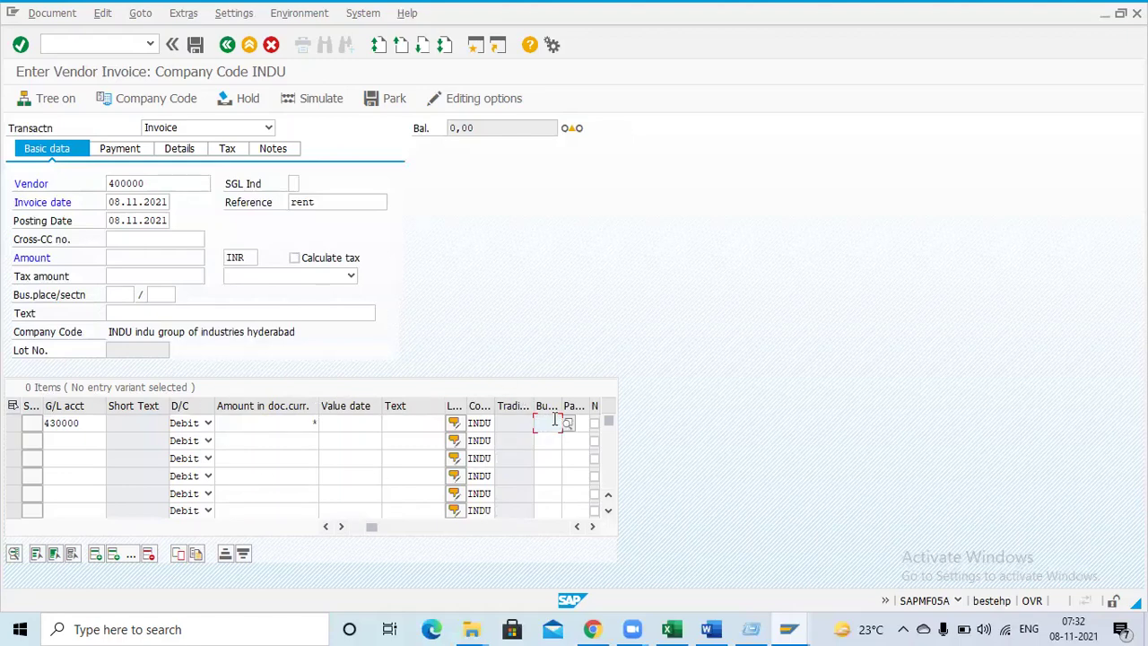
{"action": "type", "text": "hyd"}
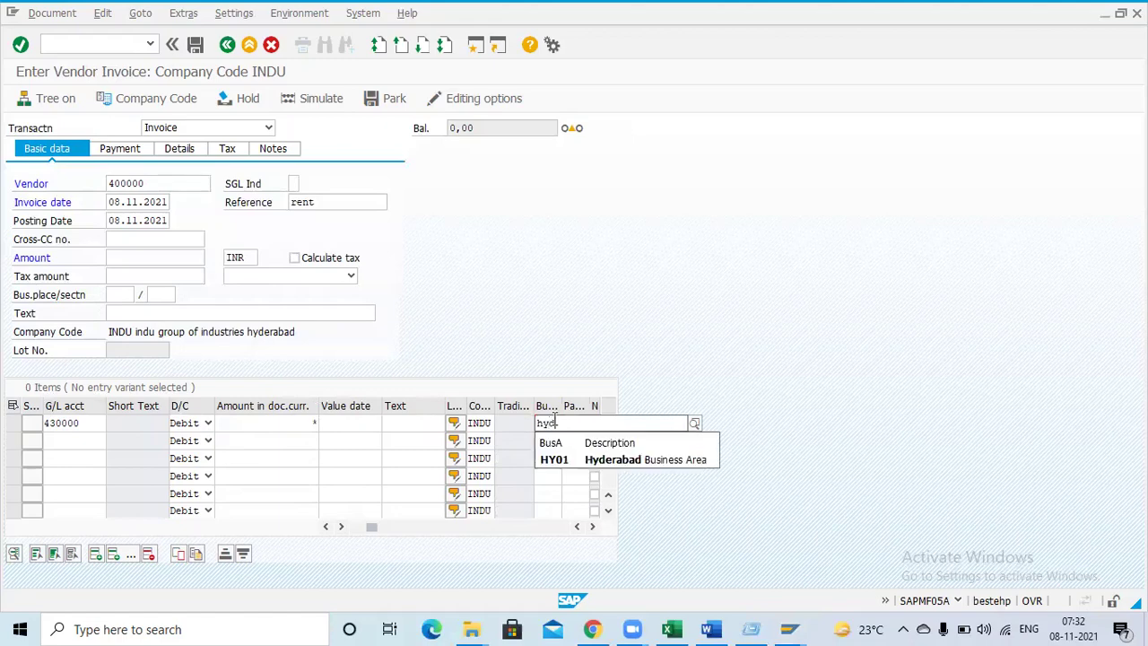
{"action": "key", "text": "Return"}
{"action": "type", "text": "d"}
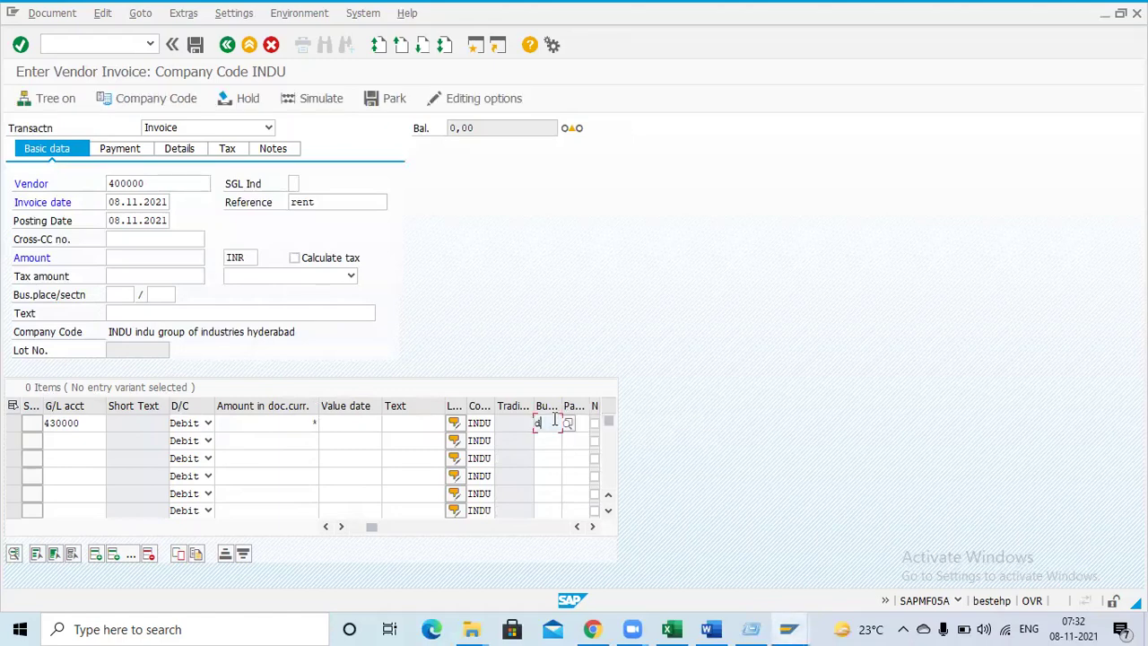
{"action": "key", "text": "BackSpace"}
Enter IMUM as the business area of the first debit line item.
{"action": "left_click", "coordinate": [556, 440]}
{"action": "key", "text": "BackSpace"}
{"action": "key", "text": "BackSpace"}
{"action": "key", "text": "BackSpace"}
{"action": "key", "text": "BackSpace"}
{"action": "type", "text": "imum"}
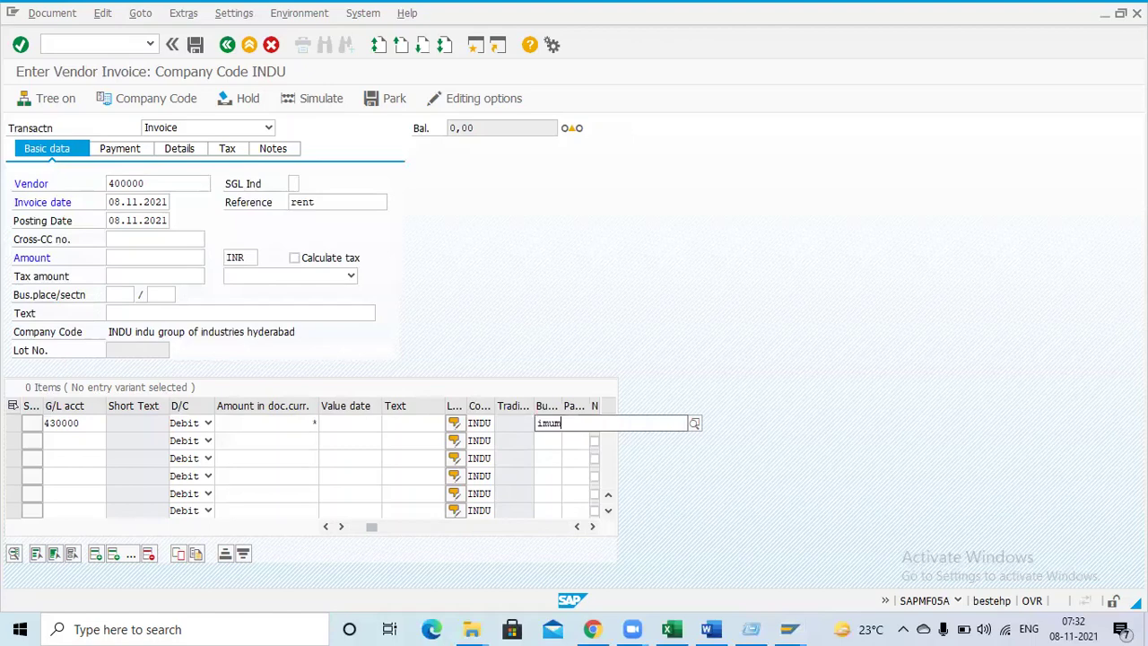
{"action": "left_click", "coordinate": [623, 455]}
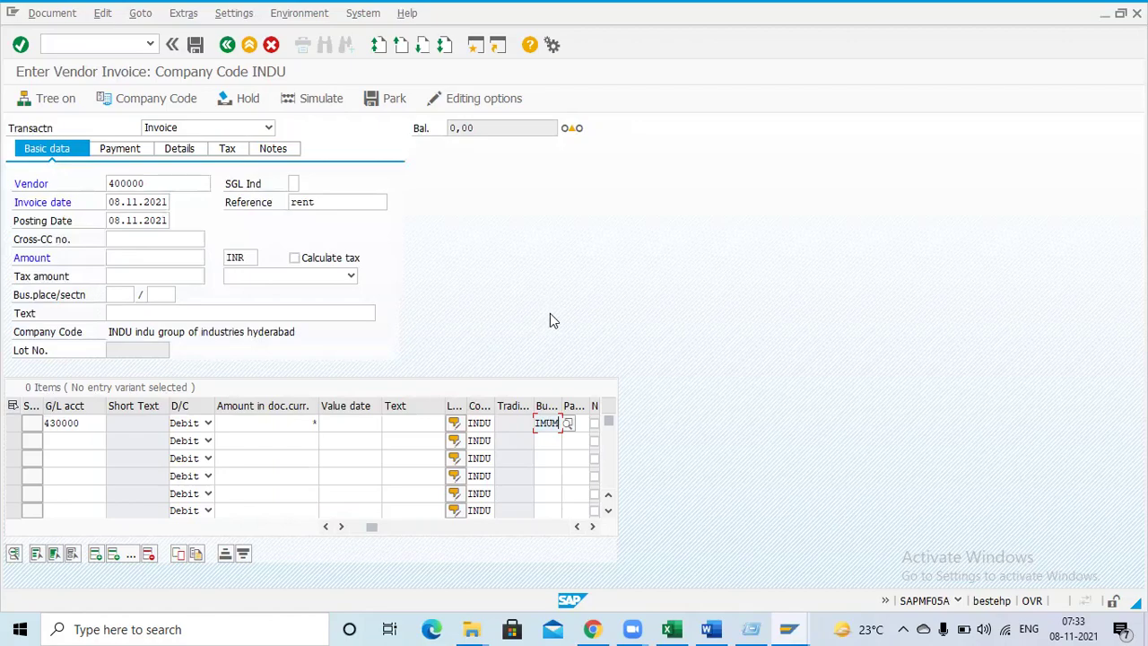
Switch to the Word note on validations in SAP.
{"action": "key", "text": "super+r"}
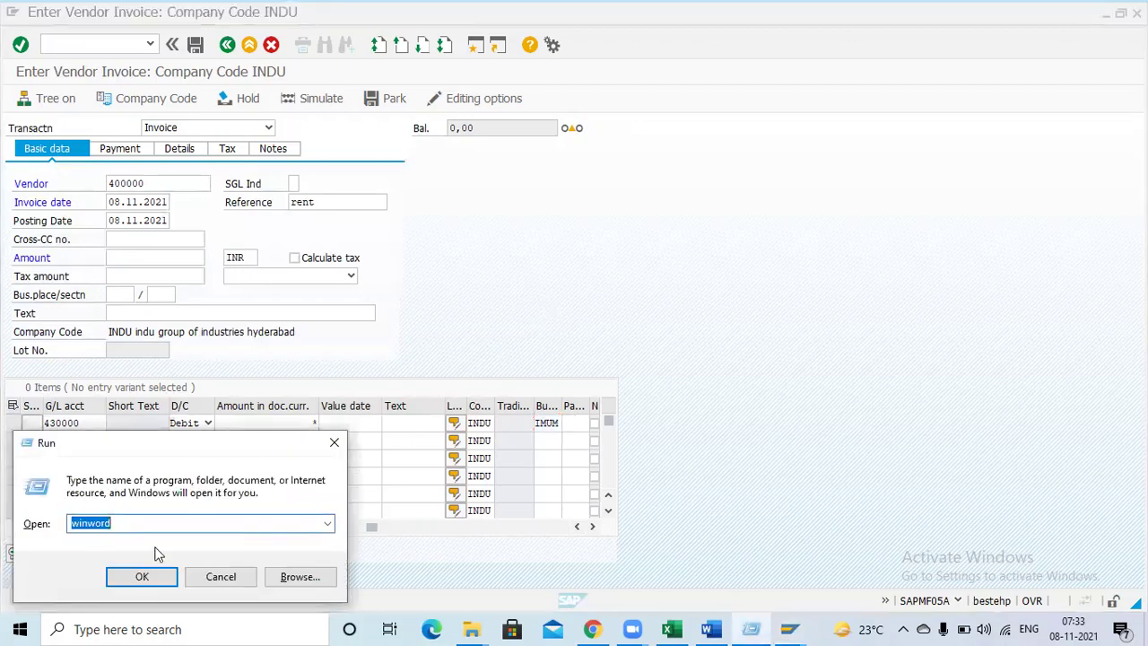
{"action": "key", "text": "Return"}
{"action": "key", "text": "alt+Tab"}
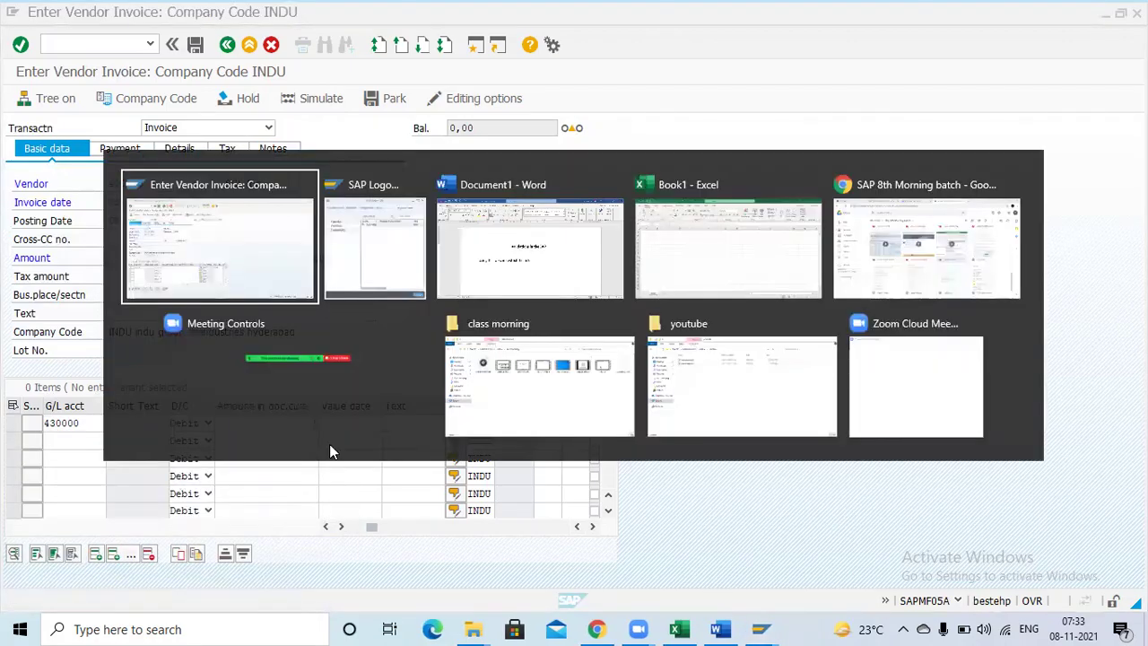
{"action": "key", "text": "alt+Tab"}
{"action": "key", "text": "alt+Tab"}
{"action": "key", "text": "alt+Tab"}
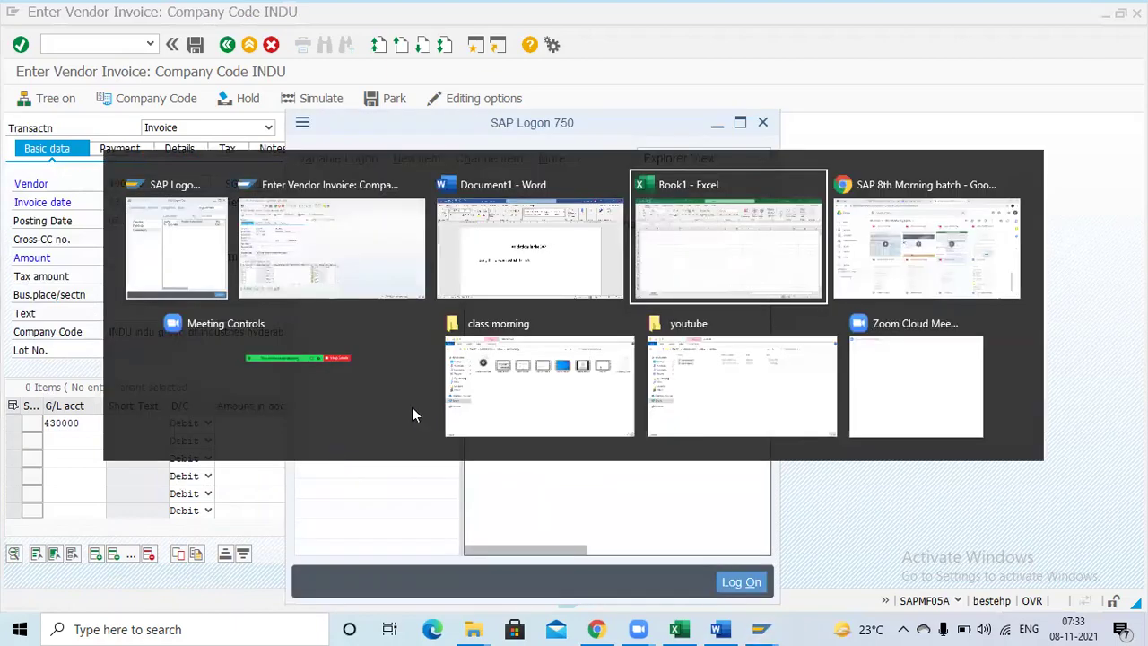
{"action": "left_click", "coordinate": [494, 213]}
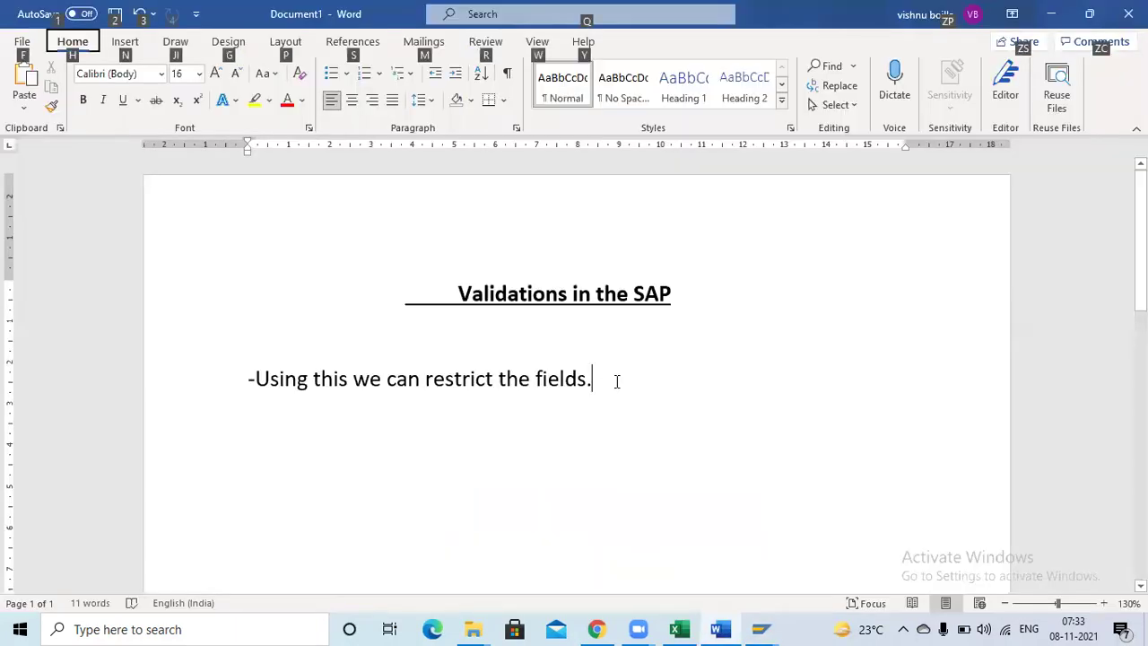
{"action": "key", "text": "Escape"}
Add the lines "Process:" and "Step 1: Create the validations (GGB0)" below the sentence about restricting fields.
{"action": "key", "text": "Return"}
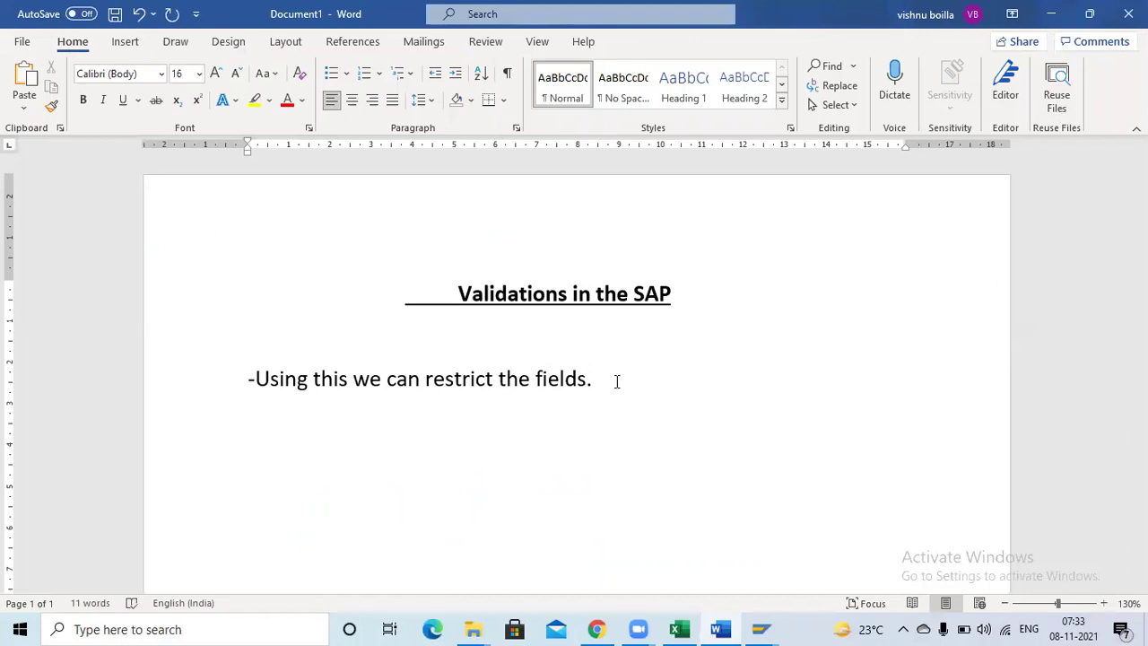
{"action": "type", "text": "Process:"}
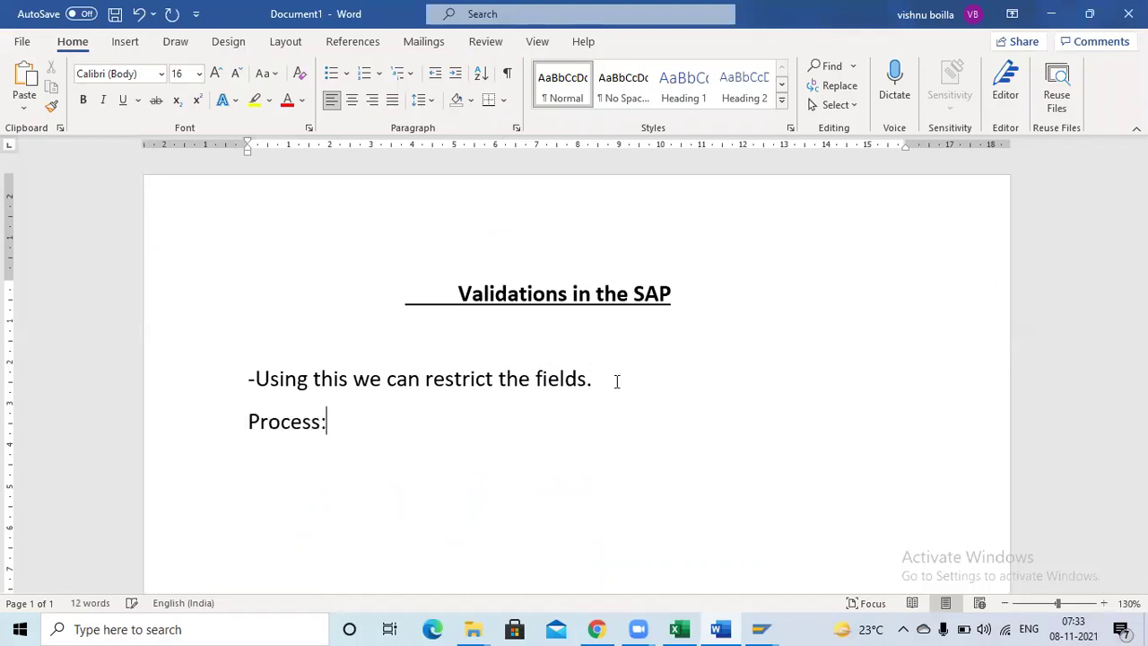
{"action": "key", "text": "Return"}
{"action": "type", "text": "Step 1: Create the "}
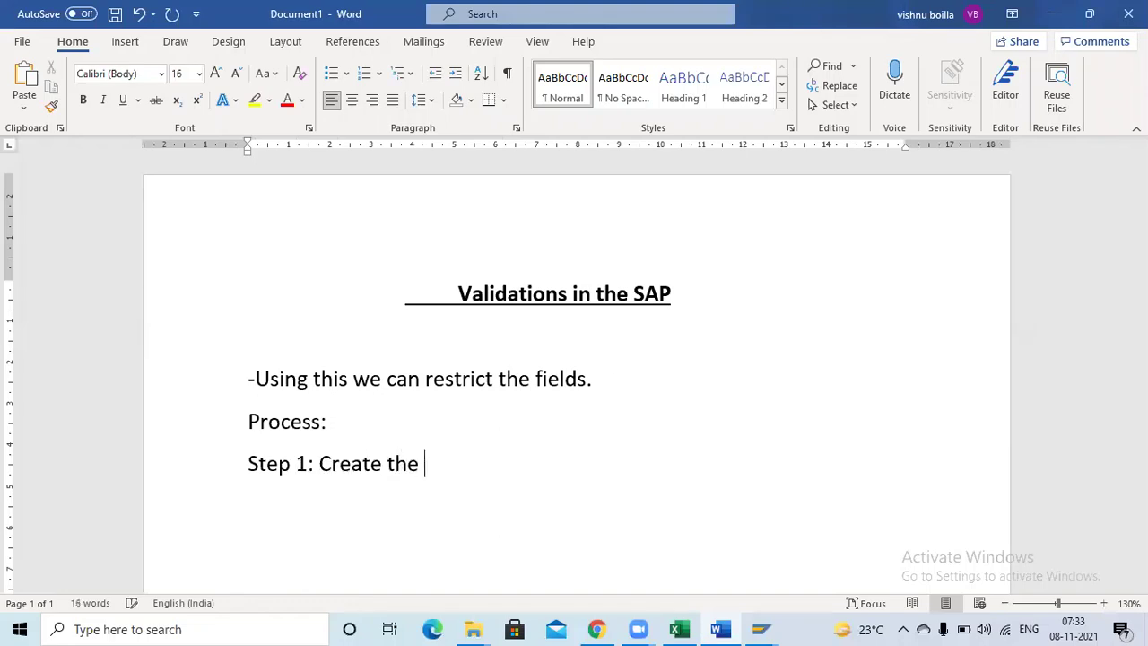
{"action": "type", "text": "validations"}
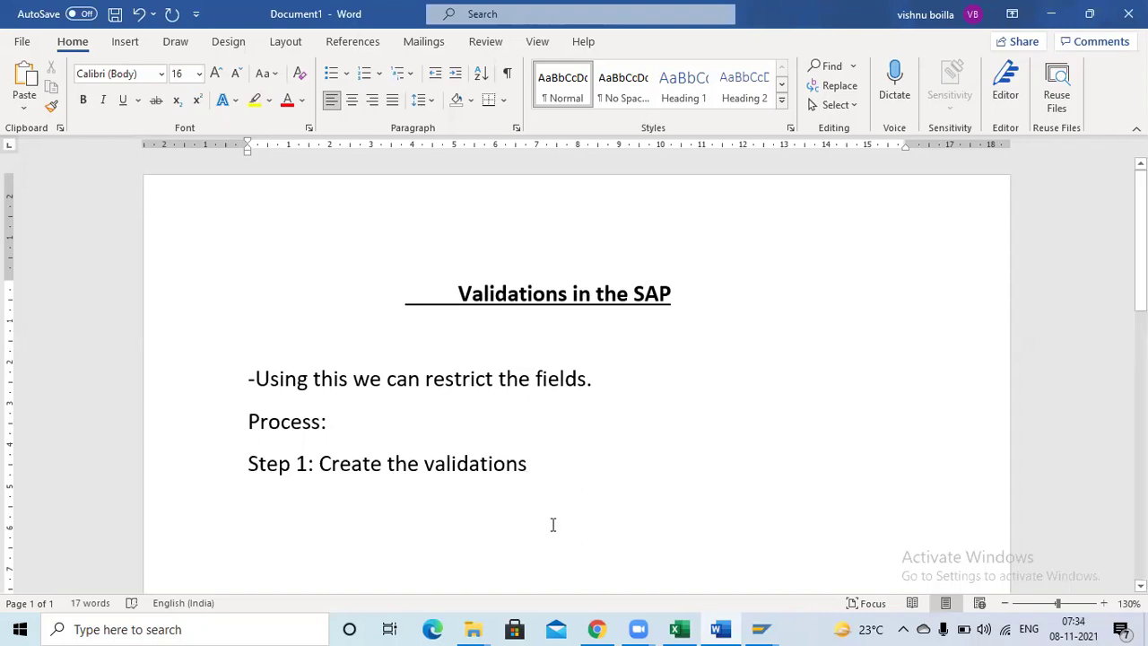
{"action": "type", "text": "("}
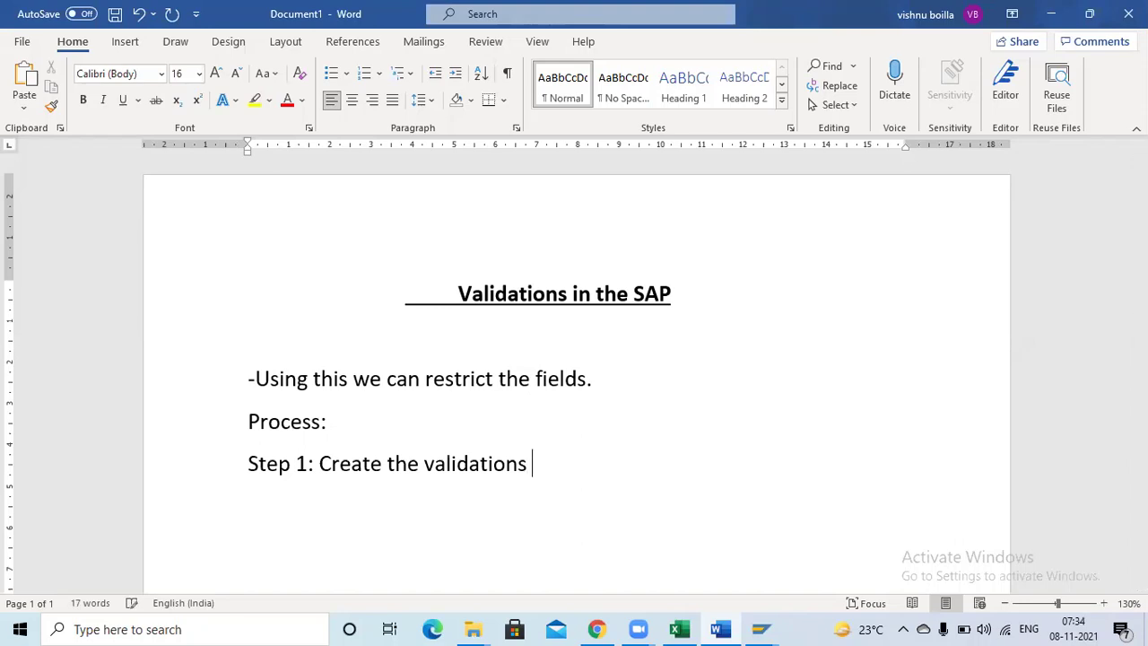
{"action": "type", "text": "GGB0)"}
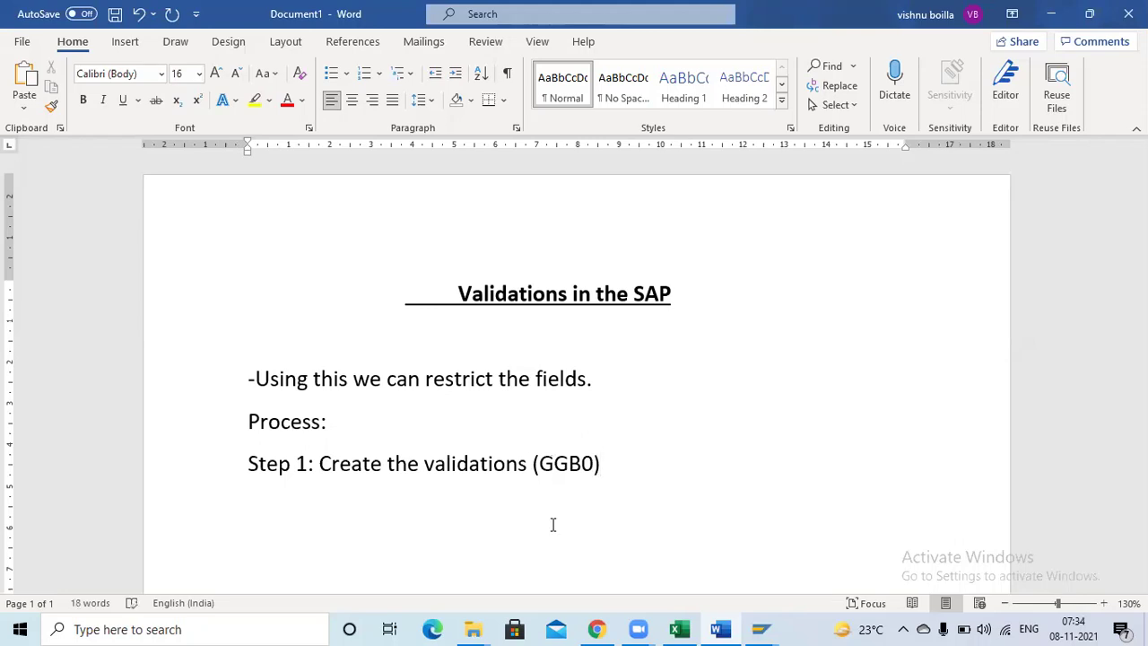
Add the line "Go to the GGB0" below Step 1, correcting the final character of the transaction code to zero.
{"action": "key", "text": "Return"}
{"action": "type", "text": "Go to the GGBo"}
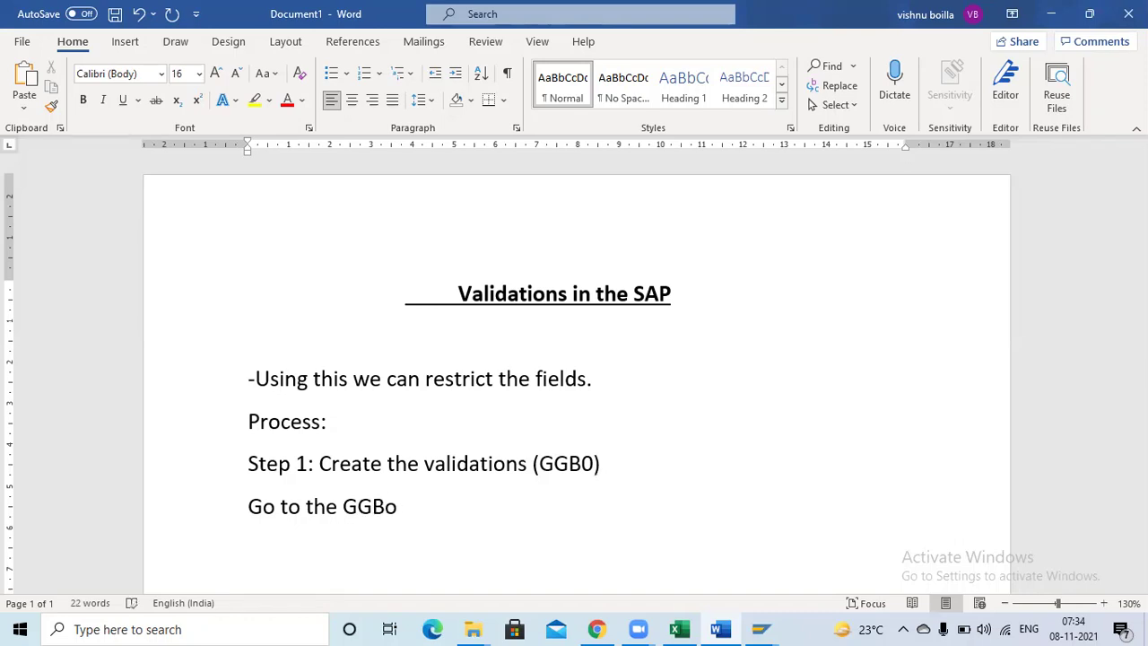
{"action": "left_click", "coordinate": [405, 464]}
{"action": "key", "text": "BackSpace"}
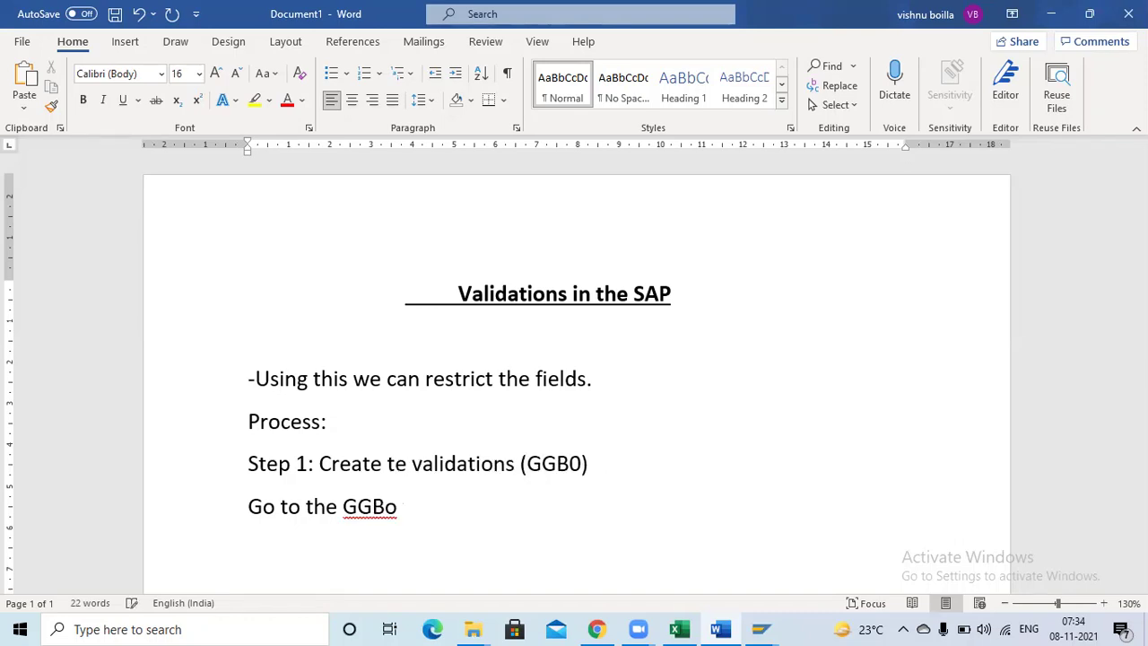
{"action": "type", "text": "h"}
{"action": "left_click", "coordinate": [462, 518]}
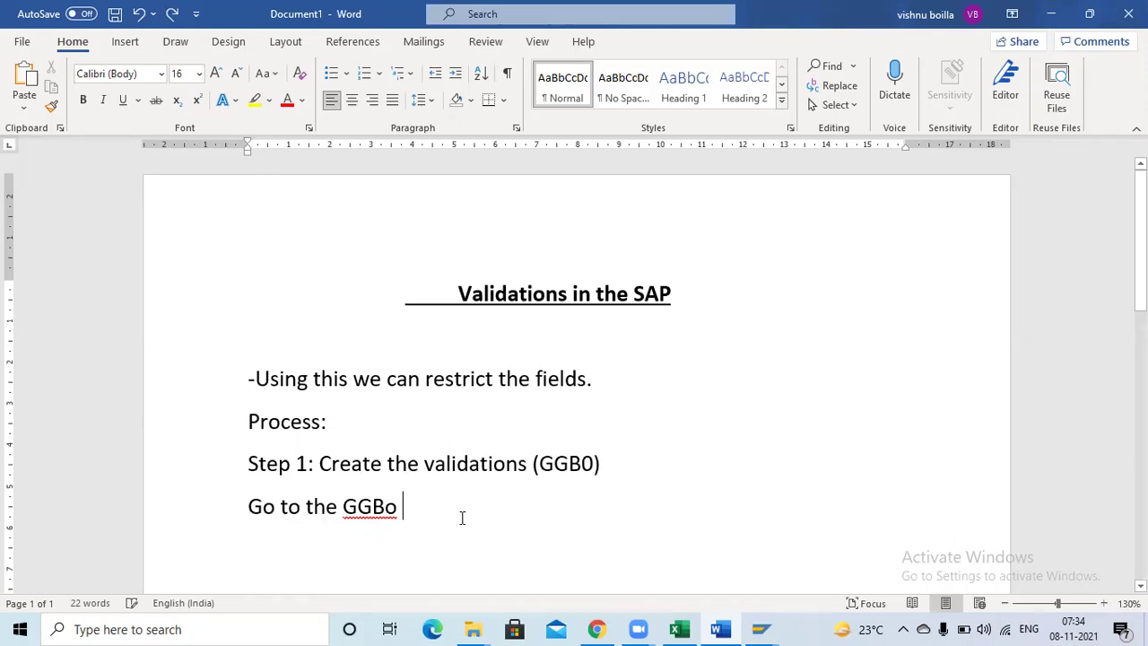
{"action": "key", "text": "BackSpace"}
{"action": "key", "text": "BackSpace"}
{"action": "type", "text": "0 "}
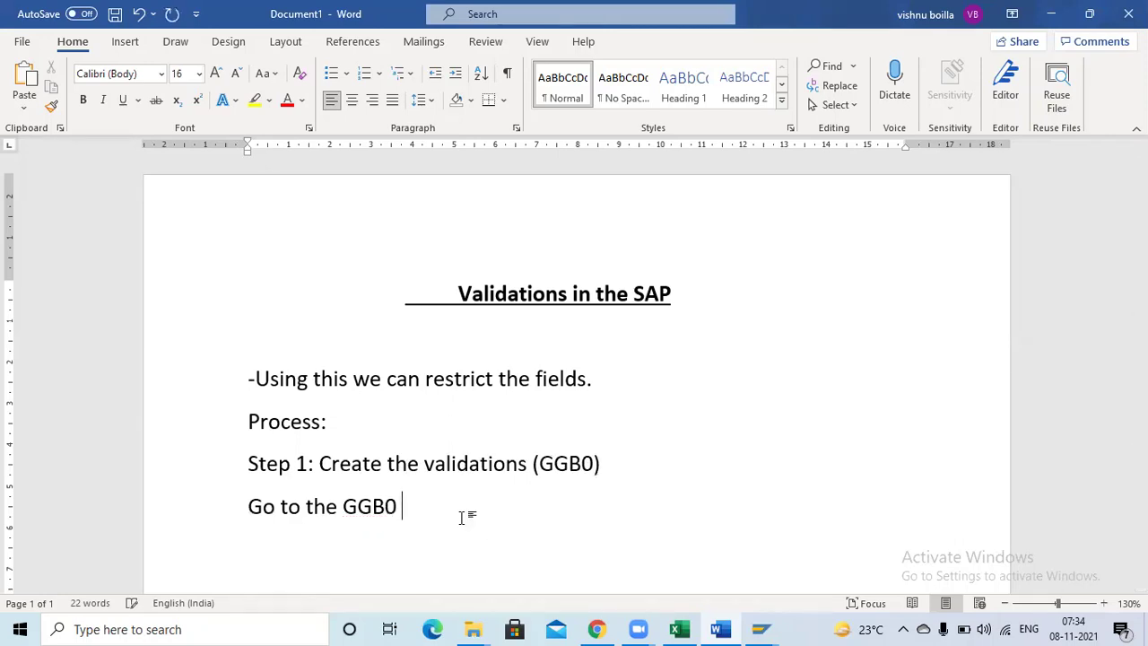
Extend the GGB0 line with the path "> financial acc > Line items .".
{"action": "type", "text": "> financial acc "}
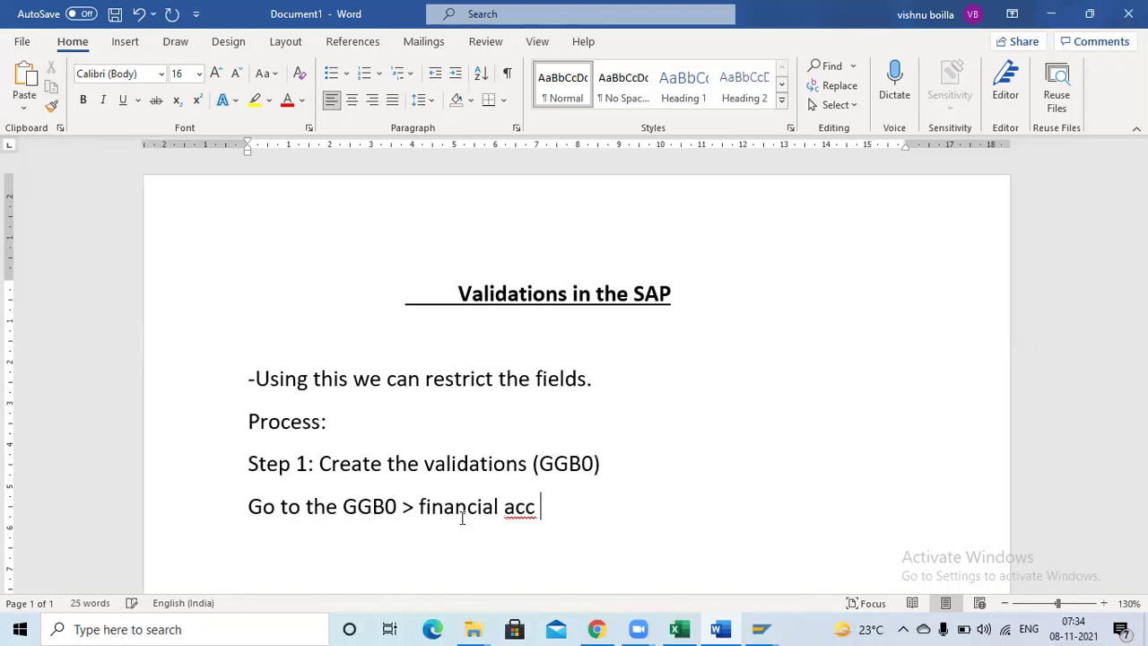
{"action": "type", "text": "> Line items"}
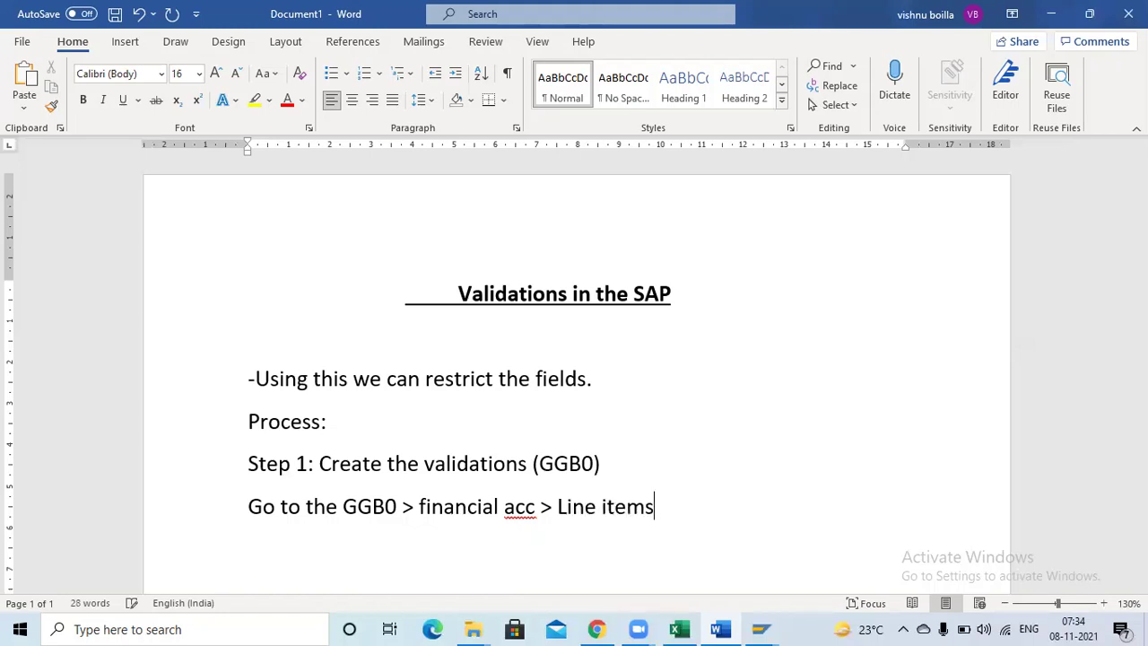
{"action": "type", "text": " >"}
{"action": "key", "text": "BackSpace"}
{"action": "type", "text": "."}
Write "Place the cursor on line item then click on" on a new line below the GGB0 path.
{"action": "key", "text": "Return"}
{"action": "type", "text": "Place t"}
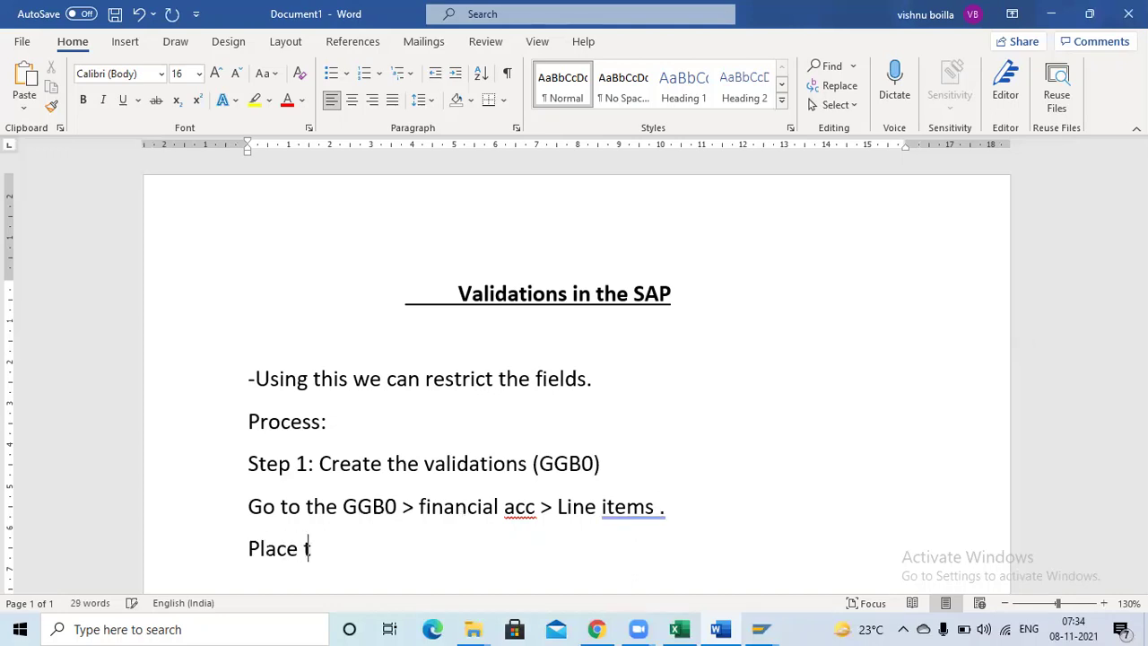
{"action": "type", "text": "he curso"}
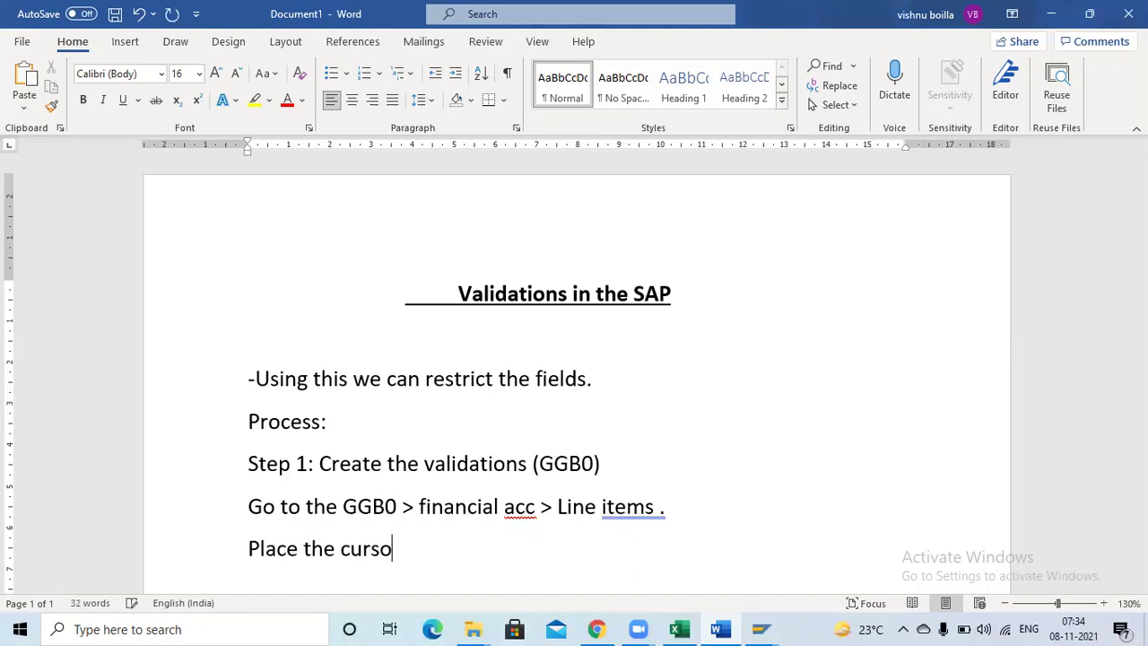
{"action": "type", "text": "r on line "}
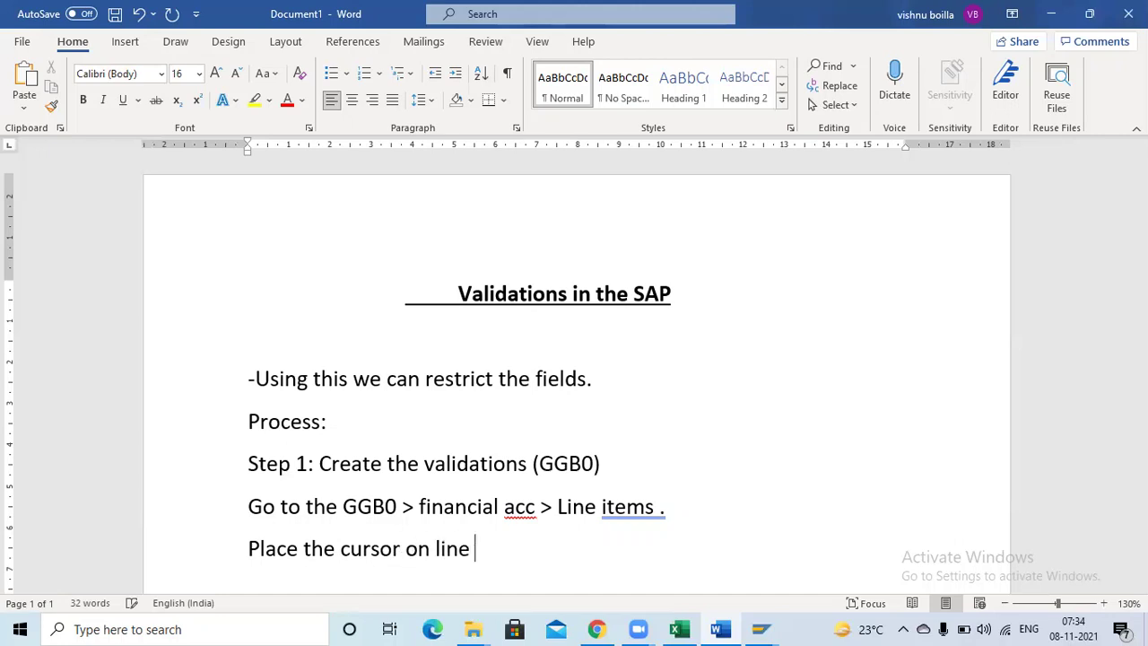
{"action": "type", "text": "item then"}
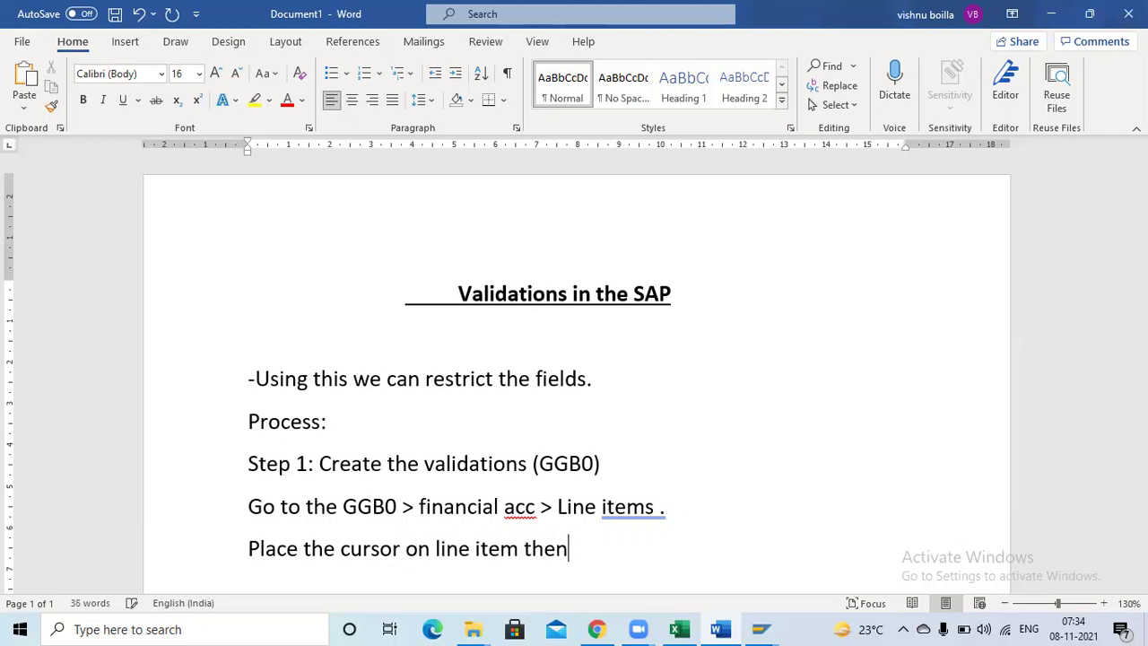
{"action": "type", "text": " click on ht"}
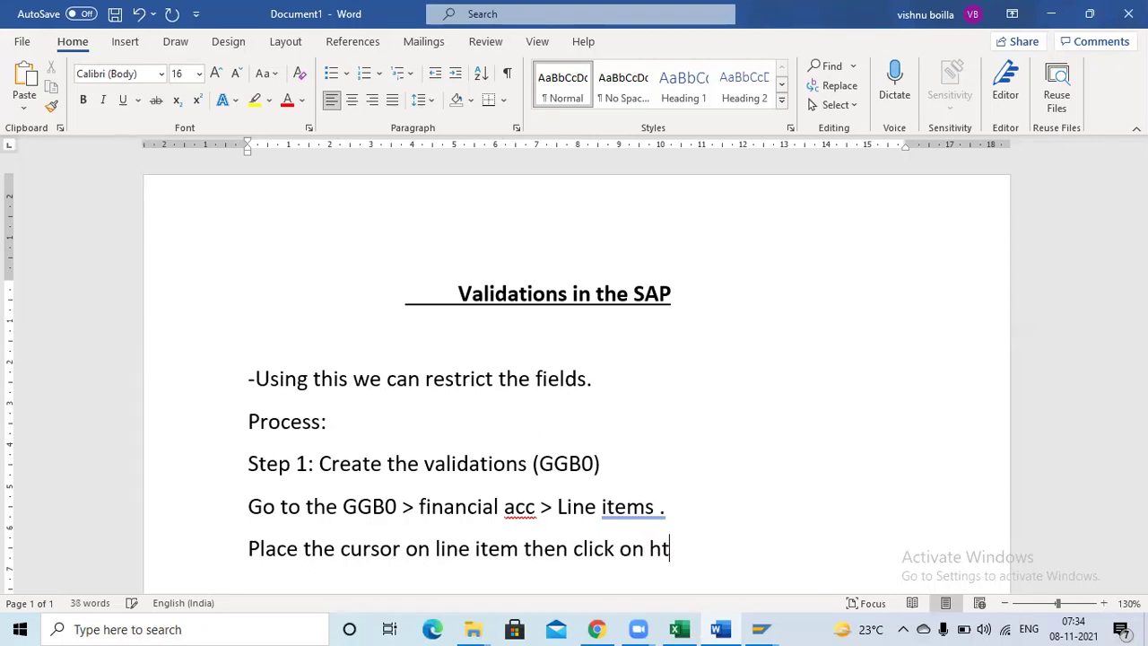
{"action": "key", "text": "BackSpace"}
{"action": "key", "text": "BackSpace"}
Complete the cursor placement instruction with "the create validation.".
{"action": "type", "text": "the new"}
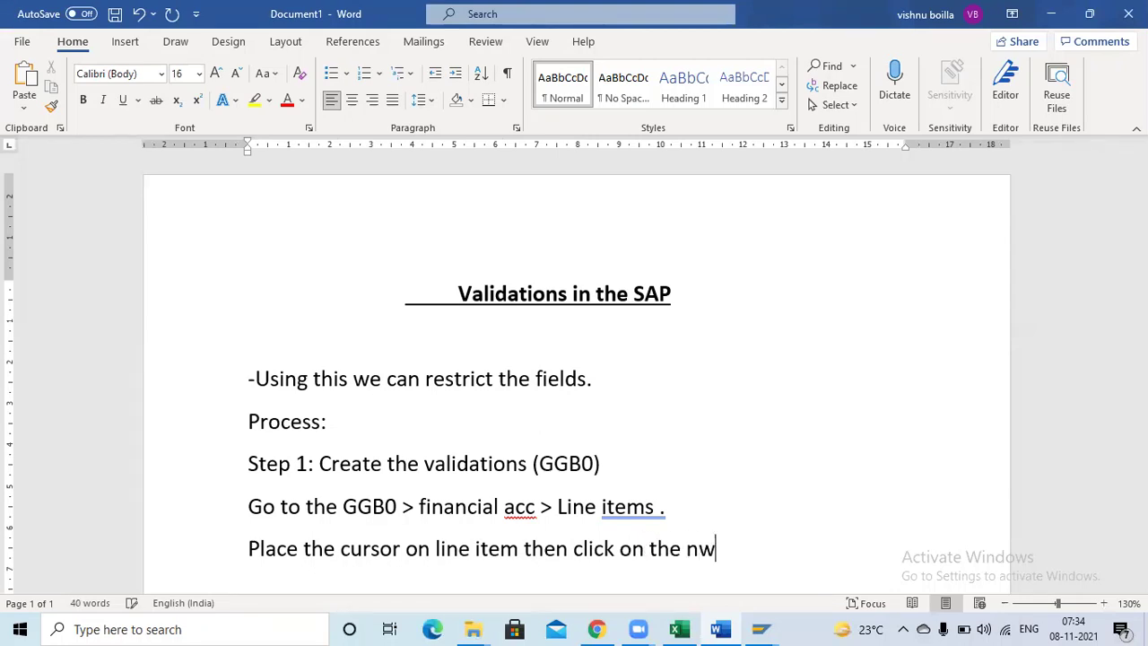
{"action": "key", "text": "BackSpace"}
{"action": "type", "text": "ew."}
{"action": "key", "text": "BackSpace"}
{"action": "key", "text": "BackSpace"}
{"action": "key", "text": "BackSpace"}
{"action": "key", "text": "BackSpace"}
{"action": "key", "text": "BackSpace"}
{"action": "type", "text": "create val"}
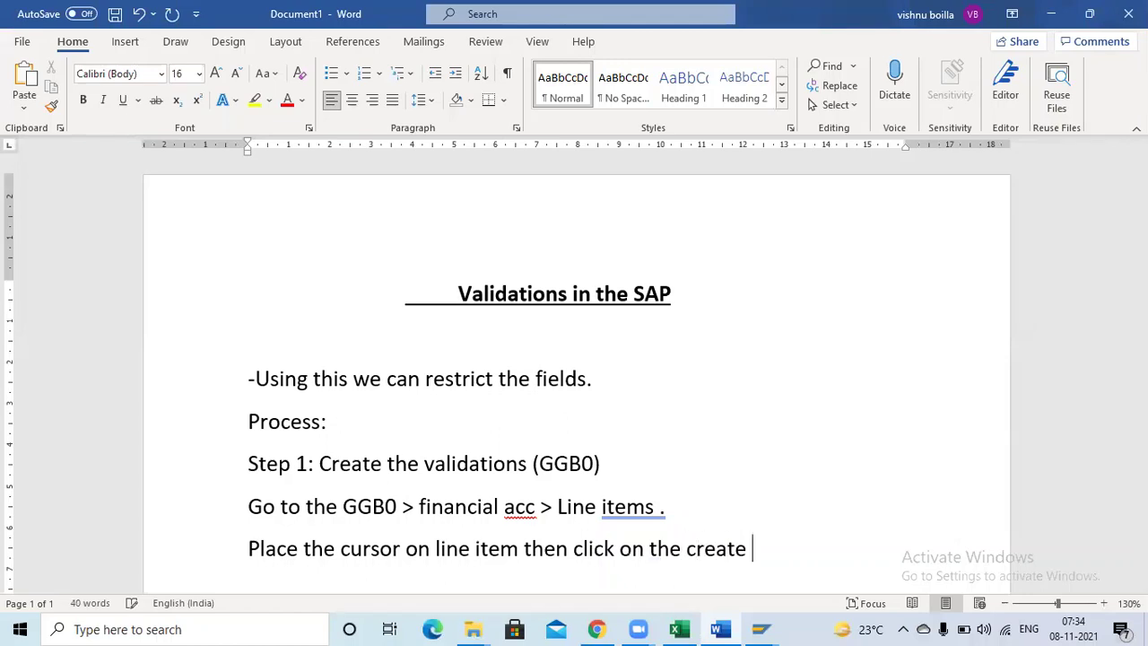
{"action": "type", "text": "idation"}
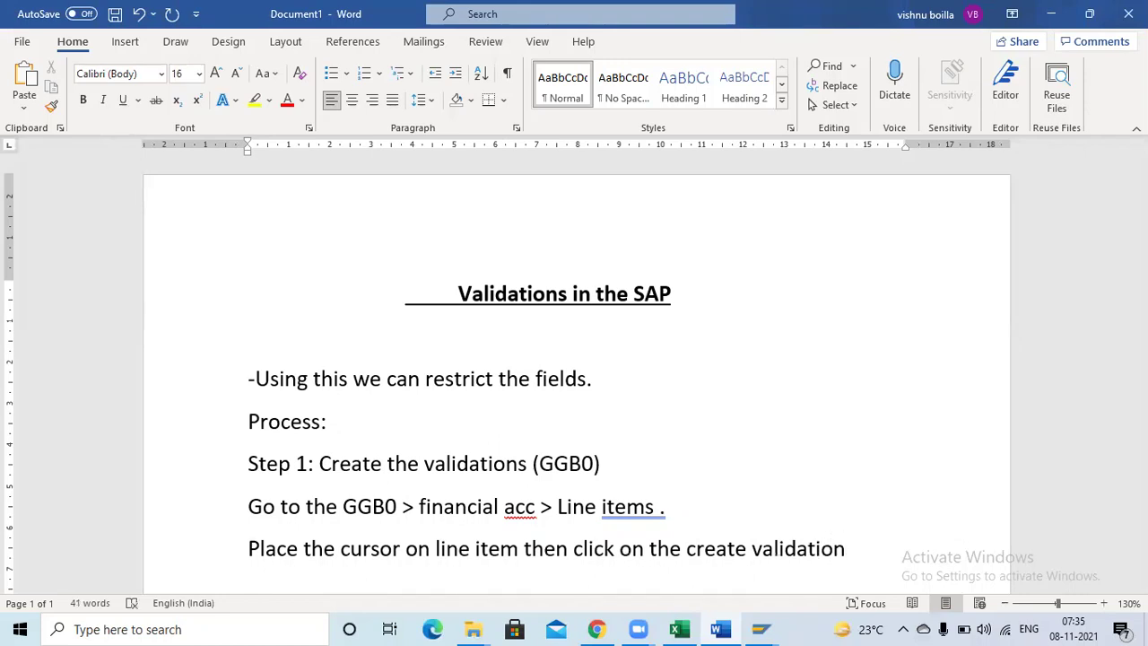
{"action": "type", "text": "."}
Add an indented line "Validation name – Test FB60" below the create validation instruction.
{"action": "key", "text": "Return"}
{"action": "key", "text": "Return"}
{"action": "key", "text": "Tab"}
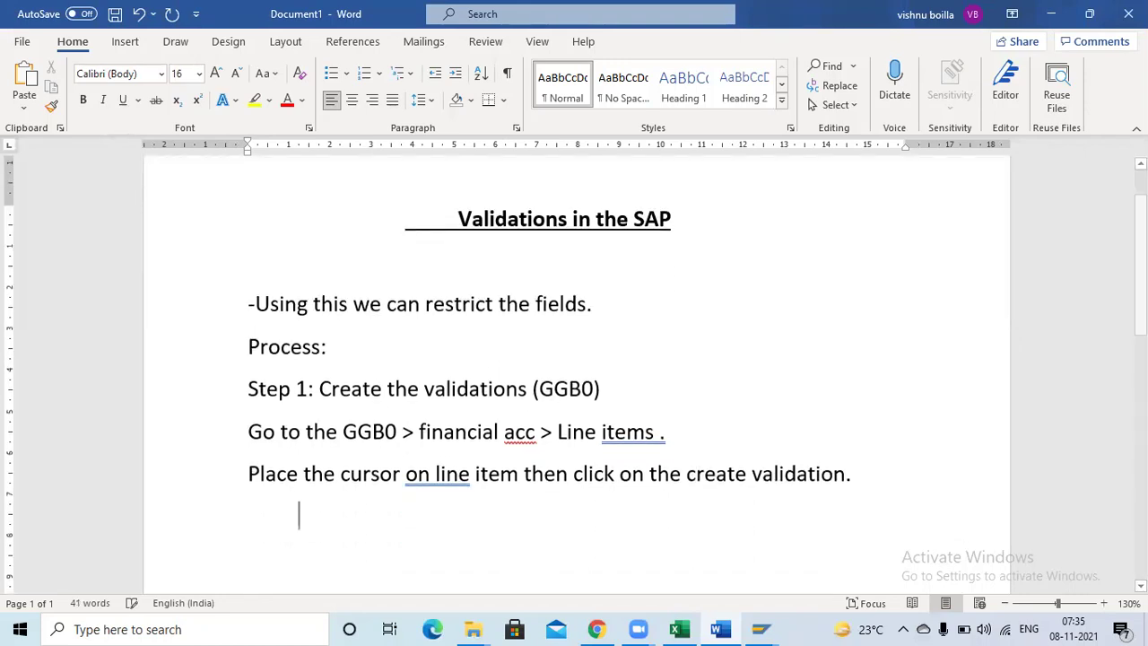
{"action": "type", "text": "Vla"}
{"action": "key", "text": "BackSpace"}
{"action": "key", "text": "BackSpace"}
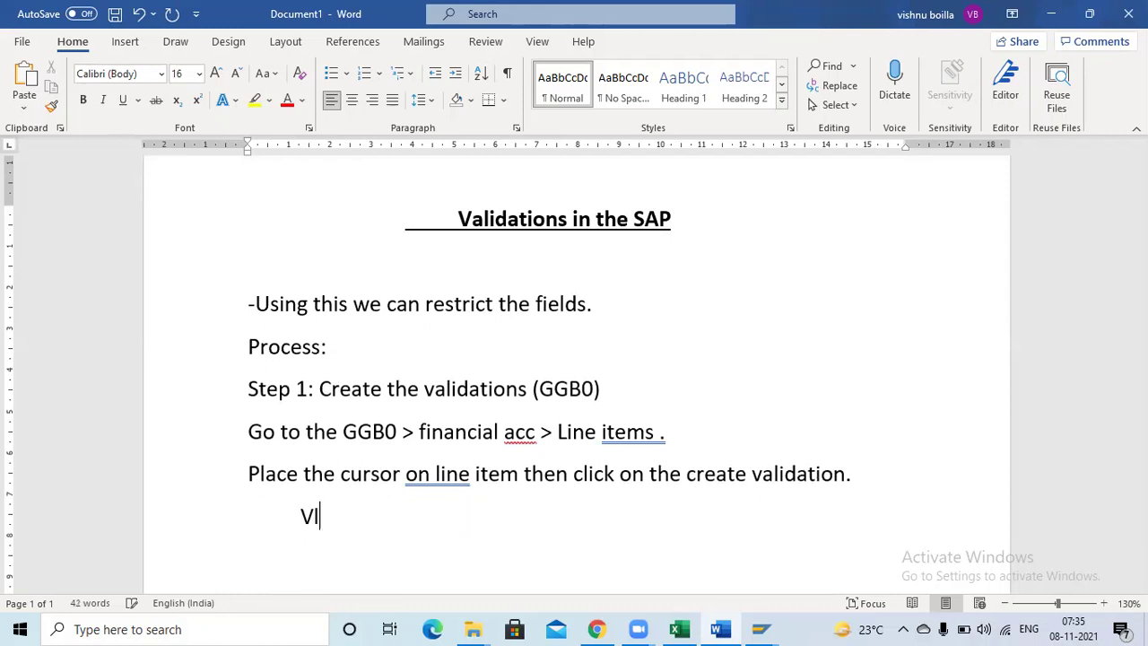
{"action": "type", "text": "alidatio"}
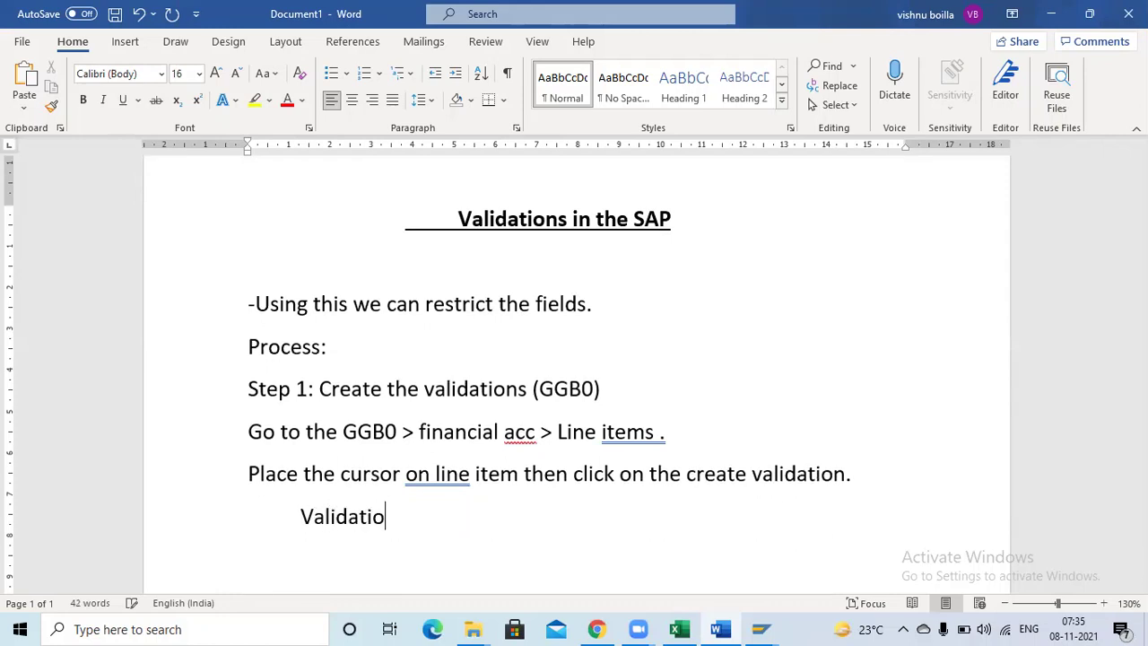
{"action": "type", "text": "n name - Tes"}
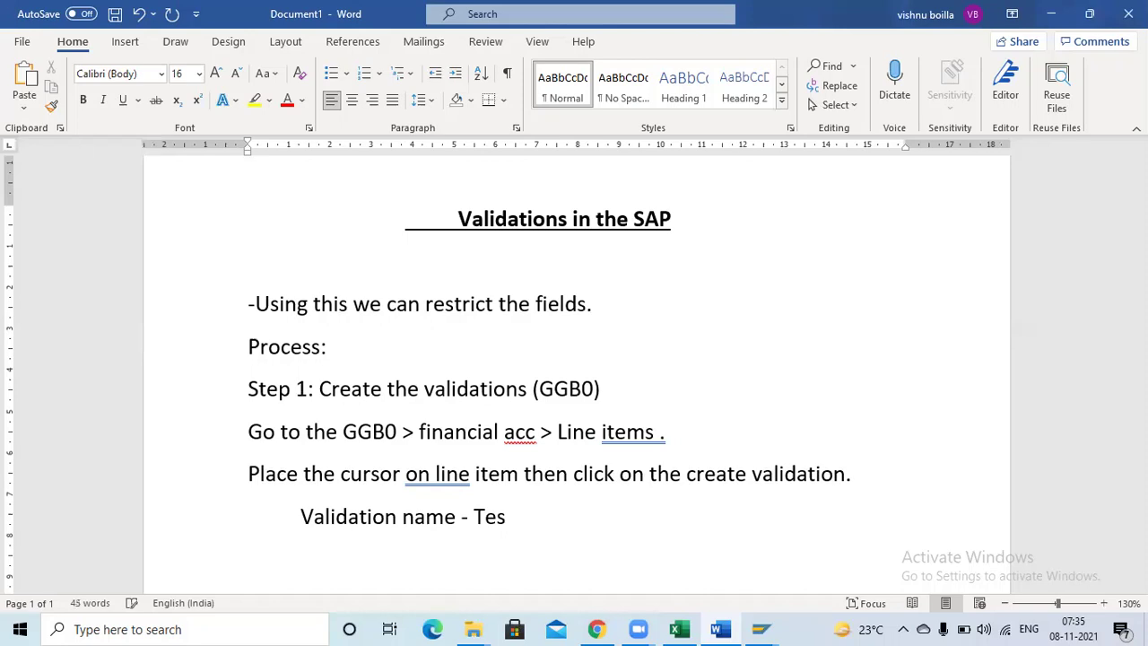
{"action": "type", "text": "t Fb"}
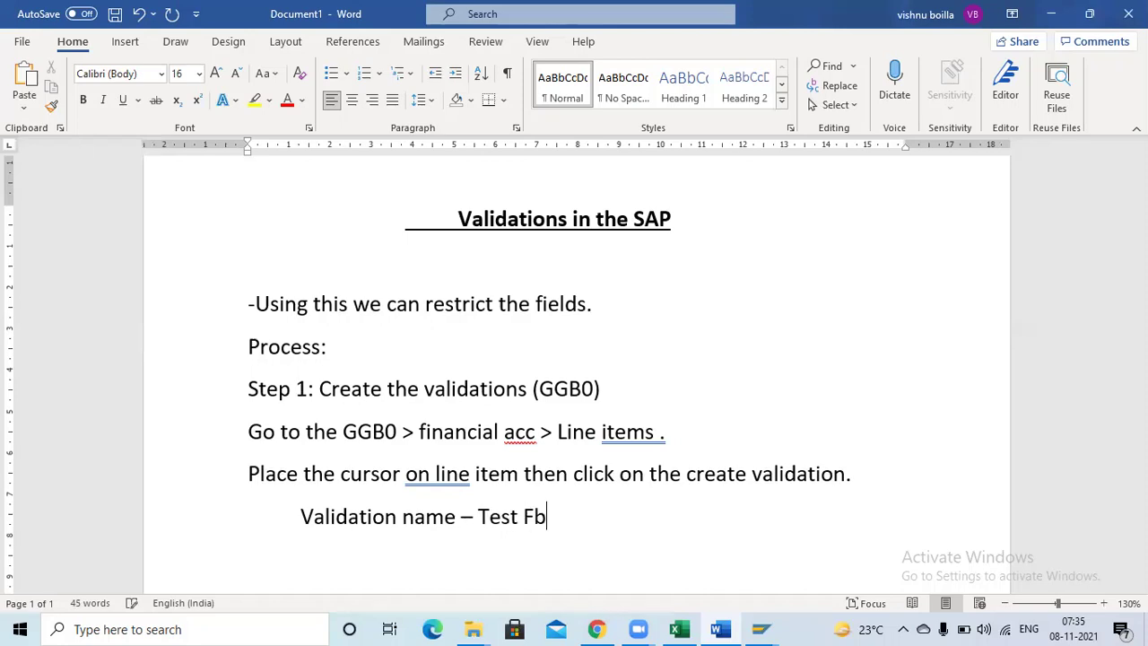
{"action": "key", "text": "BackSpace"}
{"action": "type", "text": "B60"}
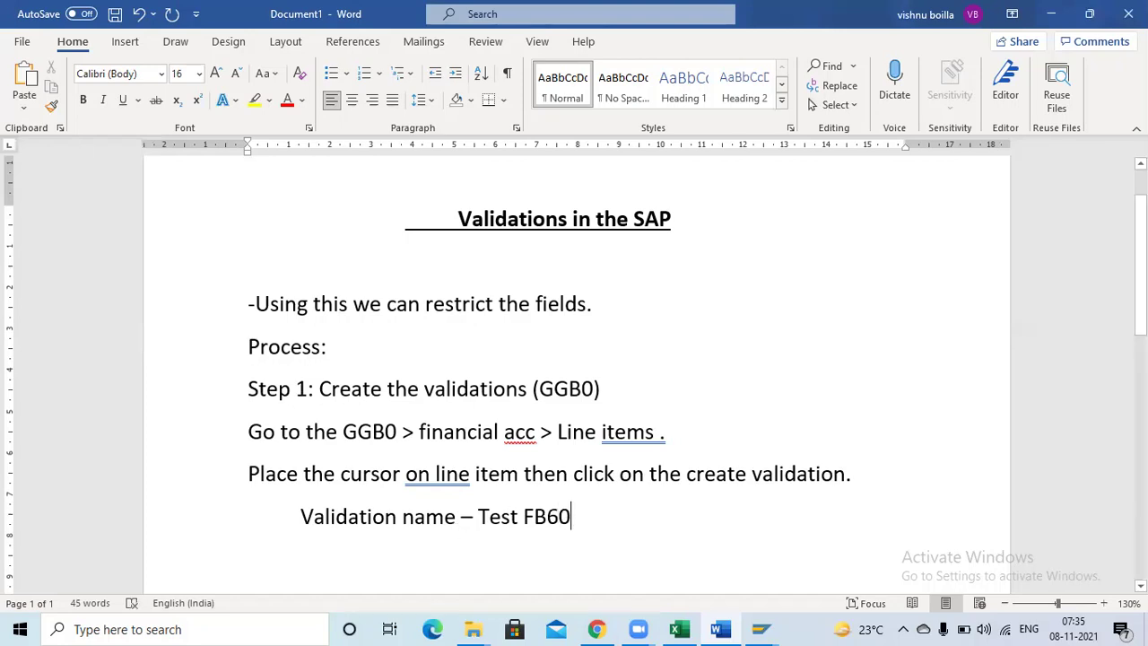
Add the line "Then click on the steps." below the validation name line.
{"action": "key", "text": "Return"}
{"action": "type", "text": "Then c"}
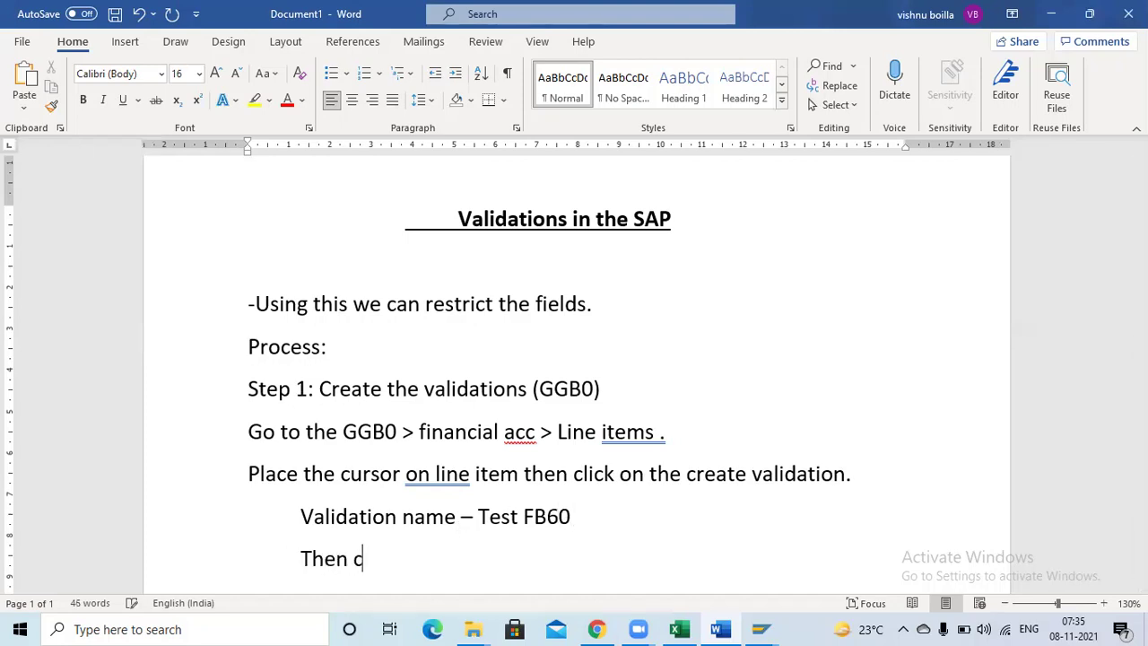
{"action": "type", "text": "lick ont he step"}
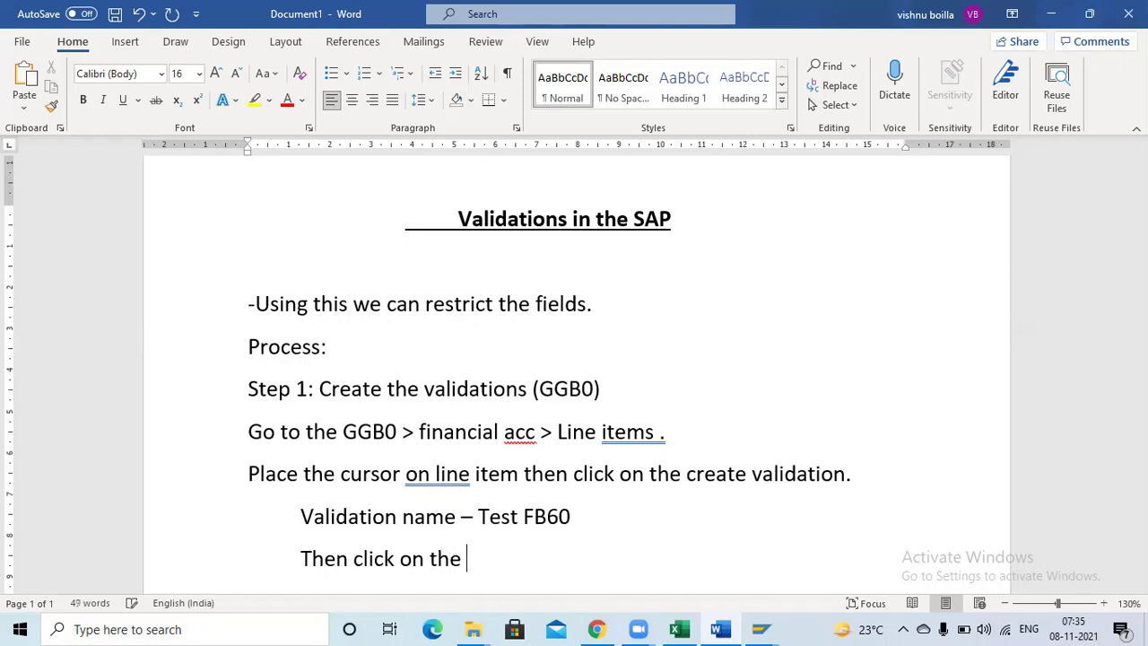
{"action": "type", "text": "s."}
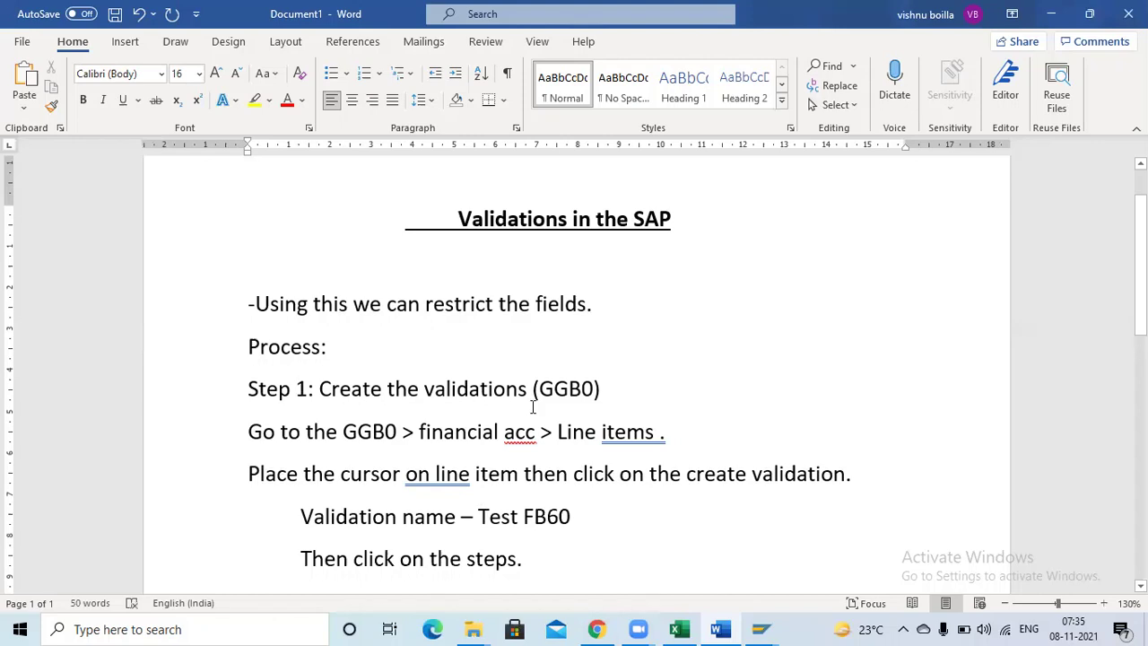
{"action": "scroll", "coordinate": [533, 405], "scroll_direction": "down", "scroll_amount": 1}
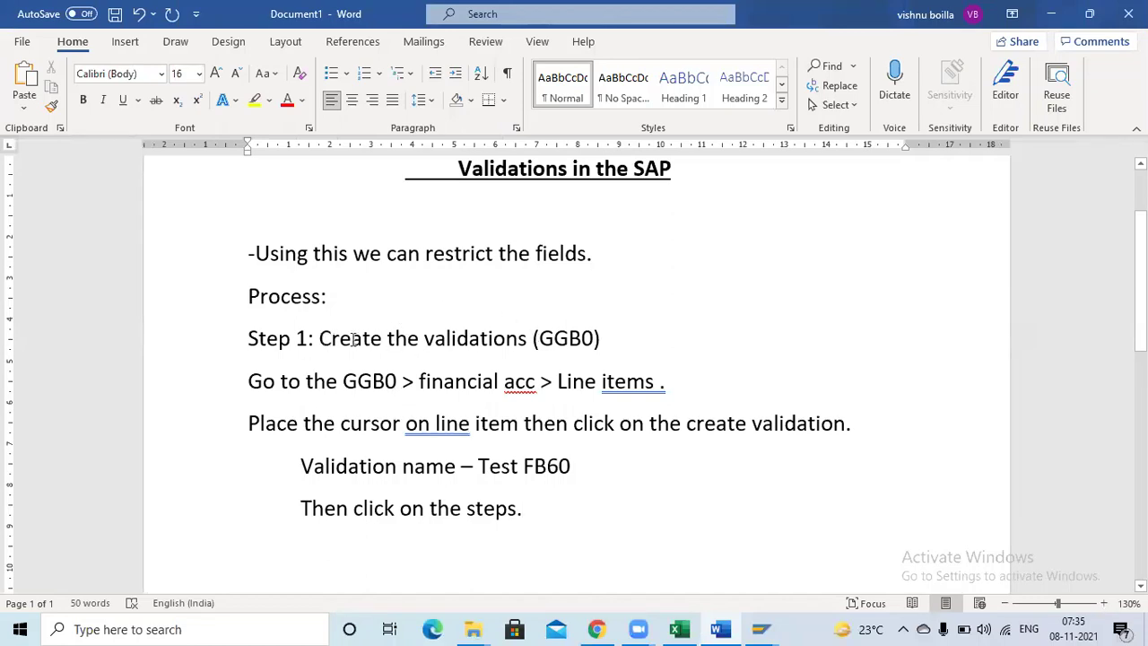
Copy the Step 1 text "Create the validations (GGB0)", switch to SAP, leave the vendor invoice and open transaction GGB0.
{"action": "left_click_drag", "start_coordinate": [319, 338], "coordinate": [601, 340]}
{"action": "key", "text": "ctrl+c"}
{"action": "key", "text": "alt+Tab"}
{"action": "key", "text": "Tab"}
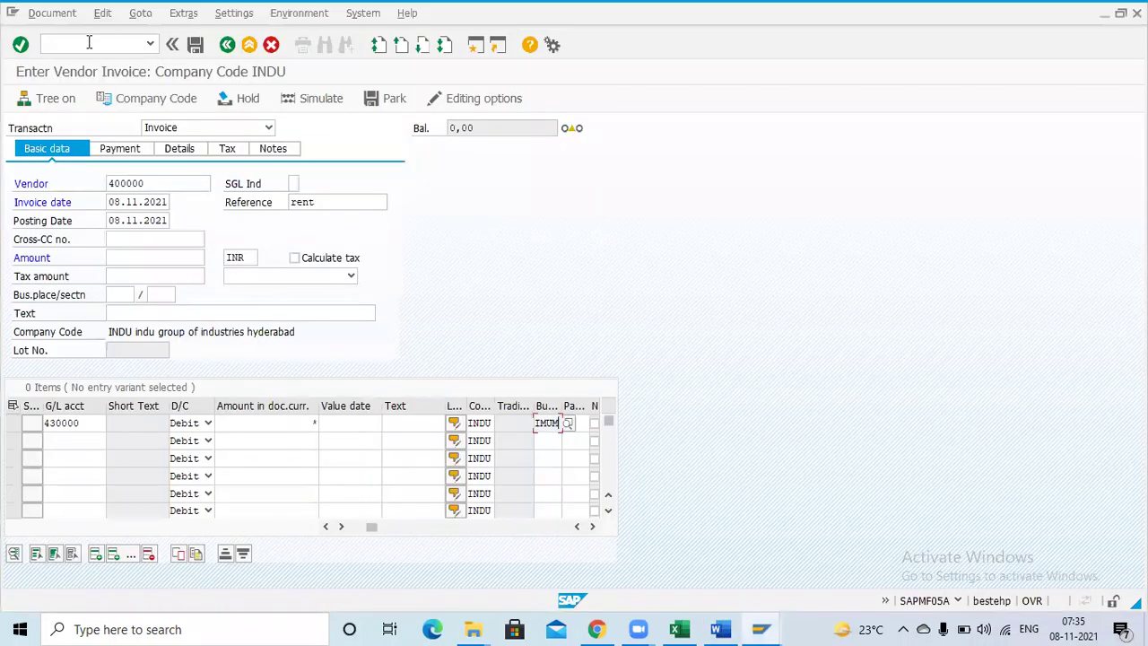
{"action": "left_click", "coordinate": [89, 43]}
{"action": "type", "text": "/n"}
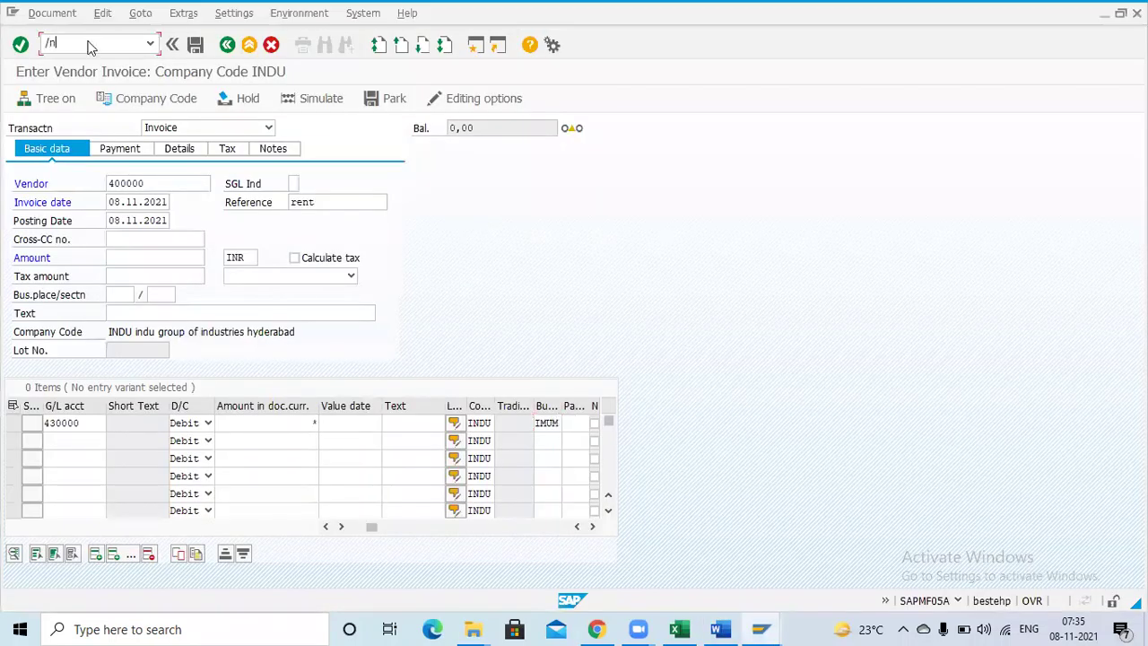
{"action": "key", "text": "Return"}
{"action": "type", "text": "g"}
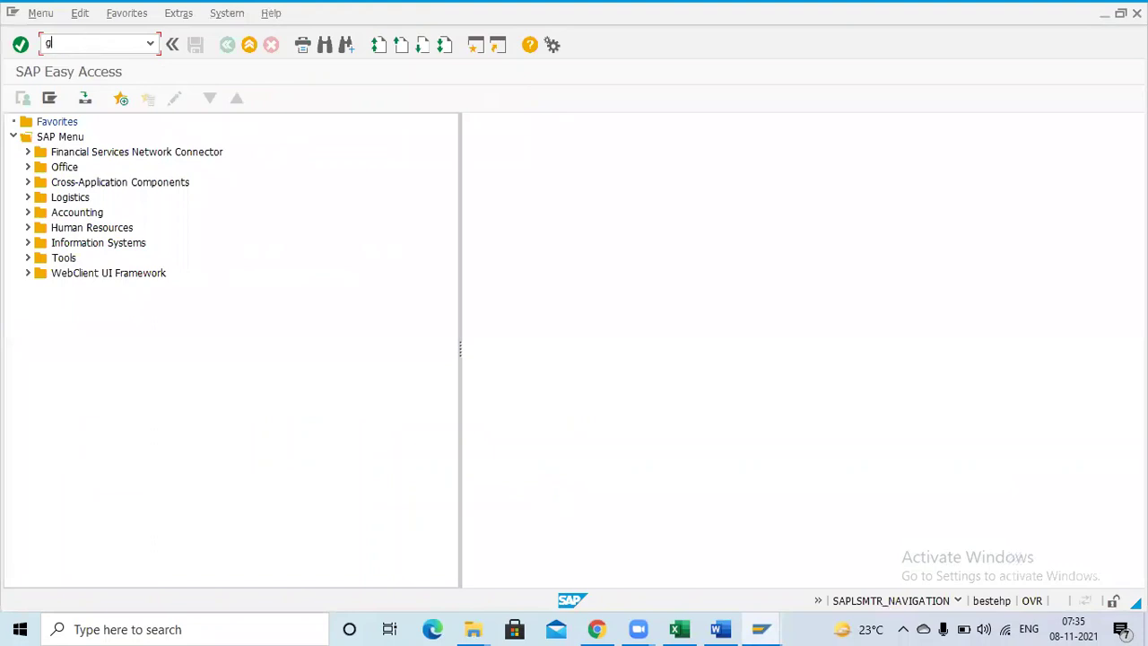
{"action": "type", "text": "gb0"}
{"action": "key", "text": "Return"}
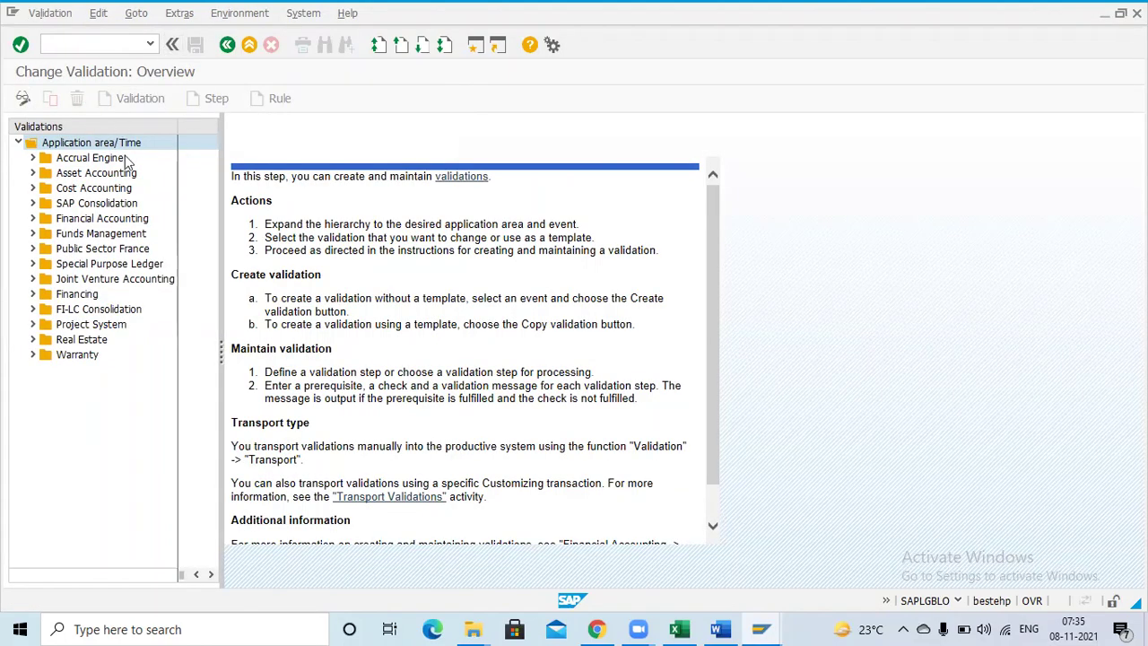
Start a new validation under Financial Accounting > Line Item, following the path in the Word note.
{"action": "key", "text": "alt+Tab"}
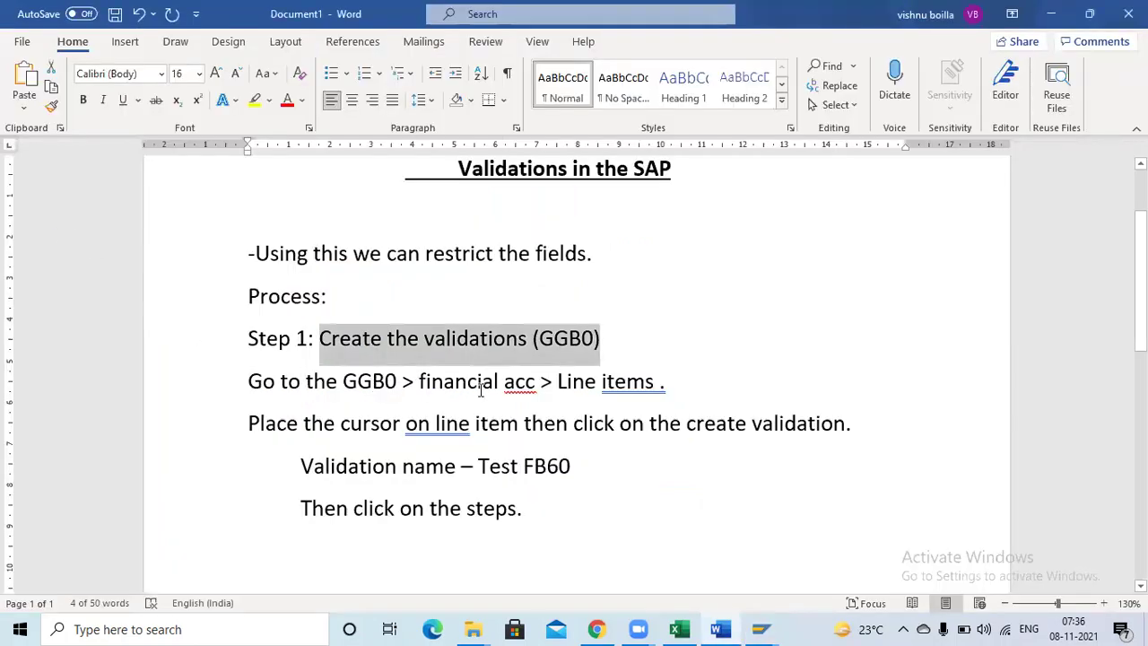
{"action": "key", "text": "alt+Tab"}
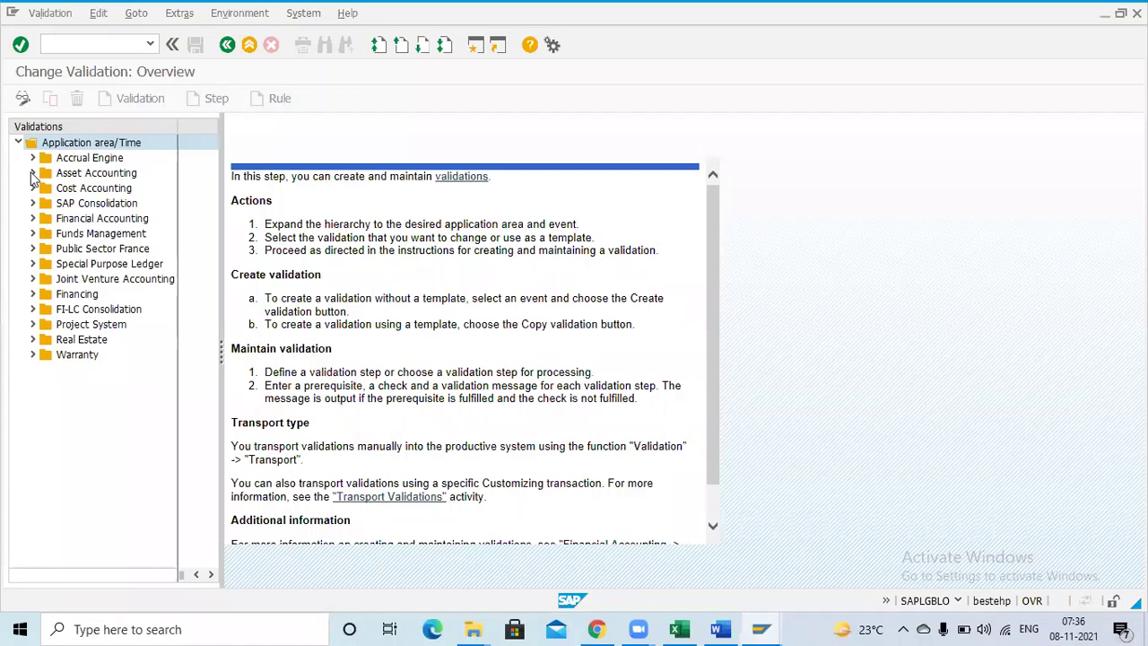
{"action": "left_click", "coordinate": [33, 219]}
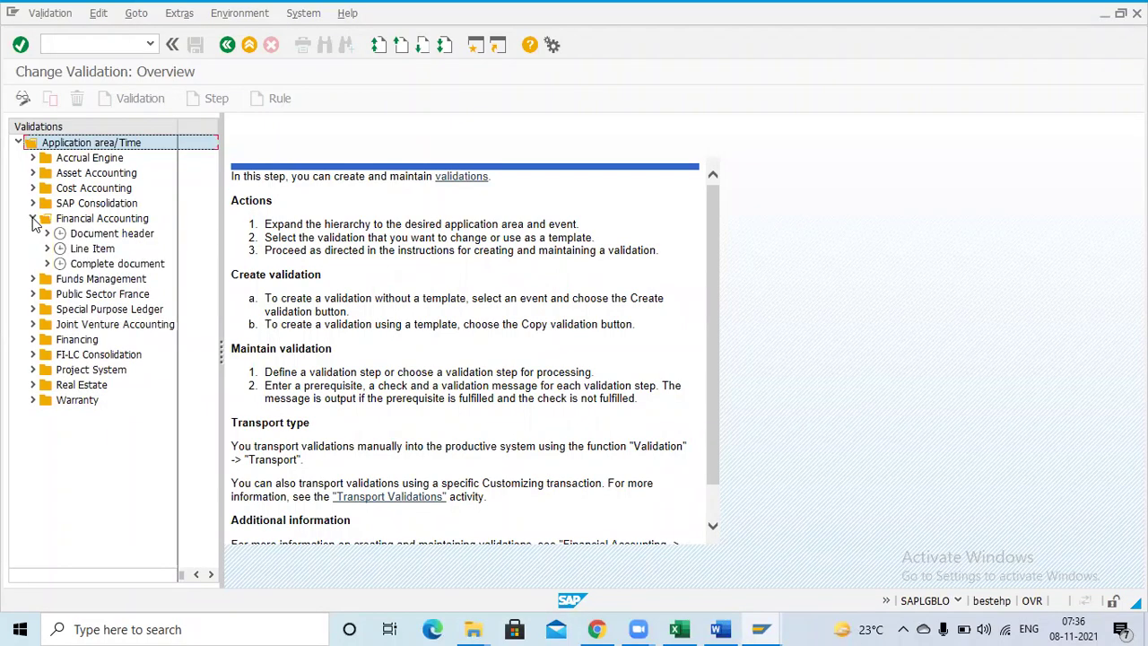
{"action": "left_click", "coordinate": [47, 248]}
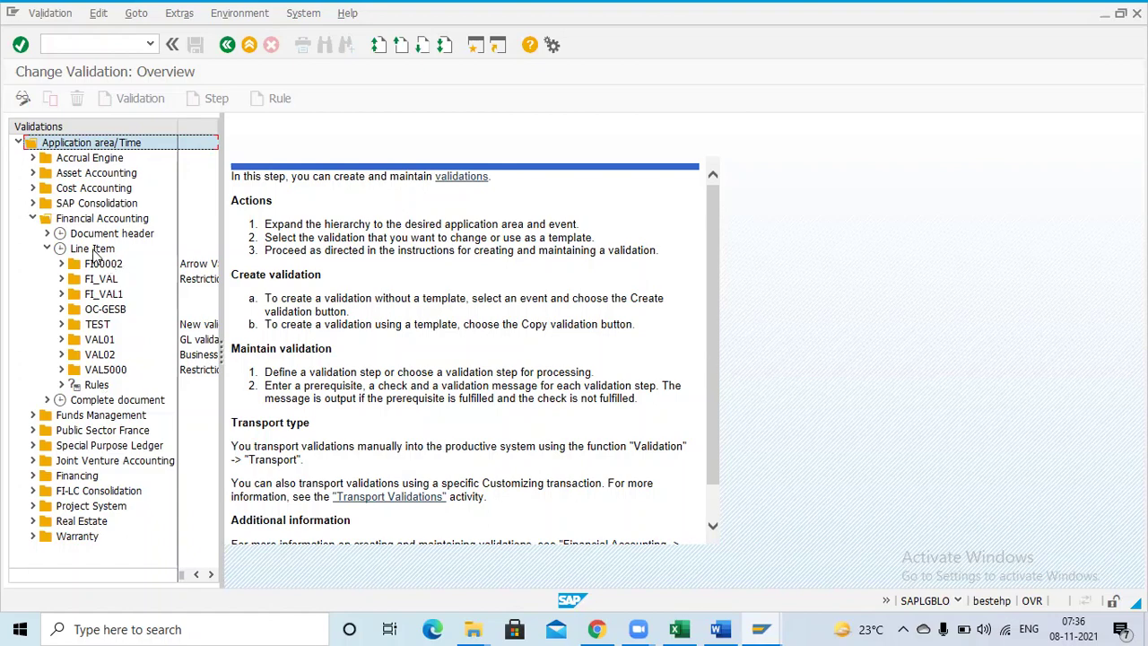
{"action": "left_click", "coordinate": [92, 249]}
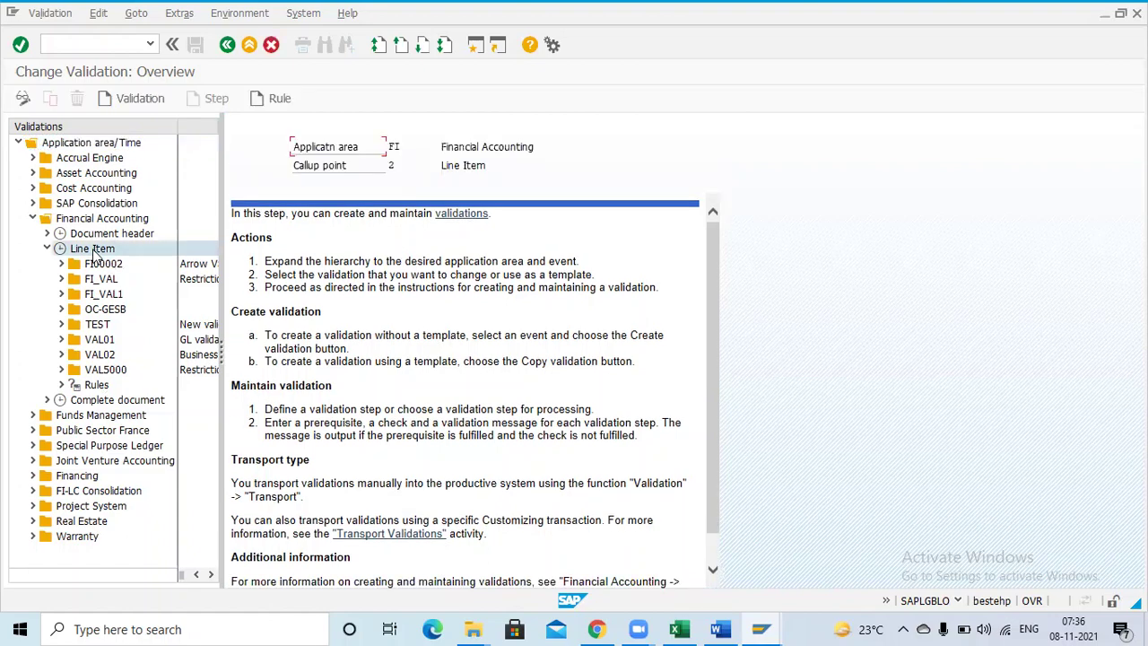
{"action": "left_click", "coordinate": [133, 101]}
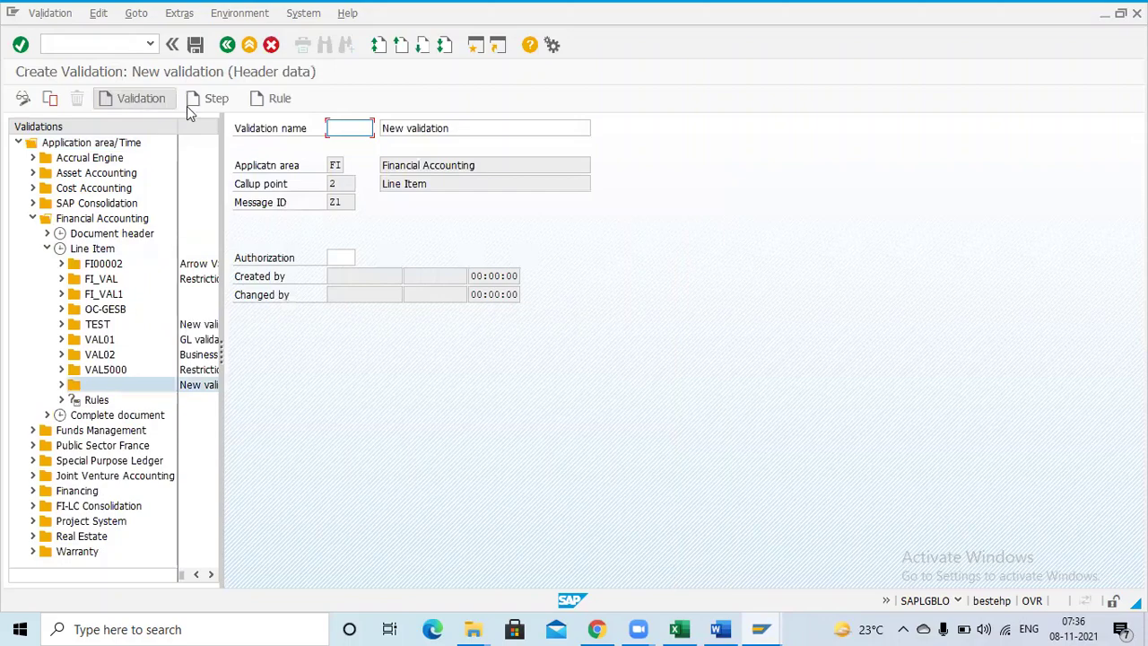
Name the new validation FB60VAL and create its first validation step.
{"action": "key", "text": "alt+Tab"}
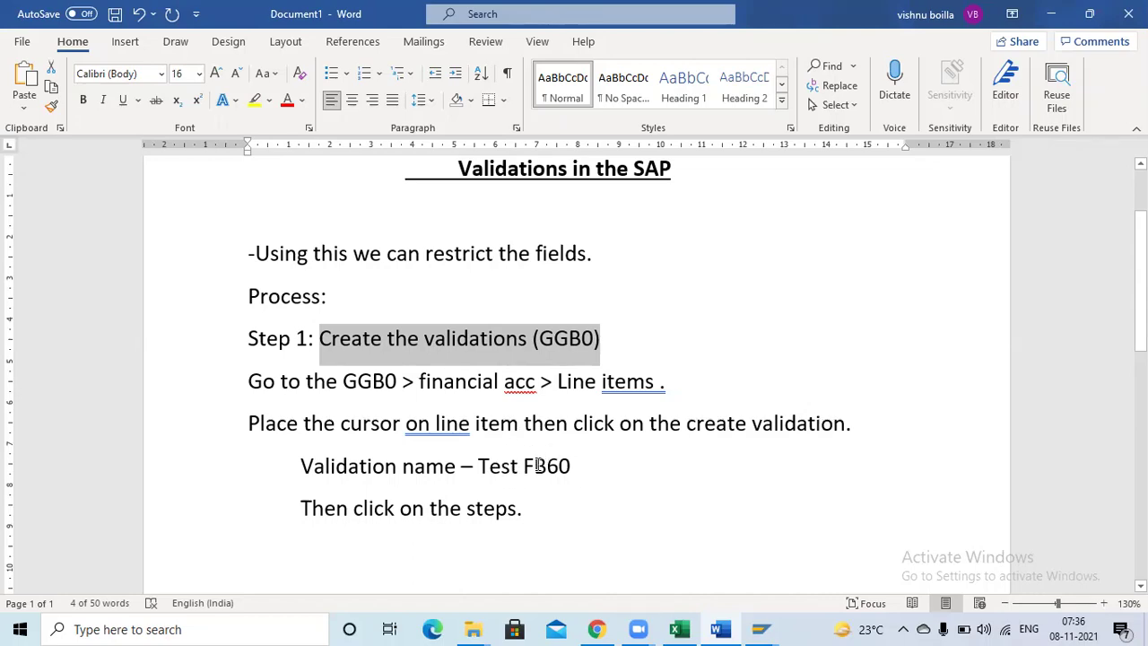
{"action": "key", "text": "alt+Tab"}
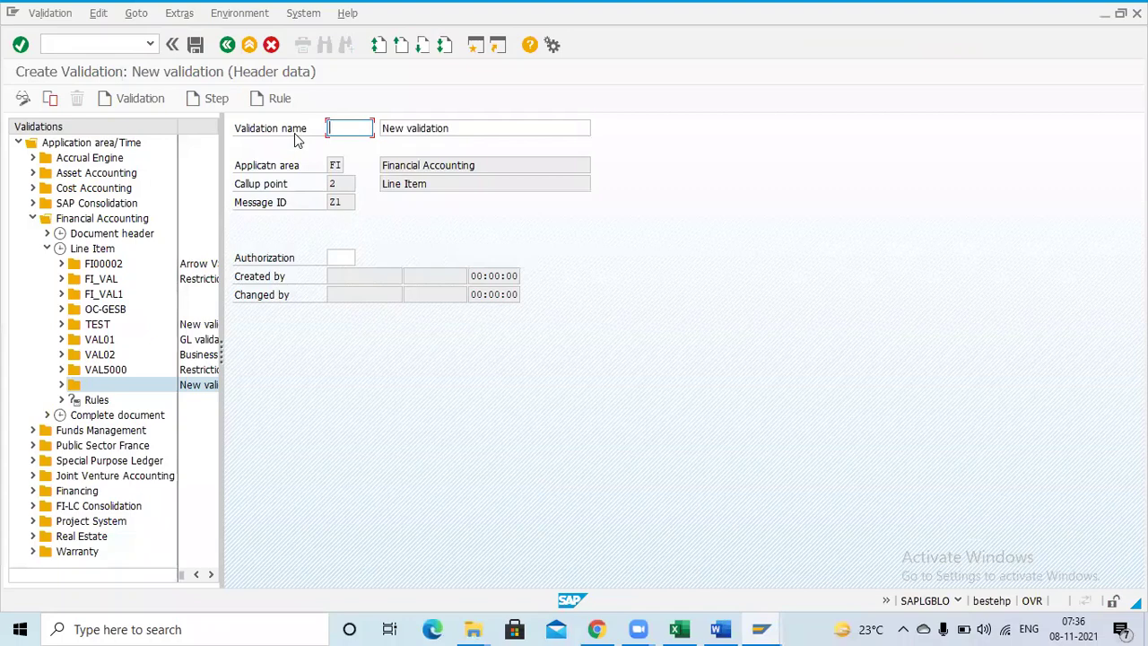
{"action": "type", "text": "FB60 Va"}
{"action": "key", "text": "BackSpace"}
{"action": "key", "text": "BackSpace"}
{"action": "key", "text": "BackSpace"}
{"action": "type", "text": "Val"}
{"action": "key", "text": "Return"}
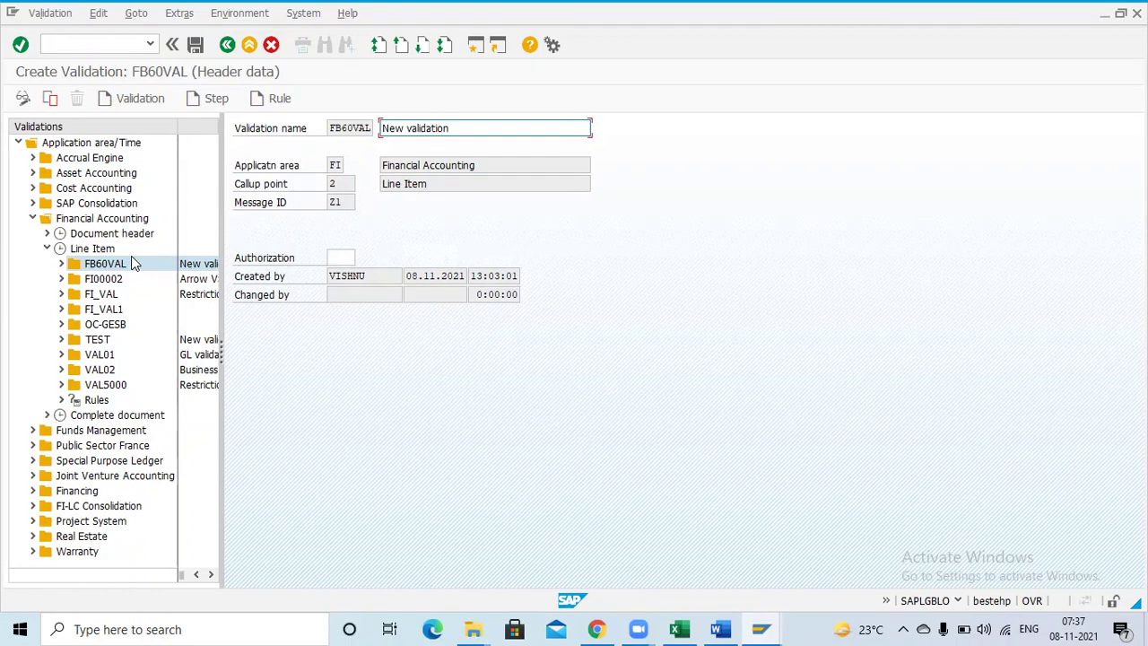
{"action": "left_click", "coordinate": [80, 268]}
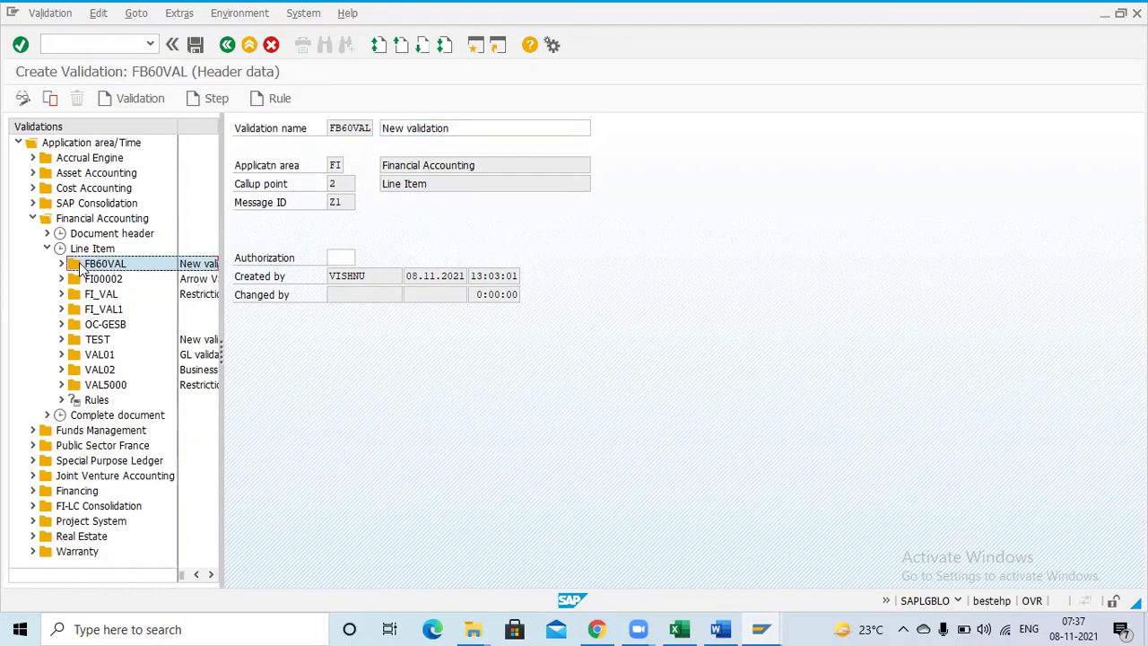
{"action": "left_click", "coordinate": [197, 102]}
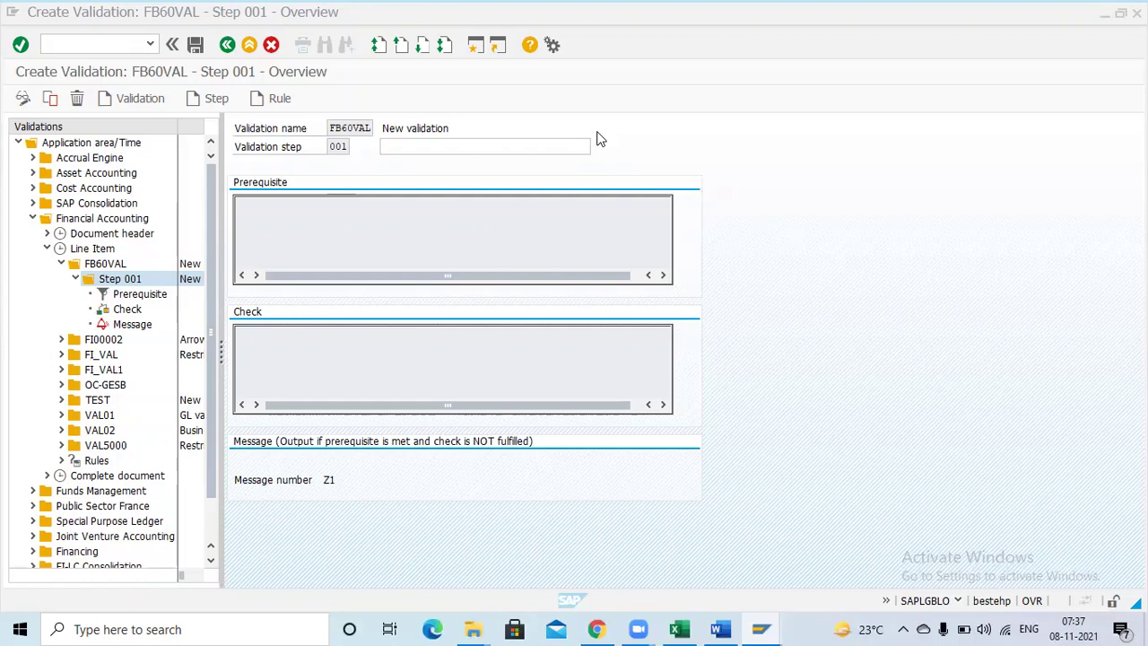
Switch to Chrome, look through the class recordings in the "SAP 8th Morning batch" Drive folder, and return to SAP.
{"action": "key", "text": "alt+Tab"}
{"action": "key", "text": "alt+Tab"}
{"action": "key", "text": "alt+Tab"}
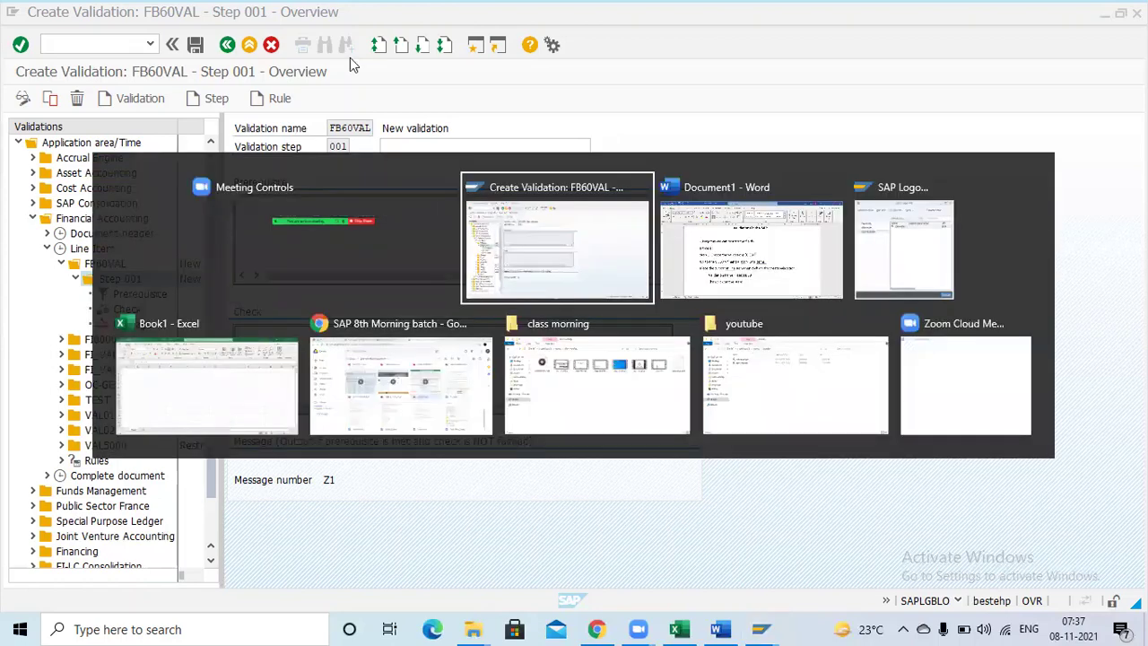
{"action": "key", "text": "alt+Tab"}
{"action": "key", "text": "alt+Tab"}
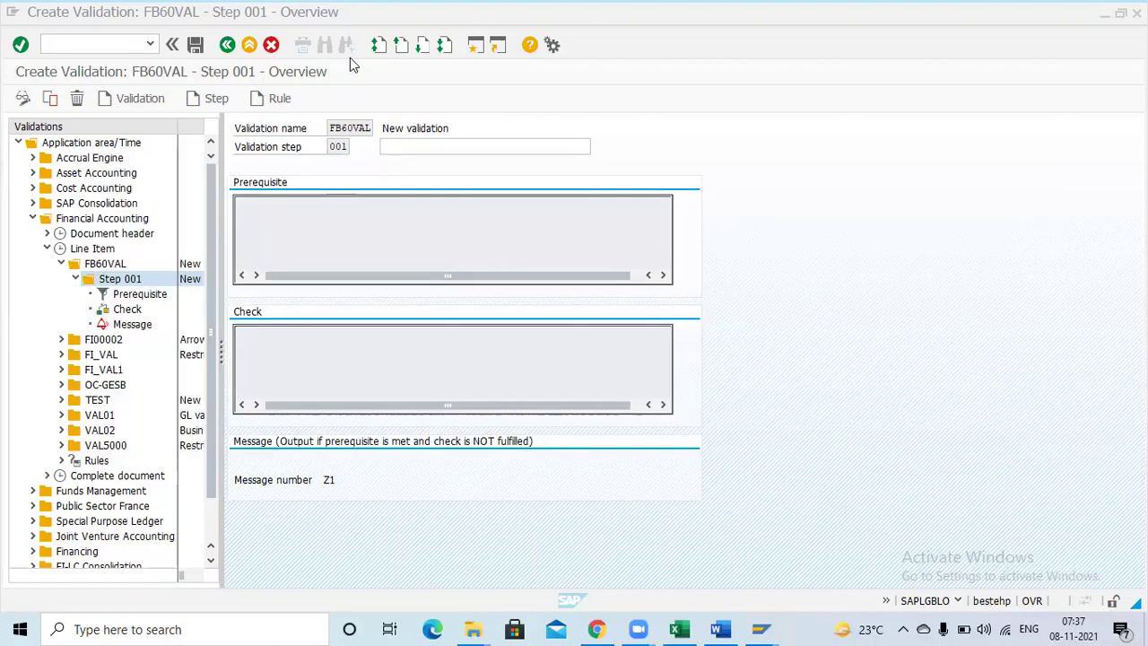
{"action": "scroll", "coordinate": [679, 279], "scroll_direction": "down", "scroll_amount": 3}
{"action": "scroll", "coordinate": [679, 281], "scroll_direction": "up", "scroll_amount": 2}
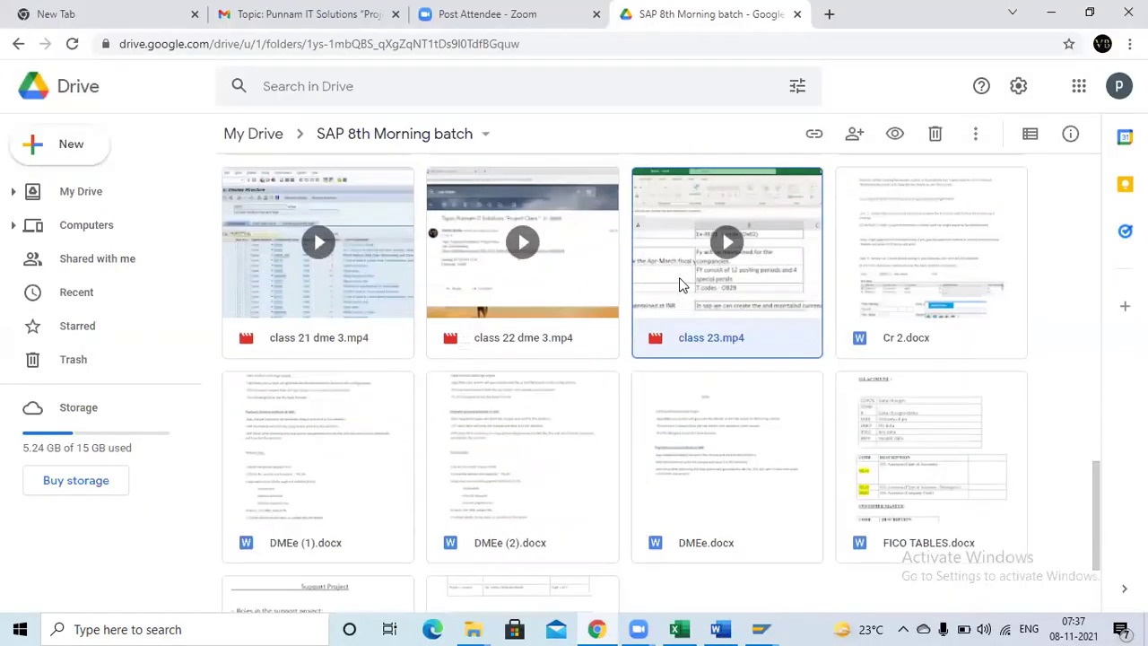
{"action": "scroll", "coordinate": [386, 310], "scroll_direction": "up", "scroll_amount": 1}
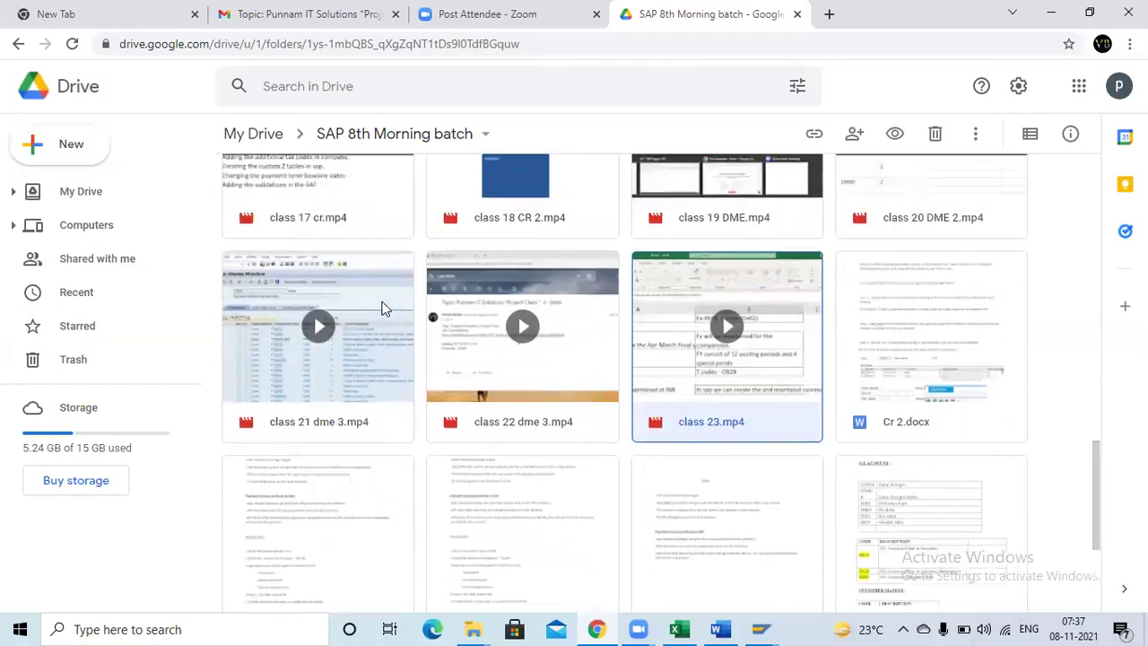
{"action": "scroll", "coordinate": [708, 354], "scroll_direction": "up", "scroll_amount": 1}
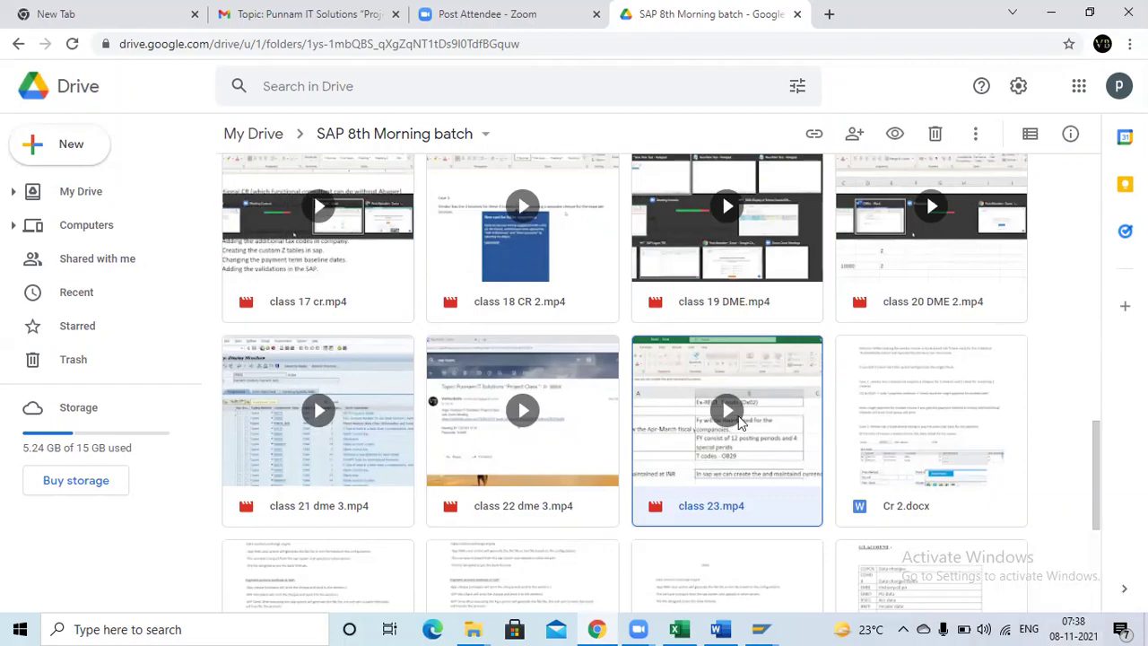
{"action": "scroll", "coordinate": [740, 421], "scroll_direction": "up", "scroll_amount": 7}
{"action": "scroll", "coordinate": [740, 419], "scroll_direction": "up", "scroll_amount": 5}
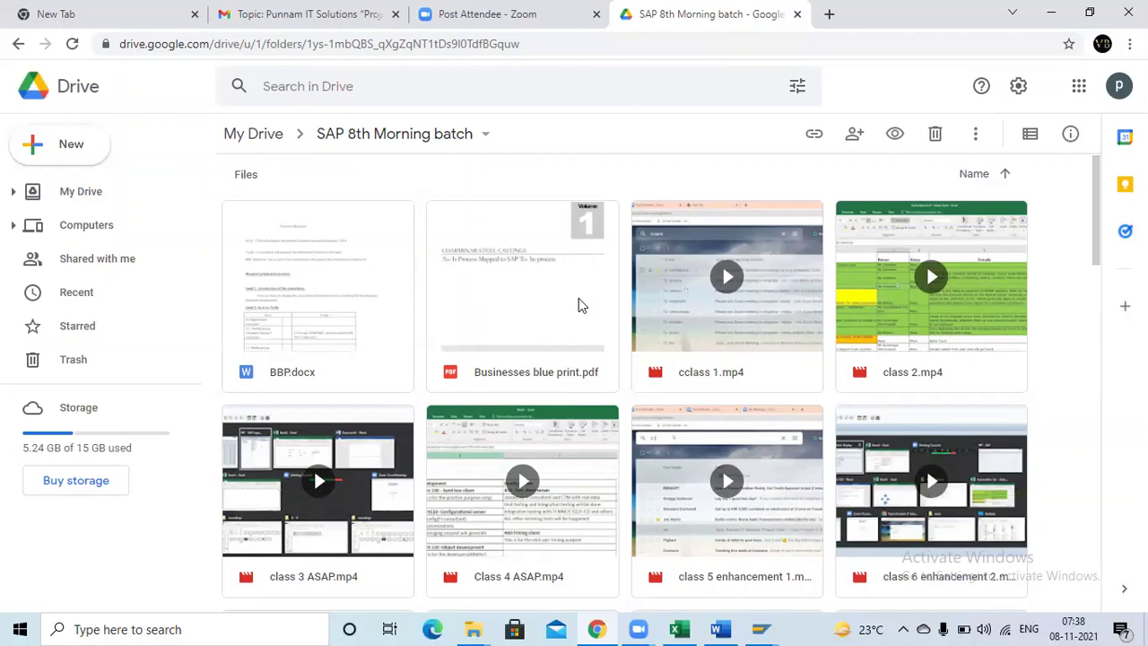
{"action": "key", "text": "alt+Tab"}
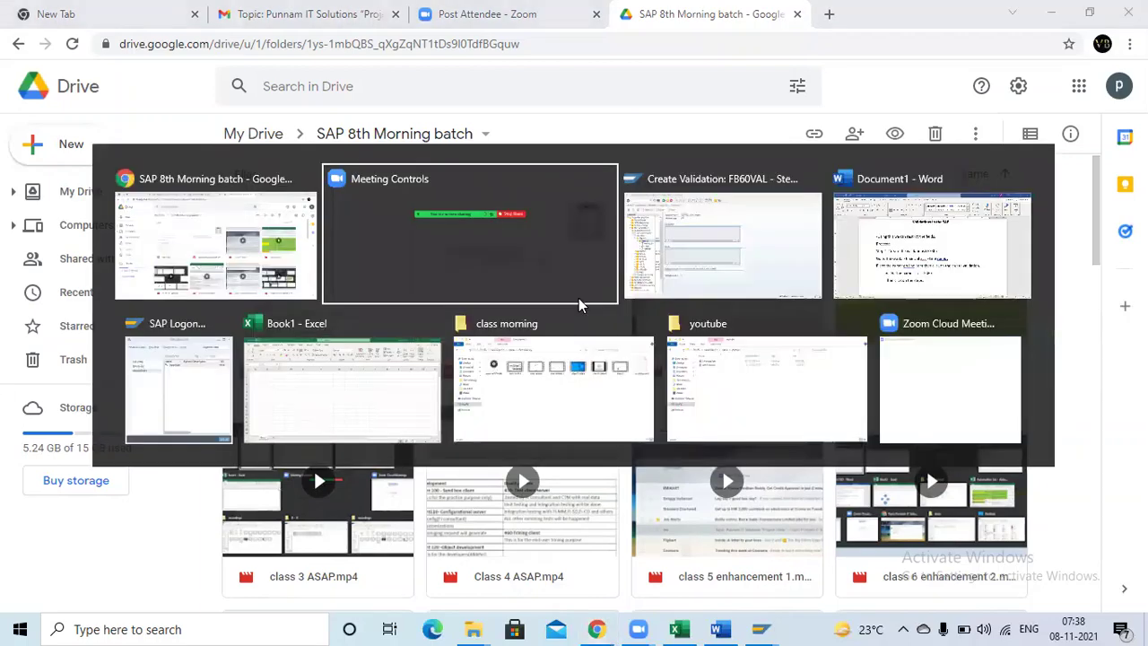
{"action": "key", "text": "alt+Tab"}
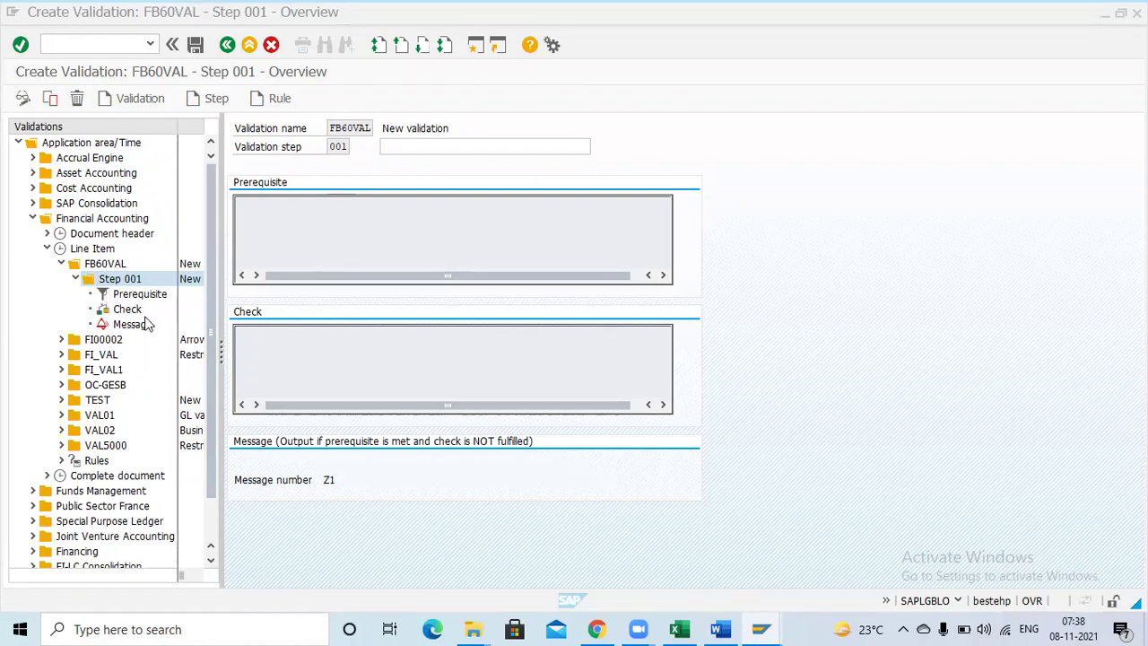
Switch to the Word note and add a "Prerequisites :" heading below the "Then click on the steps." line, leaving a blank line between.
{"action": "key", "text": "alt+Tab"}
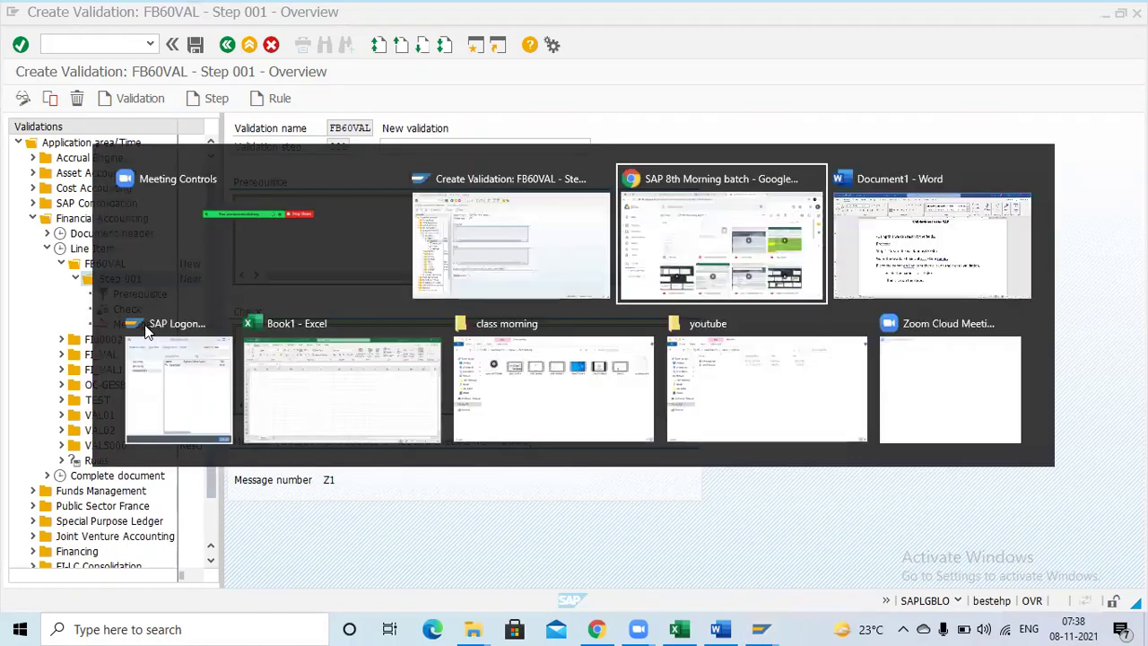
{"action": "key", "text": "alt+Tab"}
{"action": "left_click", "coordinate": [590, 505]}
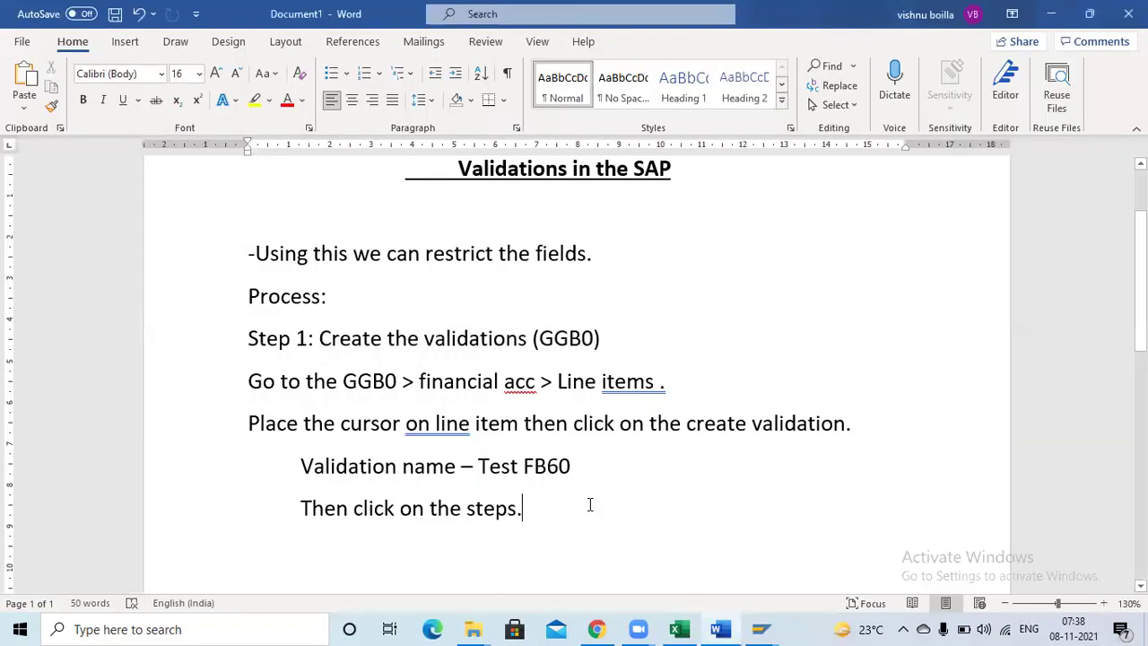
{"action": "key", "text": "Return"}
{"action": "key", "text": "Return"}
{"action": "type", "text": "P"}
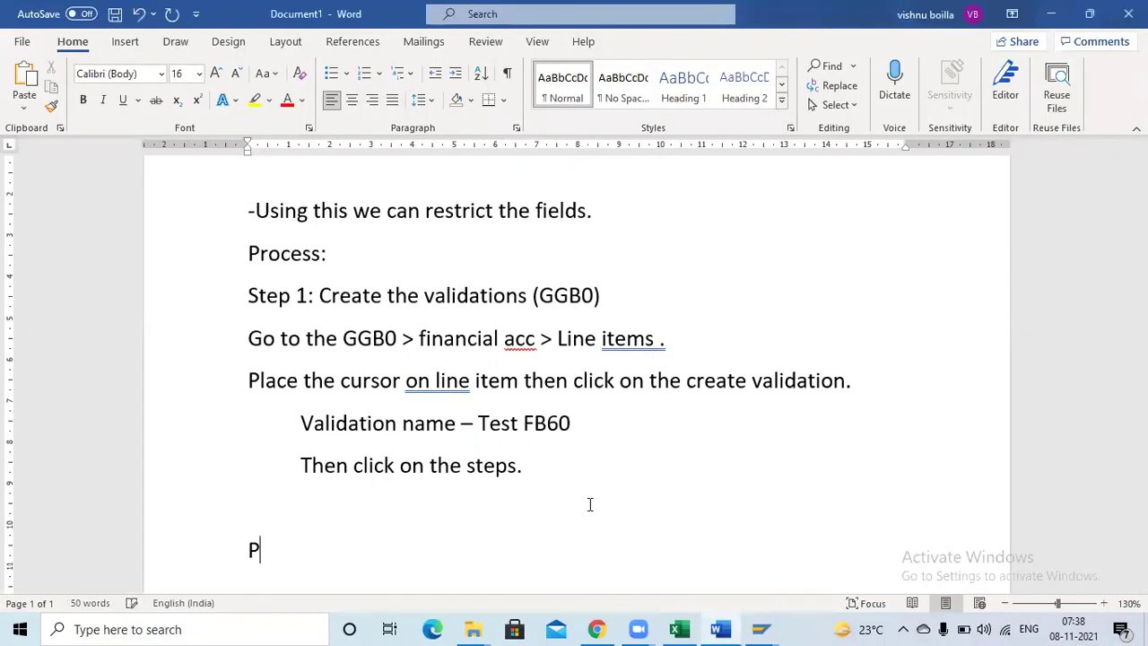
{"action": "type", "text": "rerequisites"}
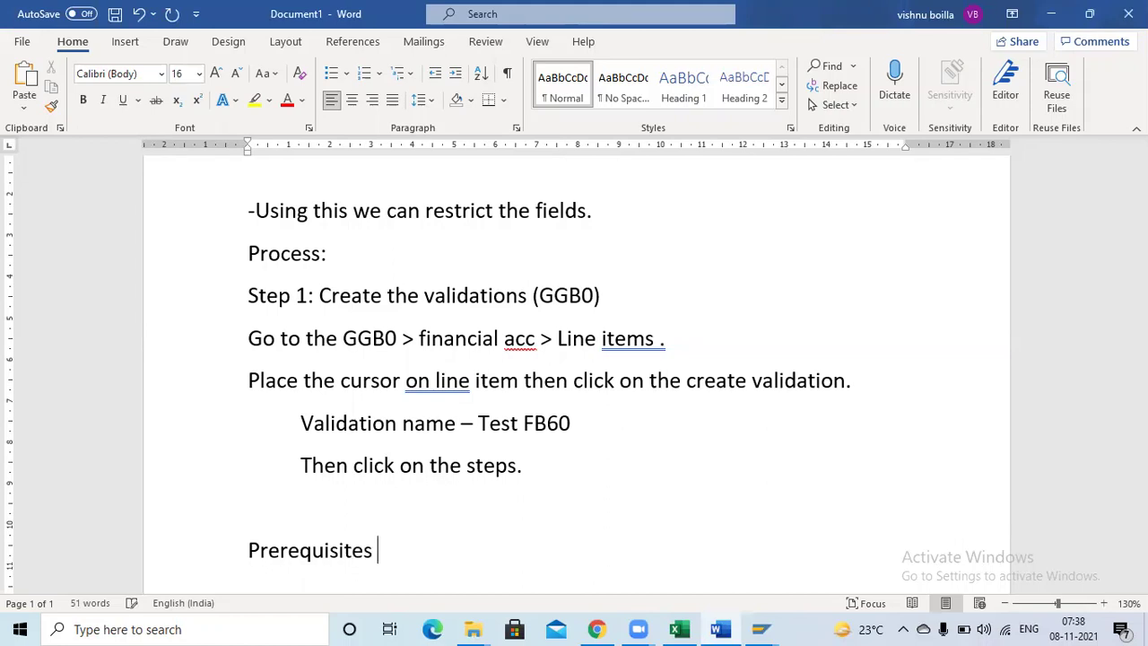
{"action": "type", "text": " :"}
{"action": "key", "text": "Return"}
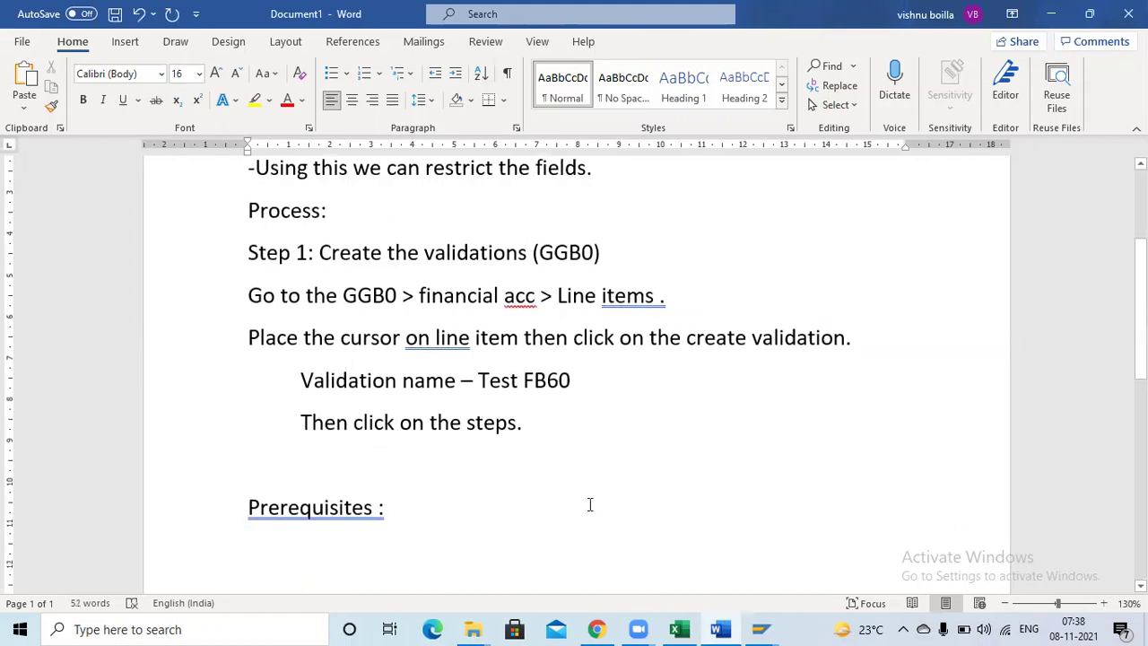
Under Prerequisites, write "System will check the combination of the data." and the example line "Ex : Company code and GL".
{"action": "type", "text": "System wi"}
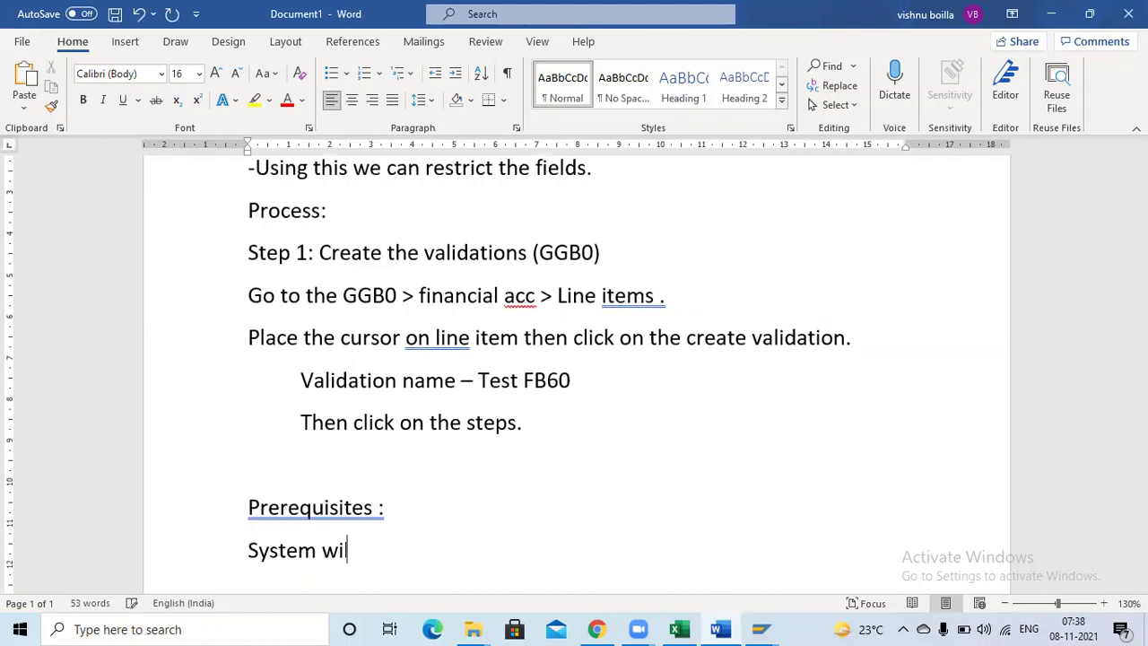
{"action": "type", "text": "ll check the "}
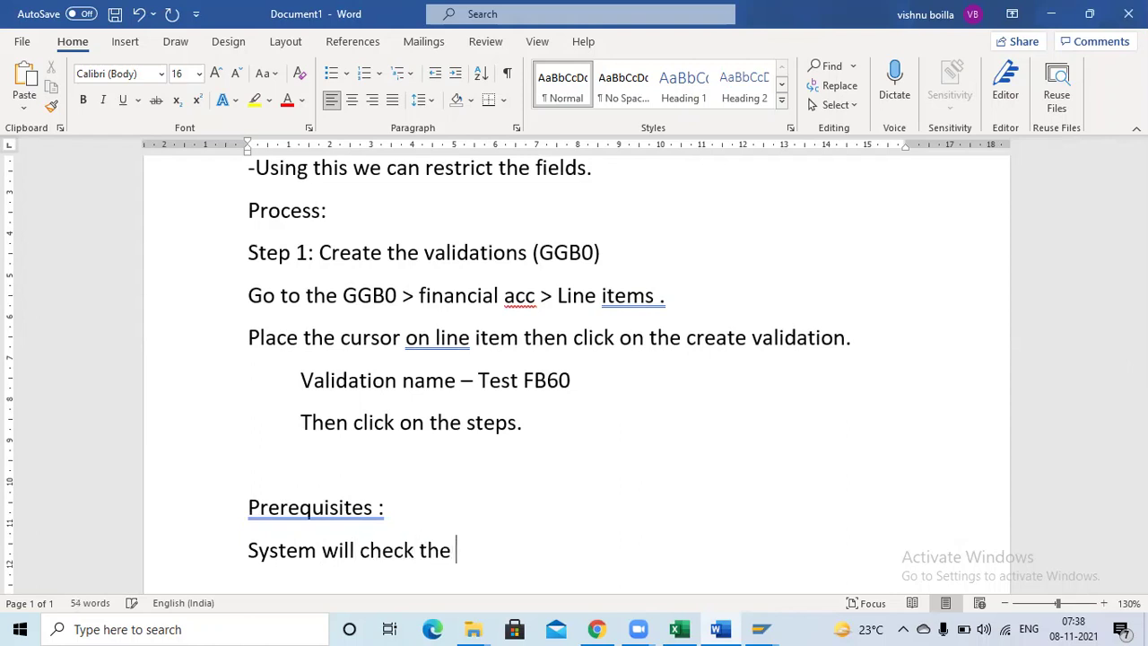
{"action": "type", "text": "combination"}
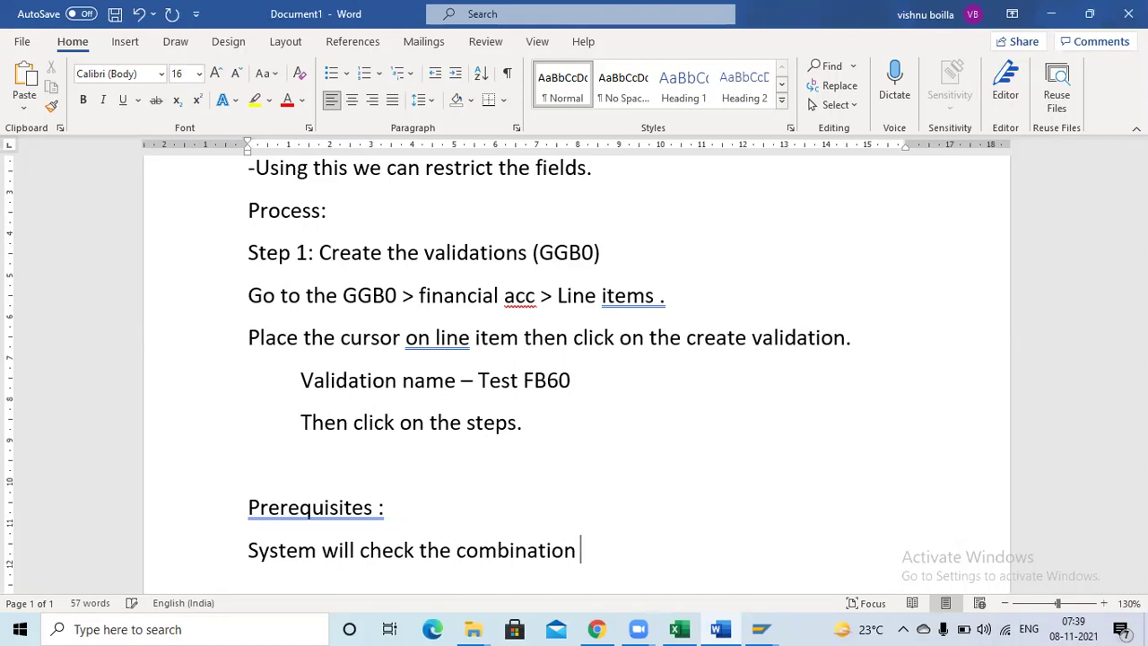
{"action": "type", "text": " of the data."}
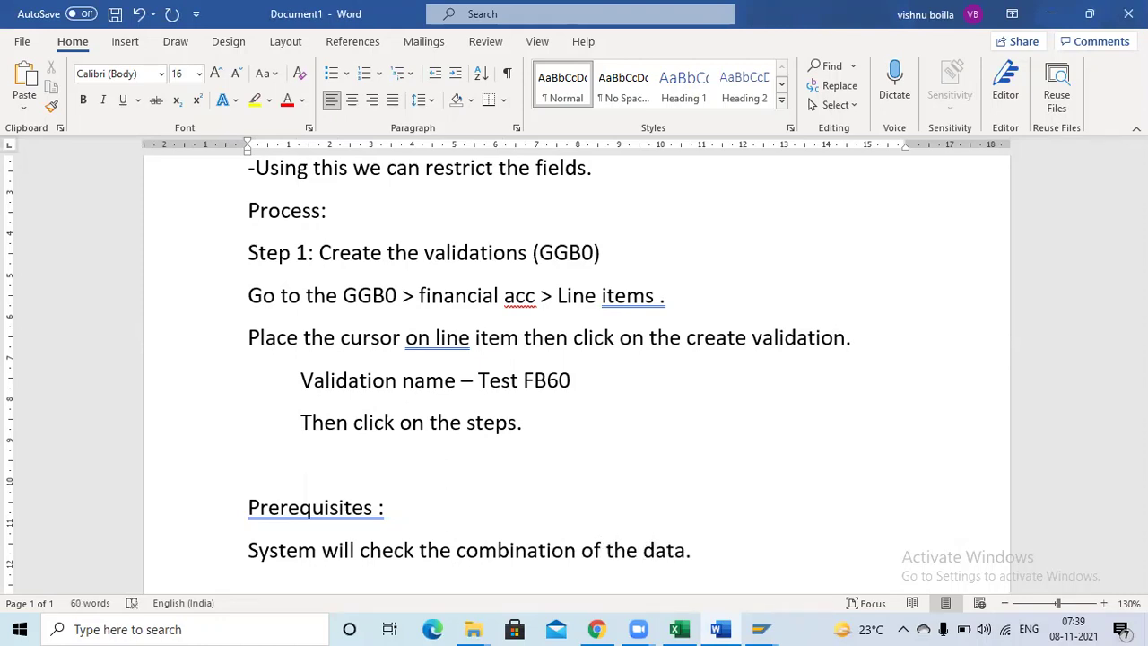
{"action": "key", "text": "Return"}
{"action": "type", "text": "Ex"}
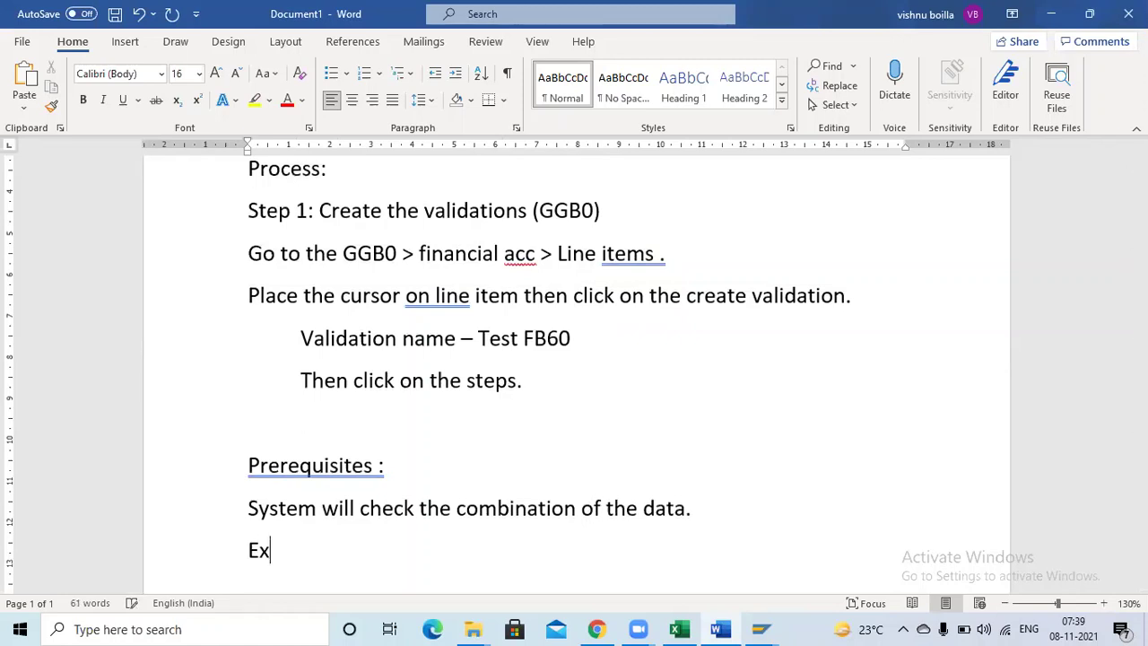
{"action": "type", "text": " : Company code"}
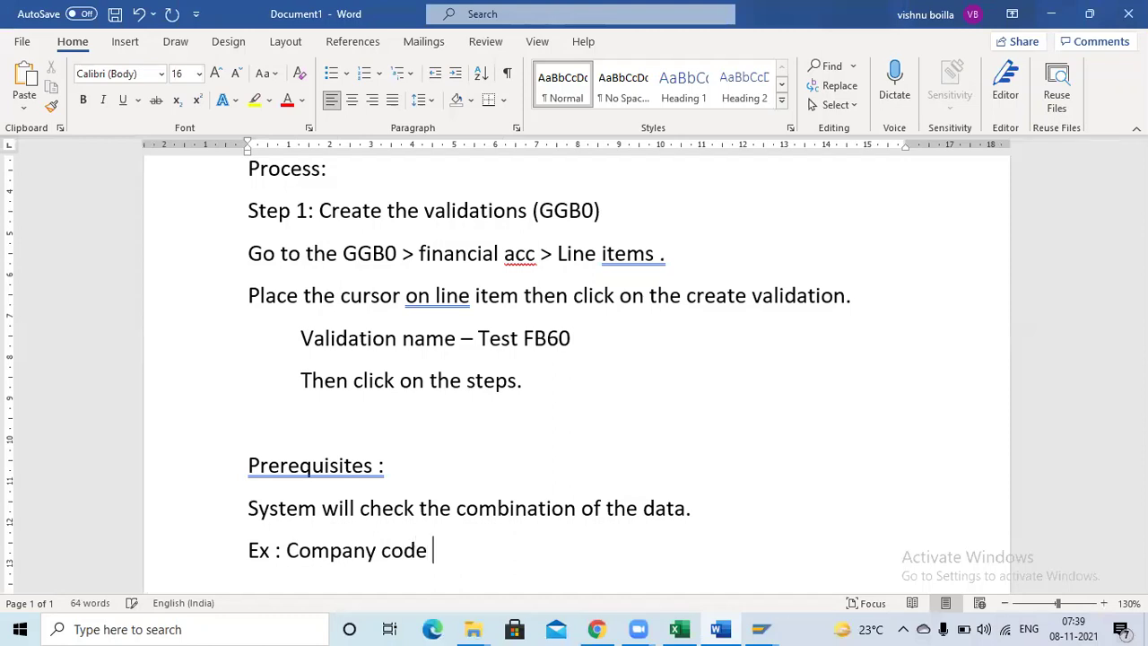
{"action": "type", "text": " and GL"}
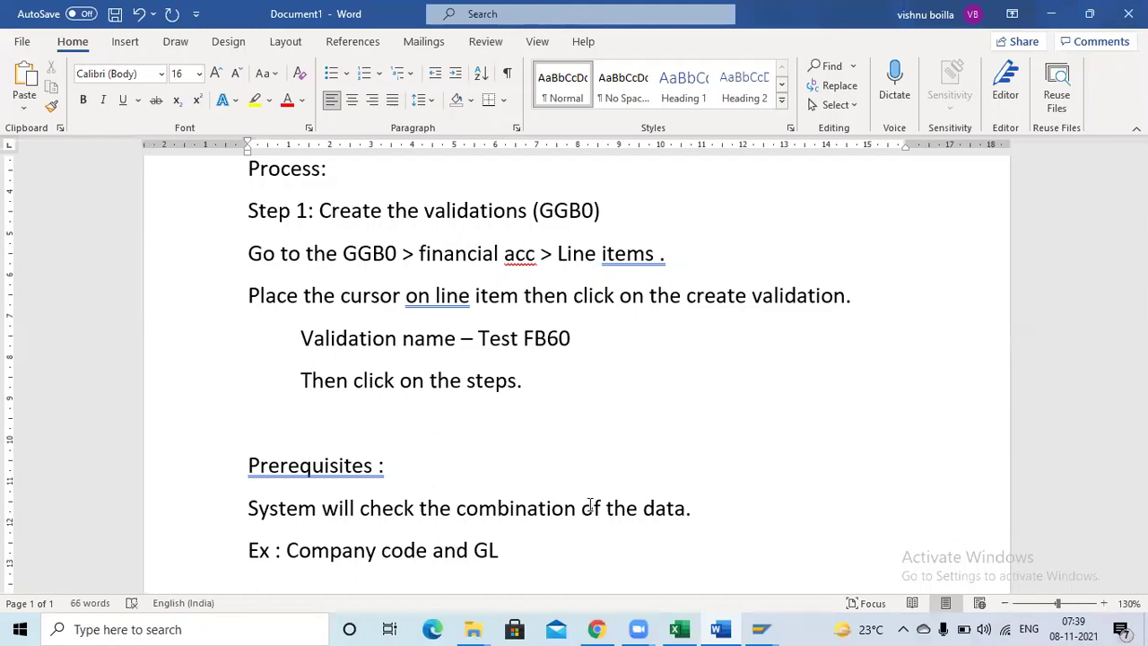
Add a "Check :" heading after a blank line, followed by a sentence saying the system will check the condition value.
{"action": "key", "text": "Return"}
{"action": "key", "text": "Return"}
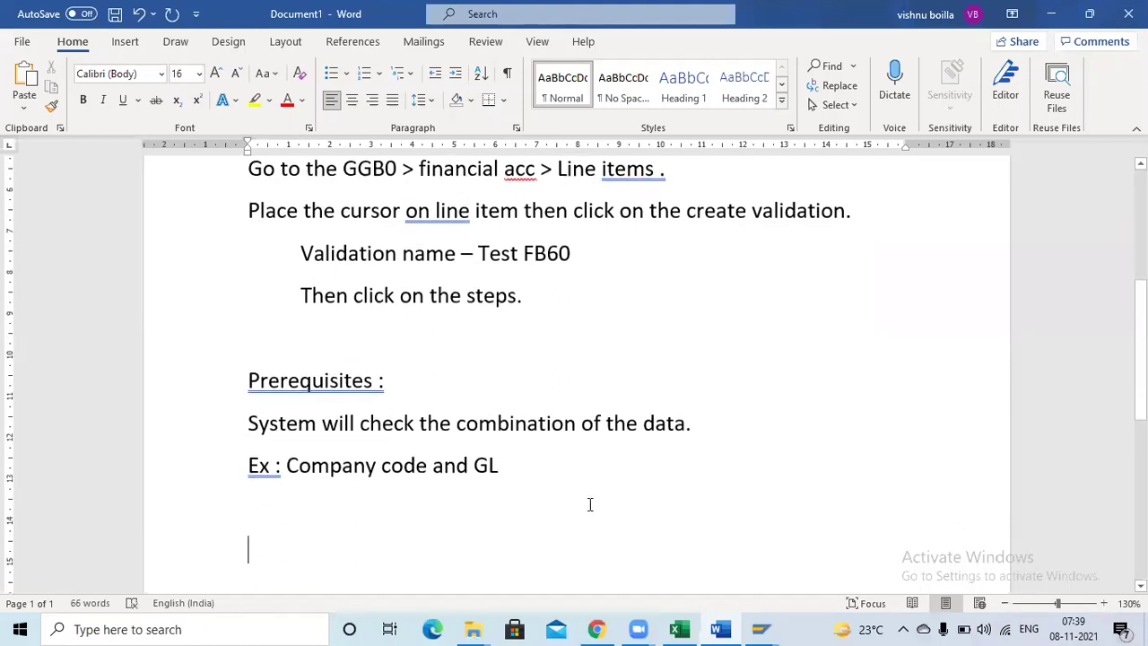
{"action": "type", "text": "Check "}
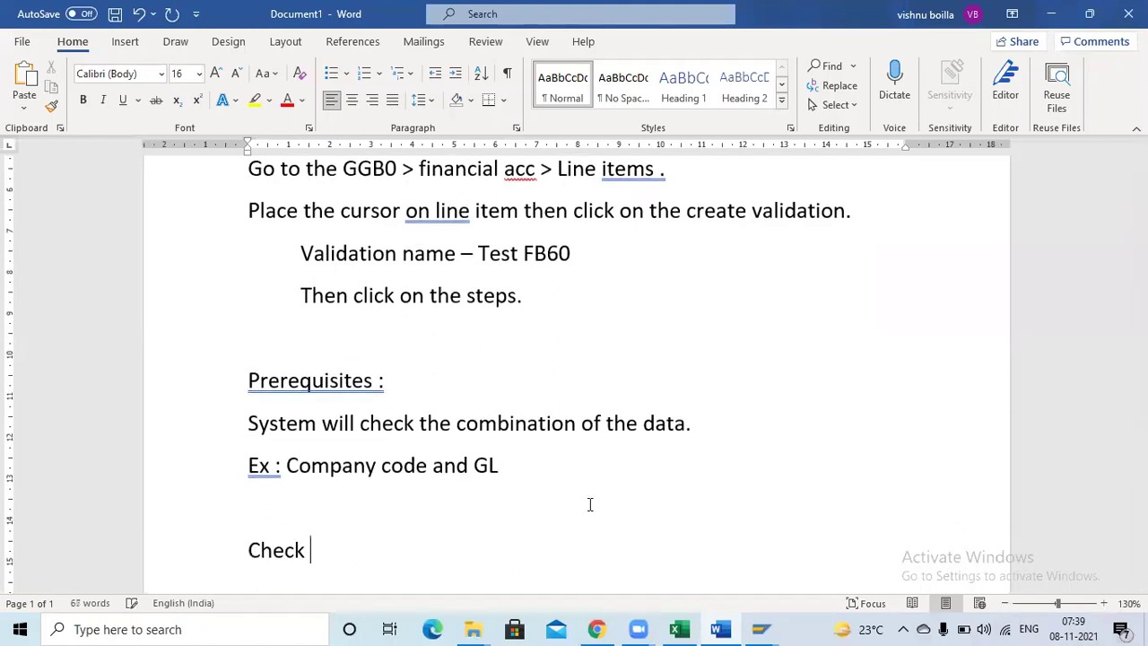
{"action": "type", "text": ":"}
{"action": "key", "text": "Return"}
{"action": "type", "text": "Sys"}
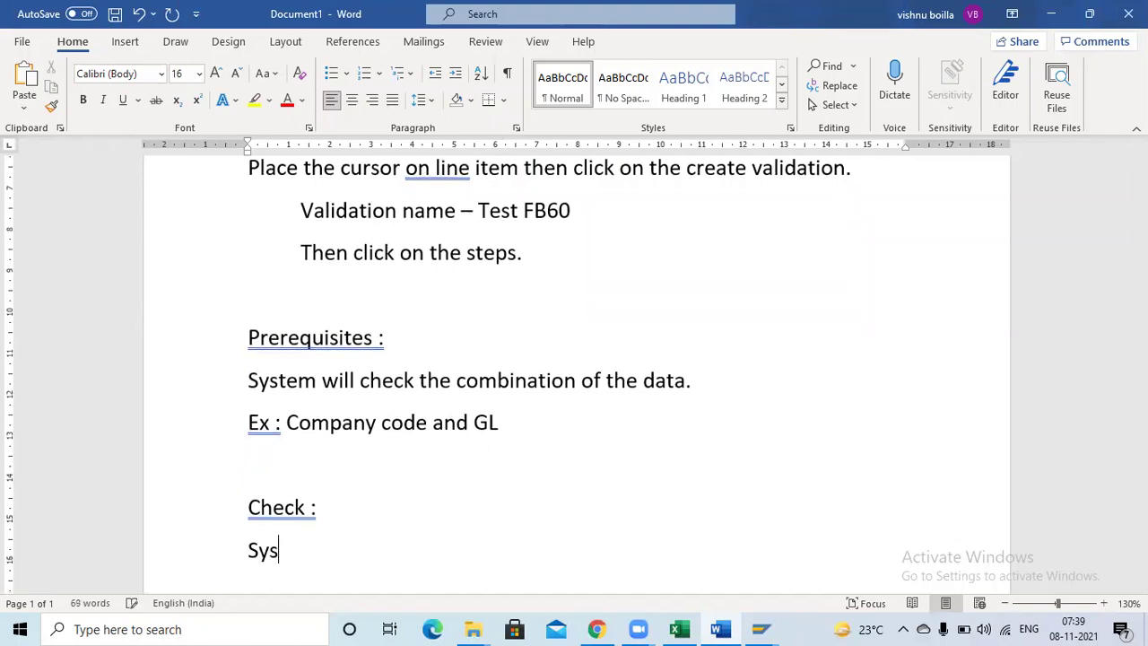
{"action": "type", "text": "tem will check the "}
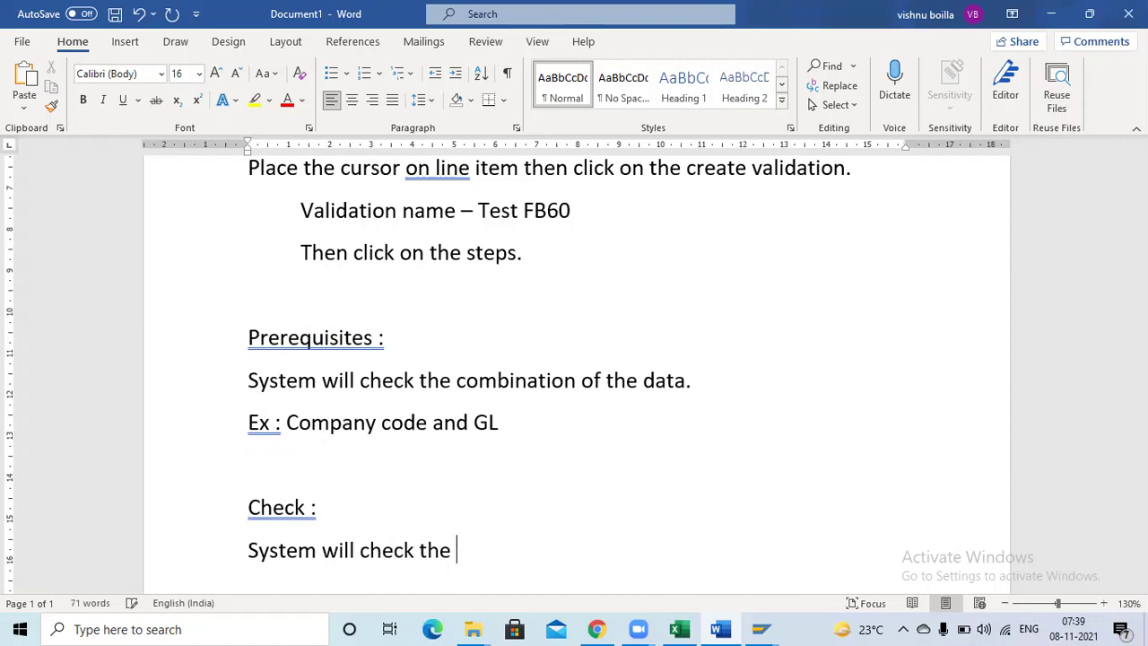
{"action": "type", "text": "condition"}
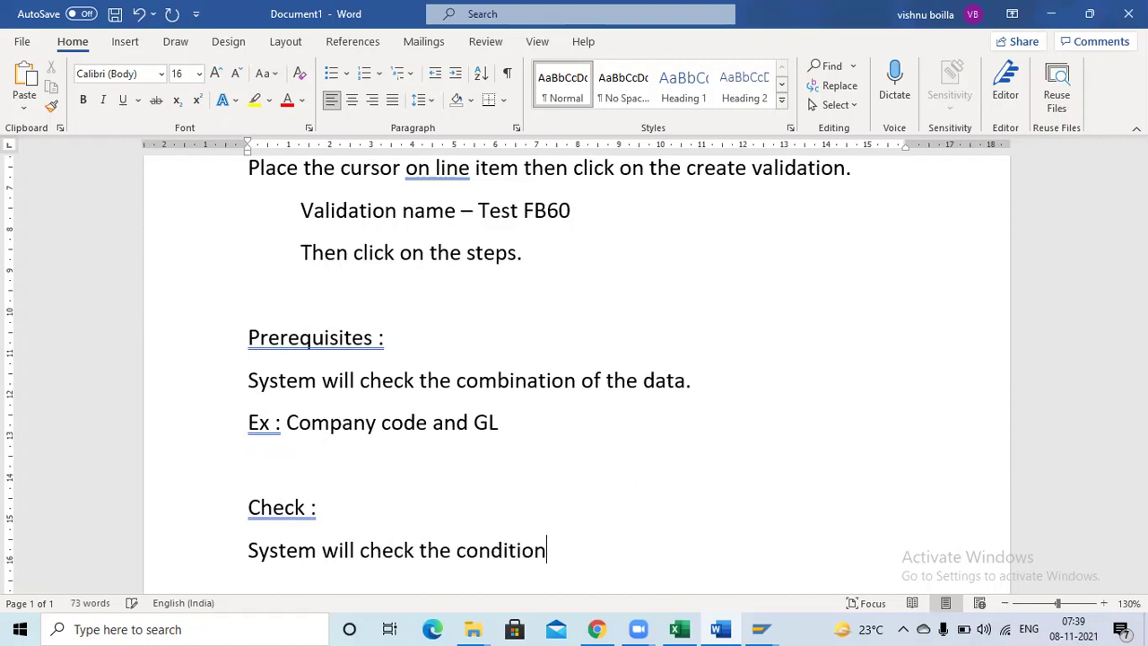
{"action": "type", "text": "value"}
{"action": "type", "text": "."}
Add the example line "Ex : Amount" under Check and separate "condition value" into two words in the sentence above.
{"action": "key", "text": "Return"}
{"action": "type", "text": "Ex "}
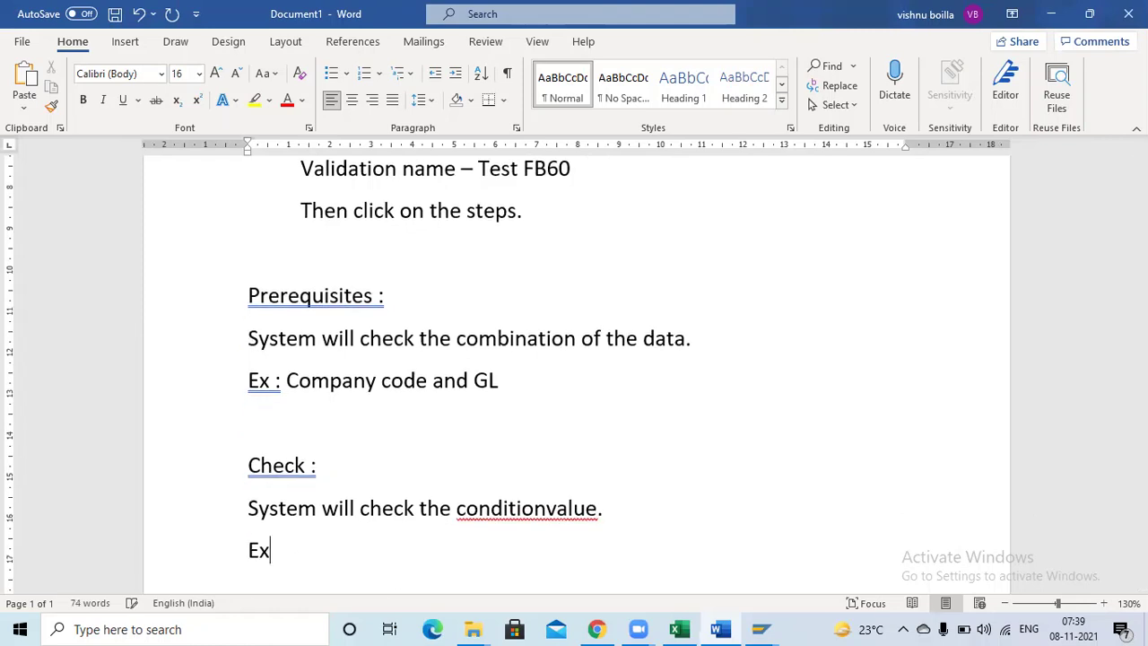
{"action": "type", "text": ": Amount"}
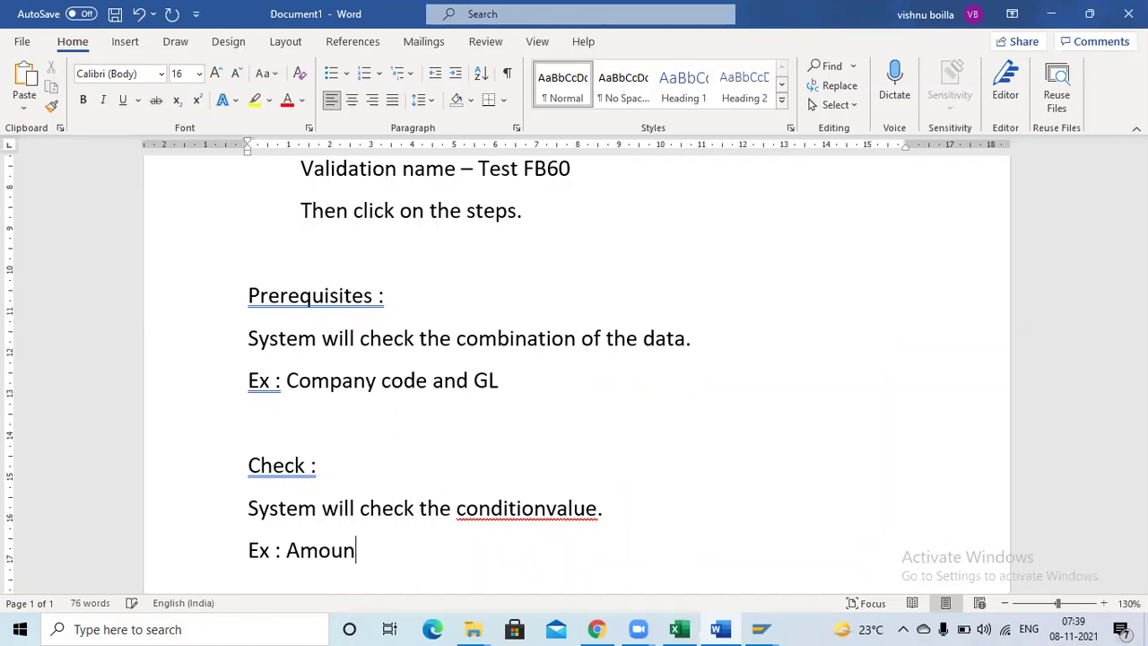
{"action": "left_click", "coordinate": [547, 508]}
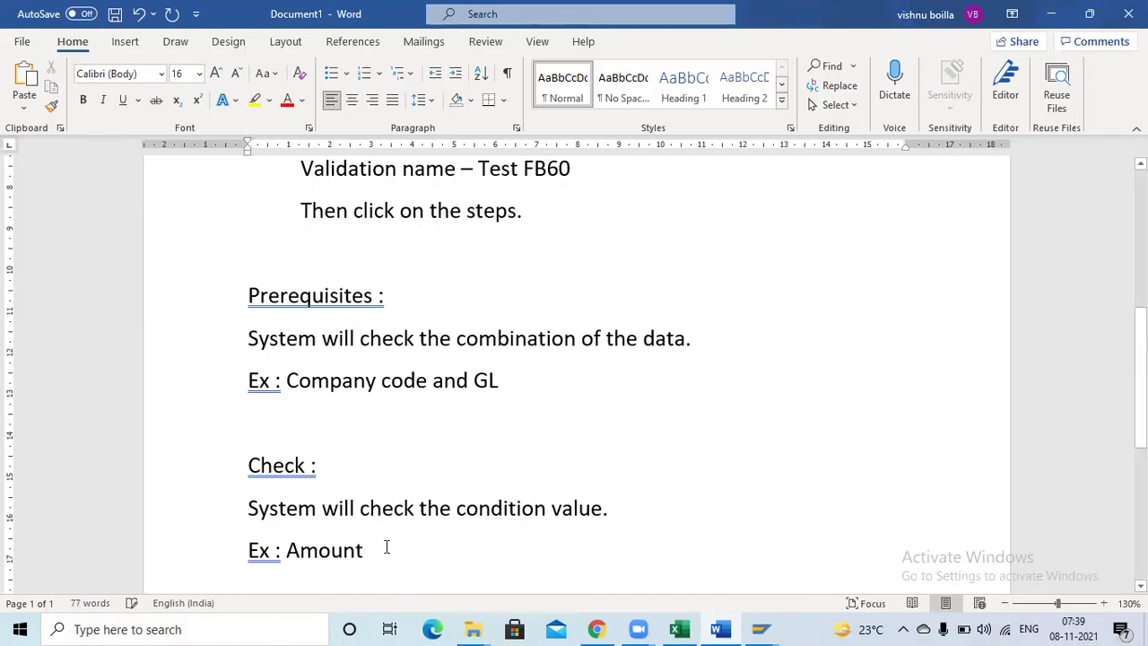
Add a "Message:" heading below the Check section with the line "System will display the error message.".
{"action": "scroll", "coordinate": [387, 547], "scroll_direction": "down", "scroll_amount": 2}
{"action": "key", "text": "Return"}
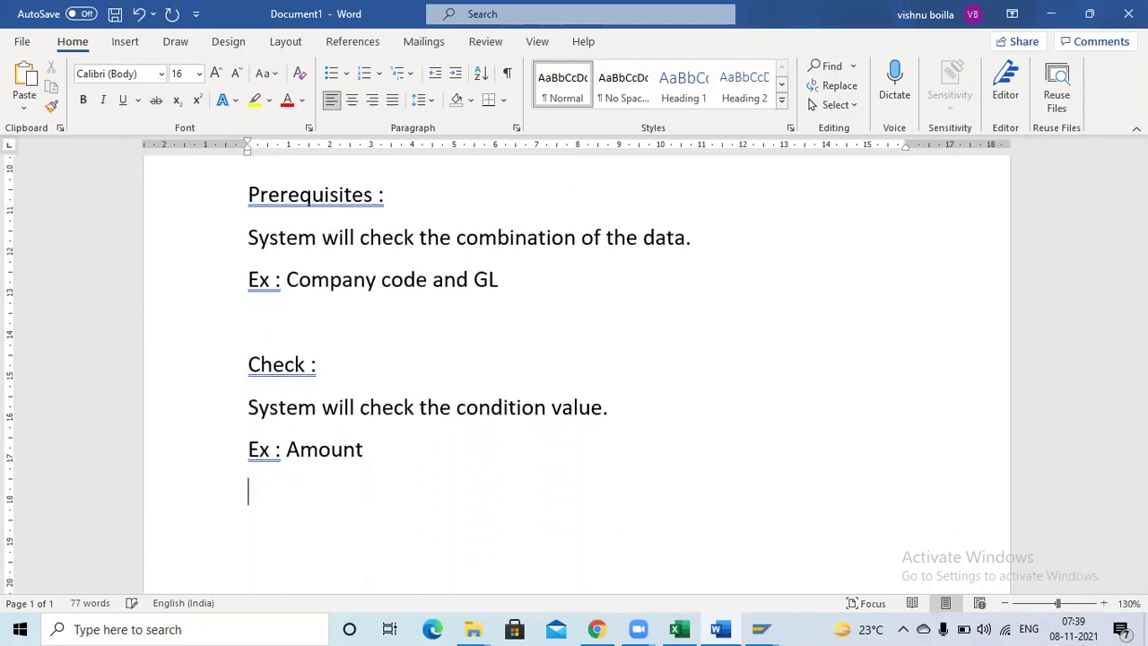
{"action": "type", "text": "Message:"}
{"action": "key", "text": "Return"}
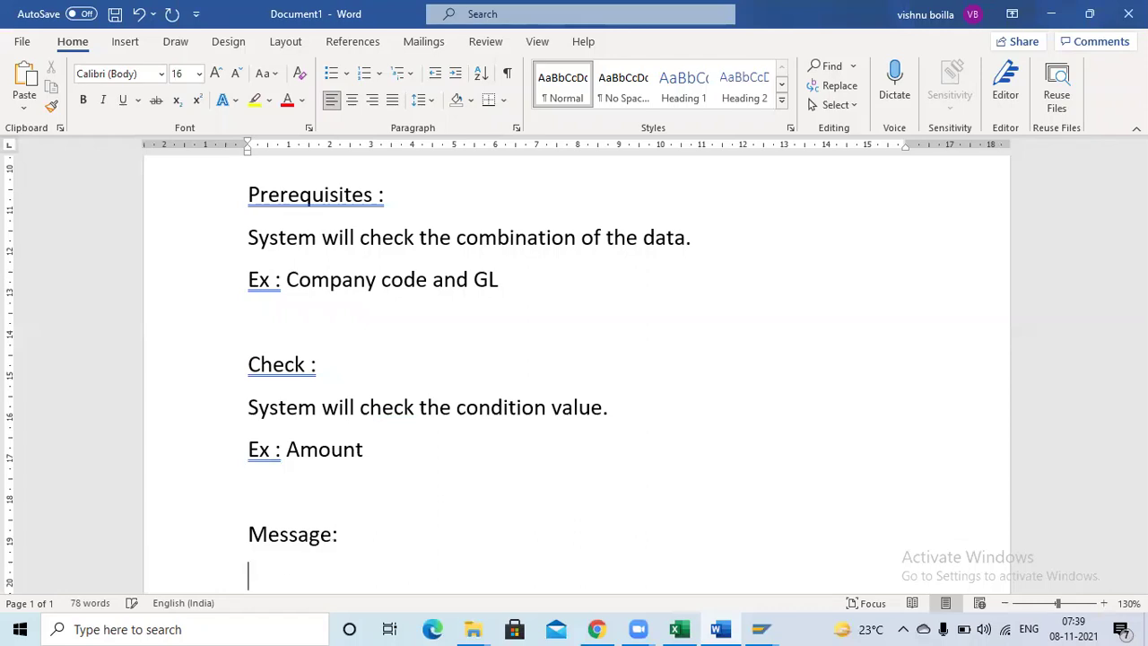
{"action": "type", "text": "System will dis"}
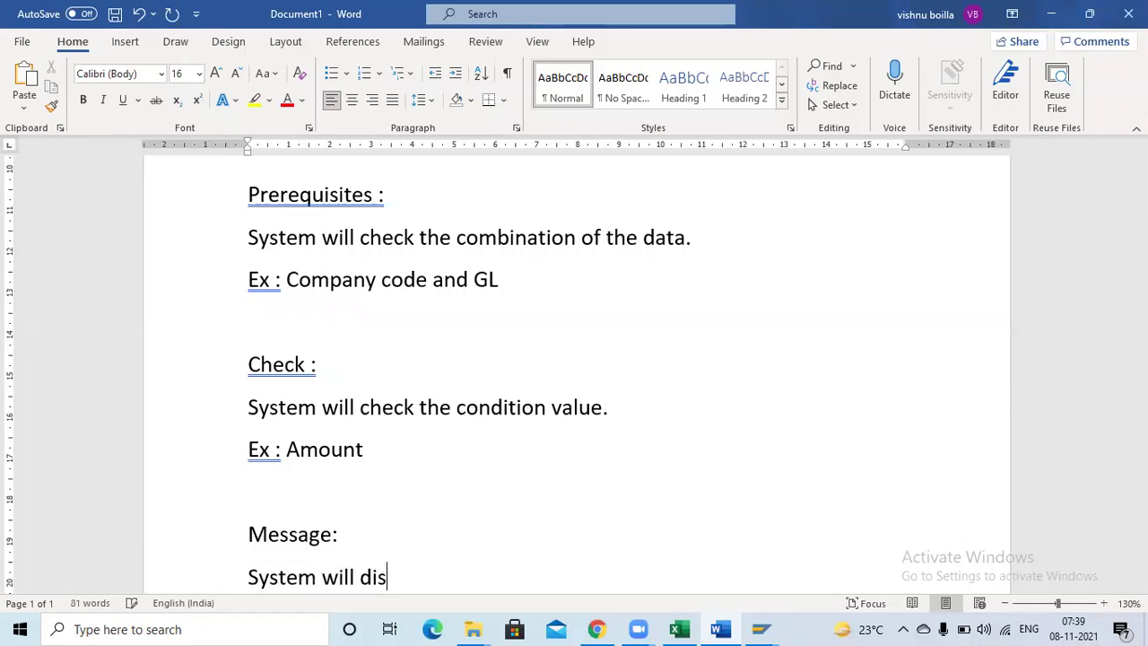
{"action": "type", "text": "play the err"}
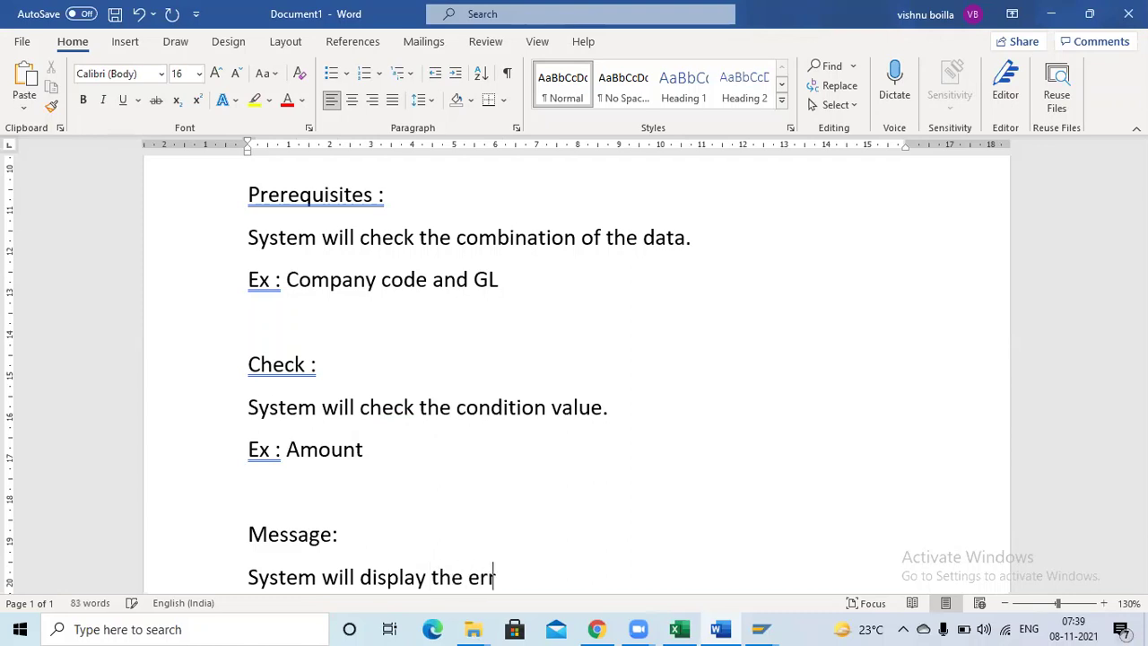
{"action": "type", "text": "or message."}
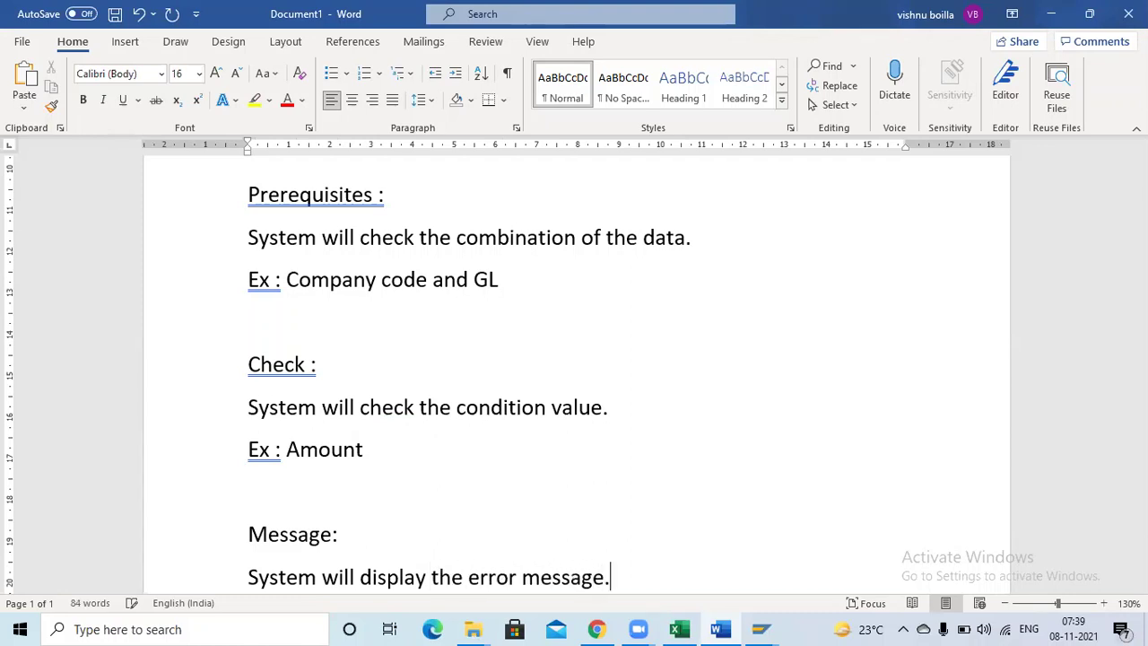
Add the example line "Ex: Amount above 15000 not allowed." under the Message section.
{"action": "key", "text": "Return"}
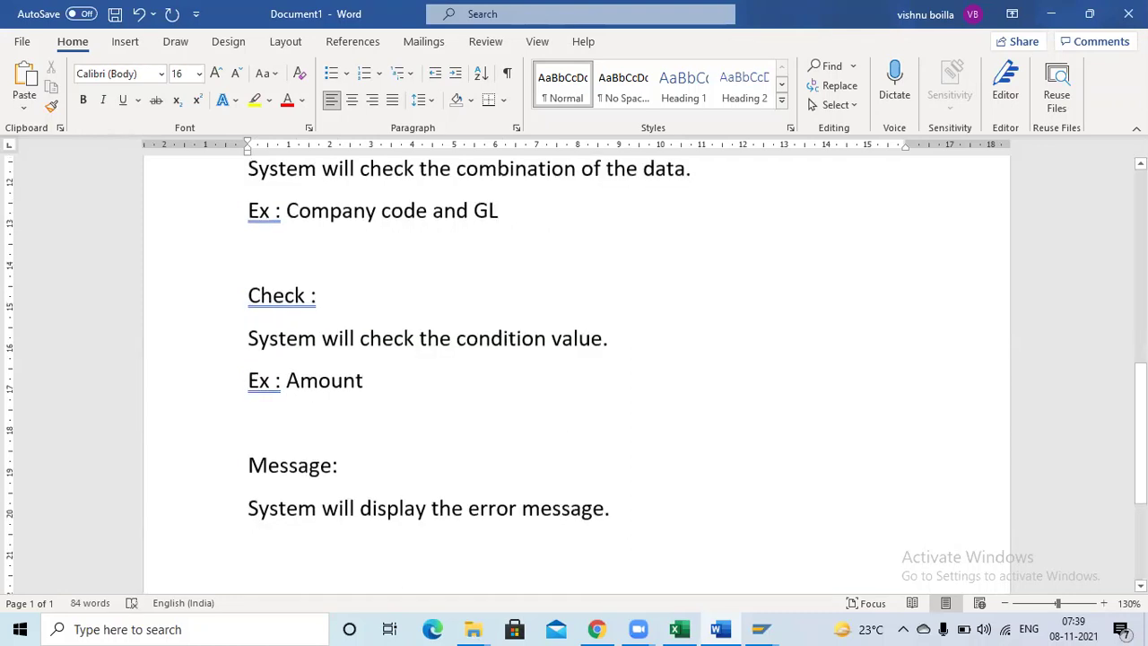
{"action": "type", "text": "Ex;"}
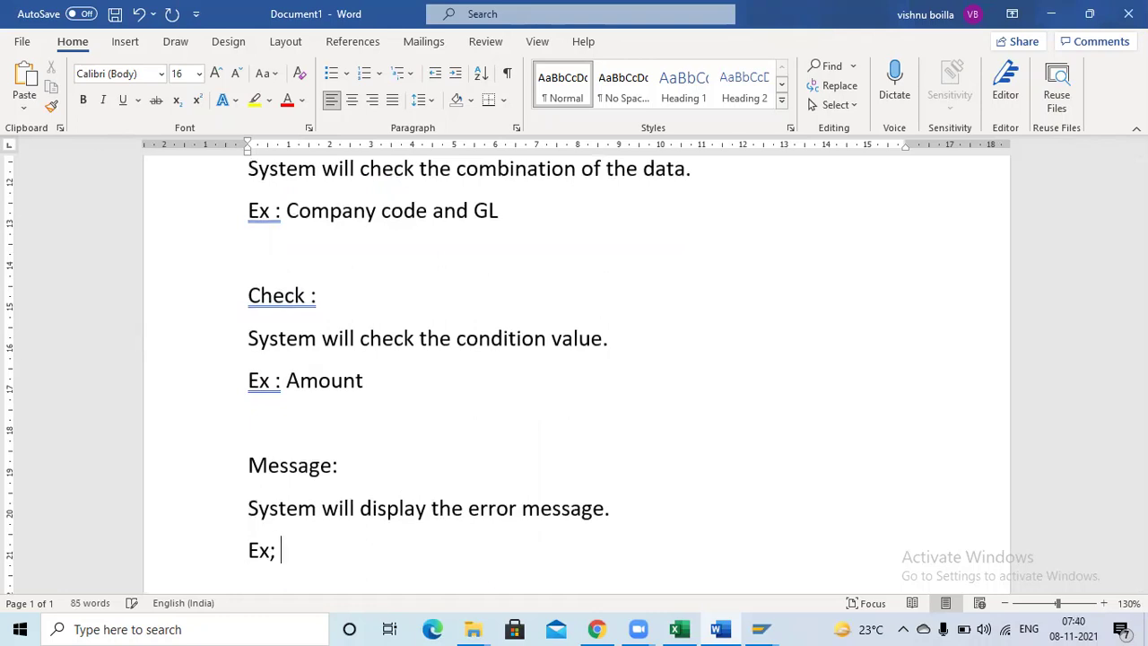
{"action": "key", "text": "BackSpace"}
{"action": "key", "text": "BackSpace"}
{"action": "type", "text": ": Amount ab"}
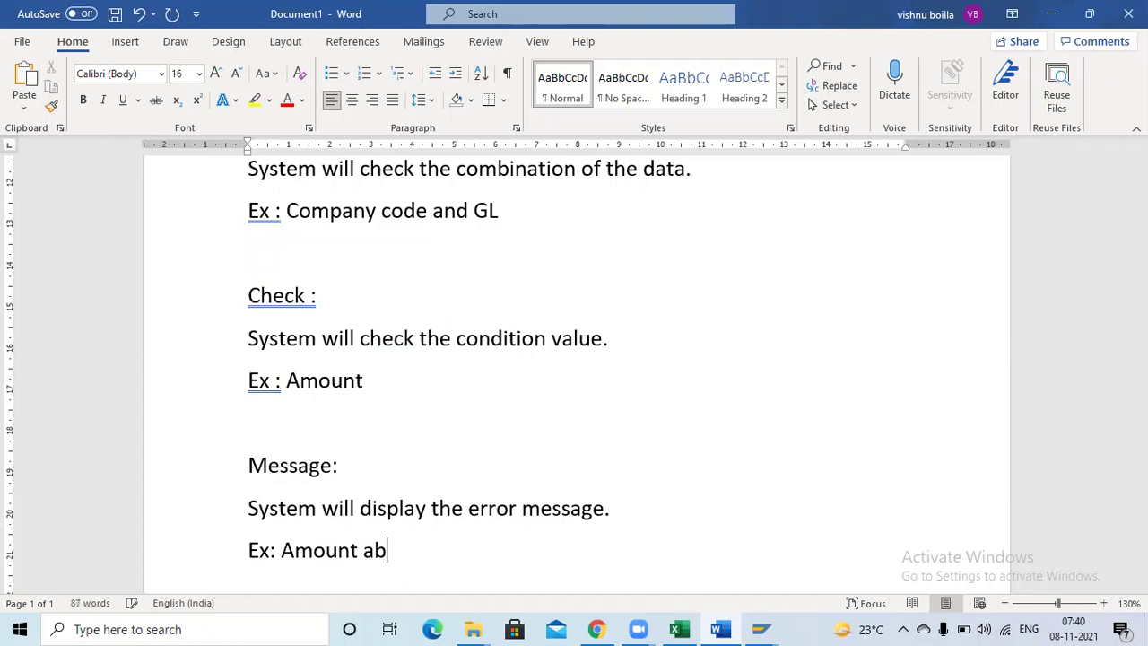
{"action": "type", "text": "ove 15000 not a"}
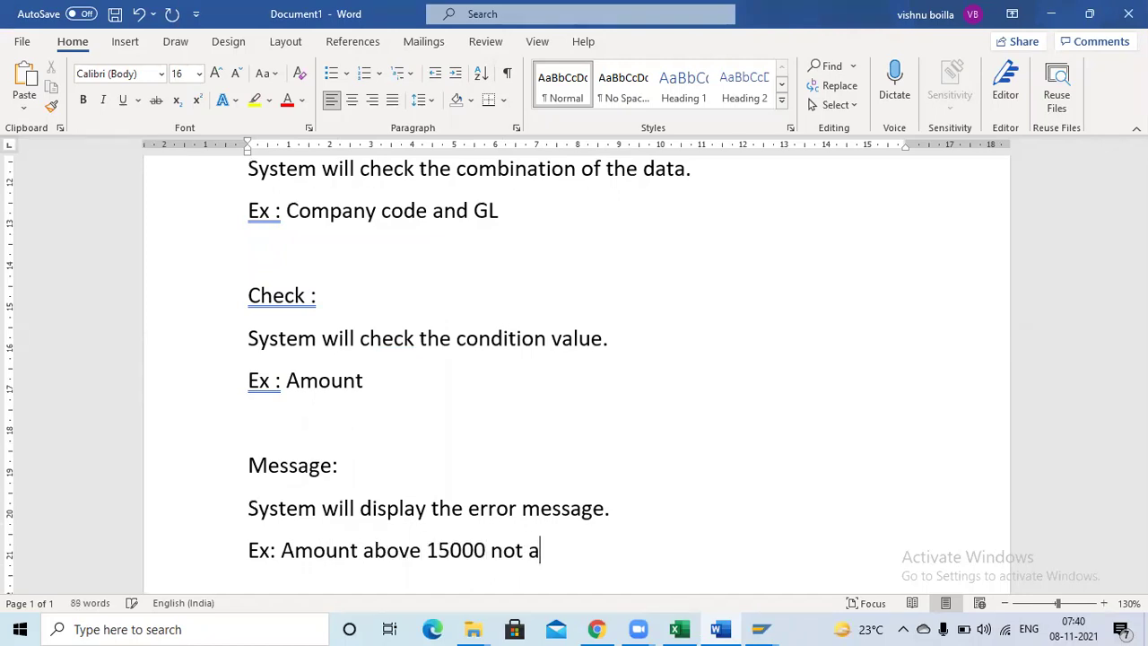
{"action": "type", "text": "llowed."}
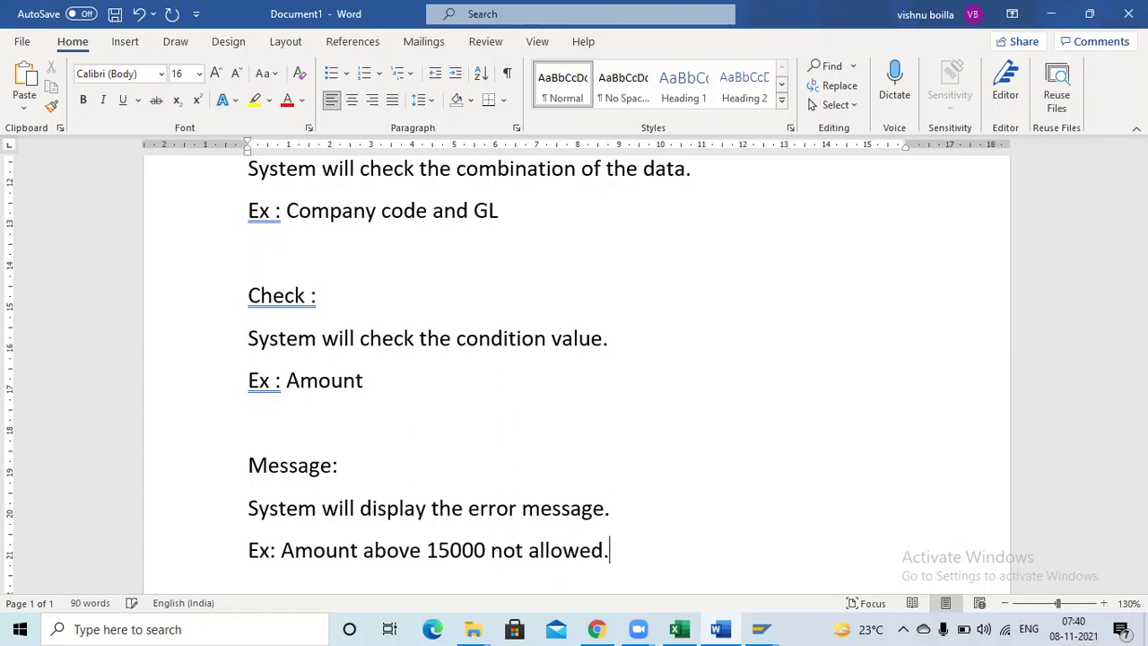
Make the headings Message, Check and Prerequisites bold.
{"action": "double_click", "coordinate": [299, 466]}
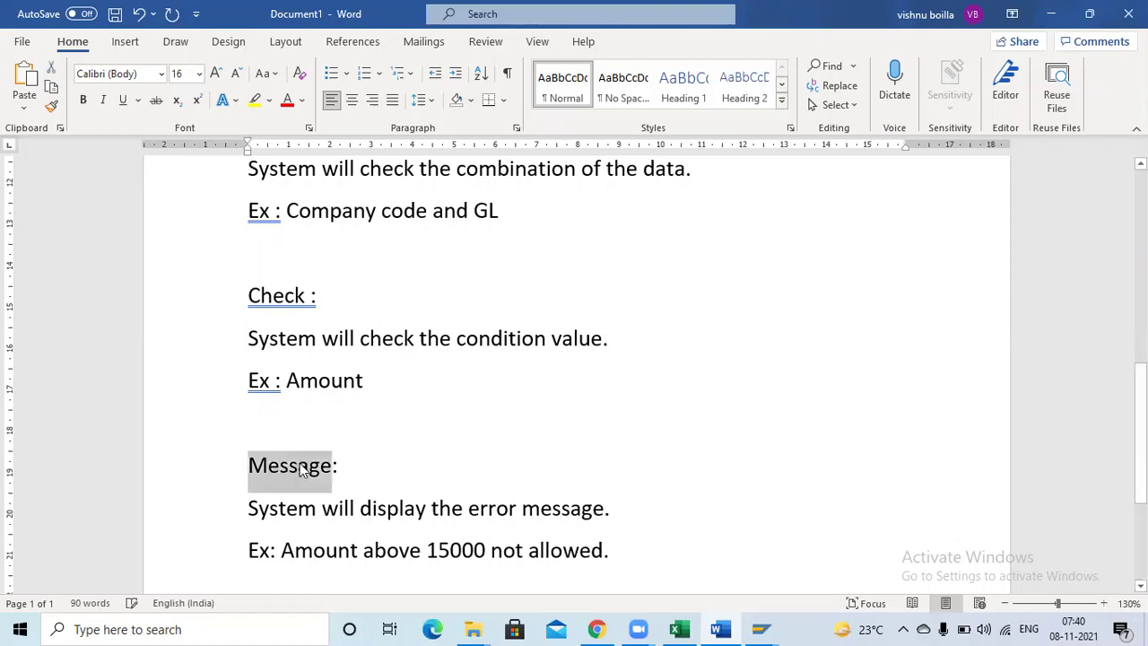
{"action": "key", "text": "ctrl+b"}
{"action": "double_click", "coordinate": [277, 297]}
{"action": "key", "text": "ctrl+b"}
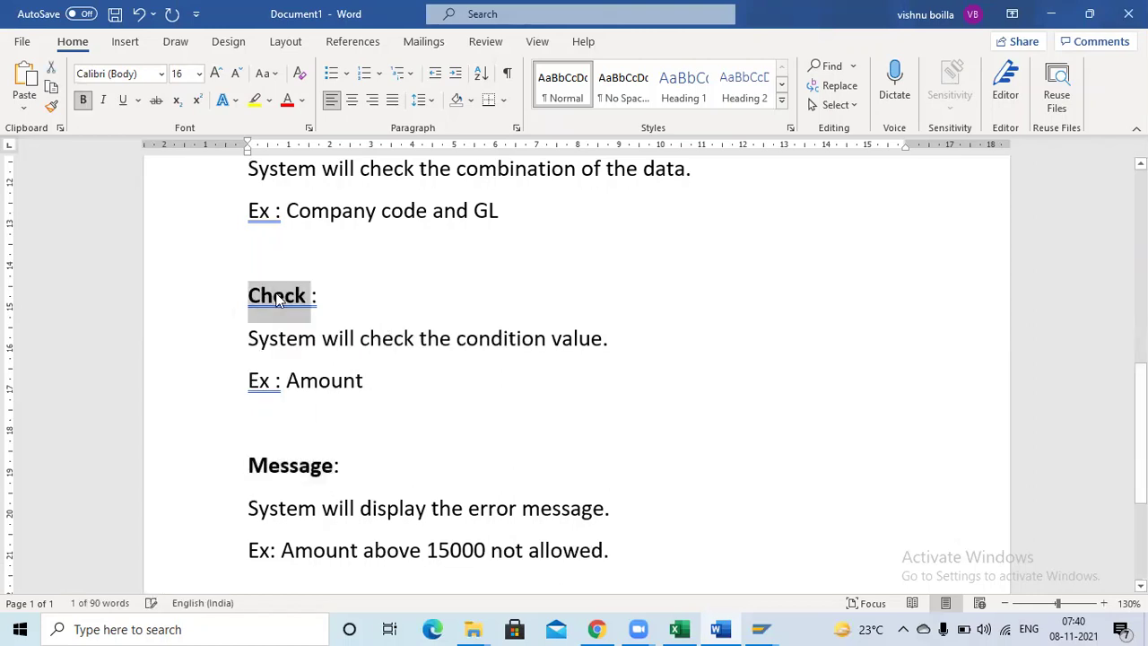
{"action": "scroll", "coordinate": [278, 300], "scroll_direction": "up", "scroll_amount": 5}
{"action": "double_click", "coordinate": [289, 329]}
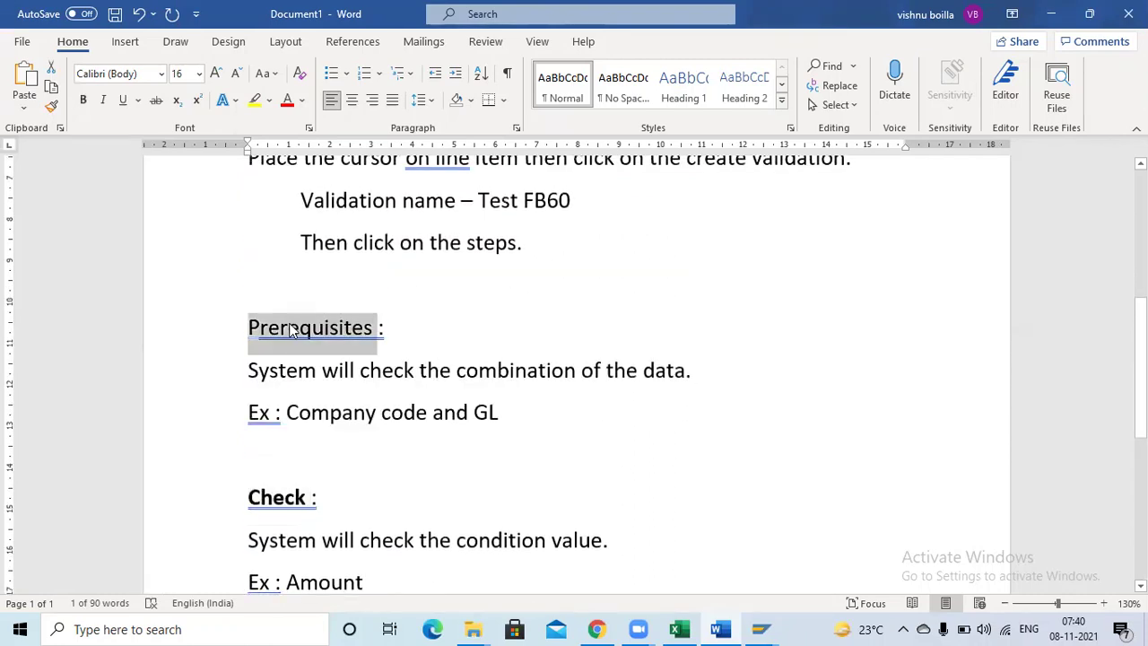
{"action": "key", "text": "ctrl+b"}
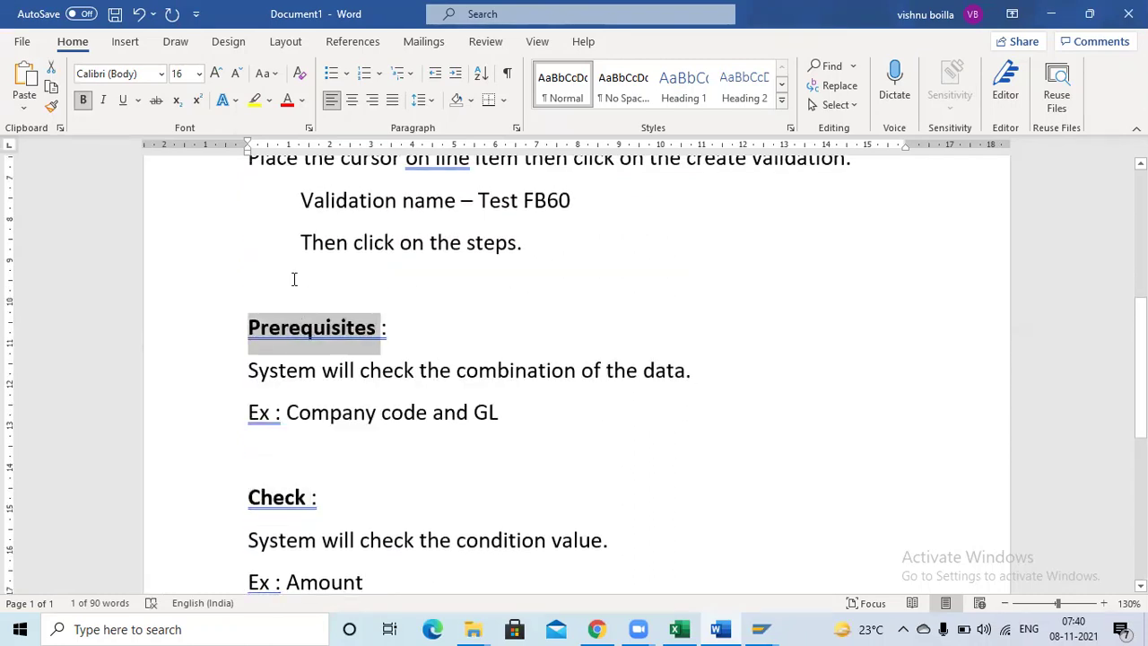
{"action": "left_click", "coordinate": [293, 279]}
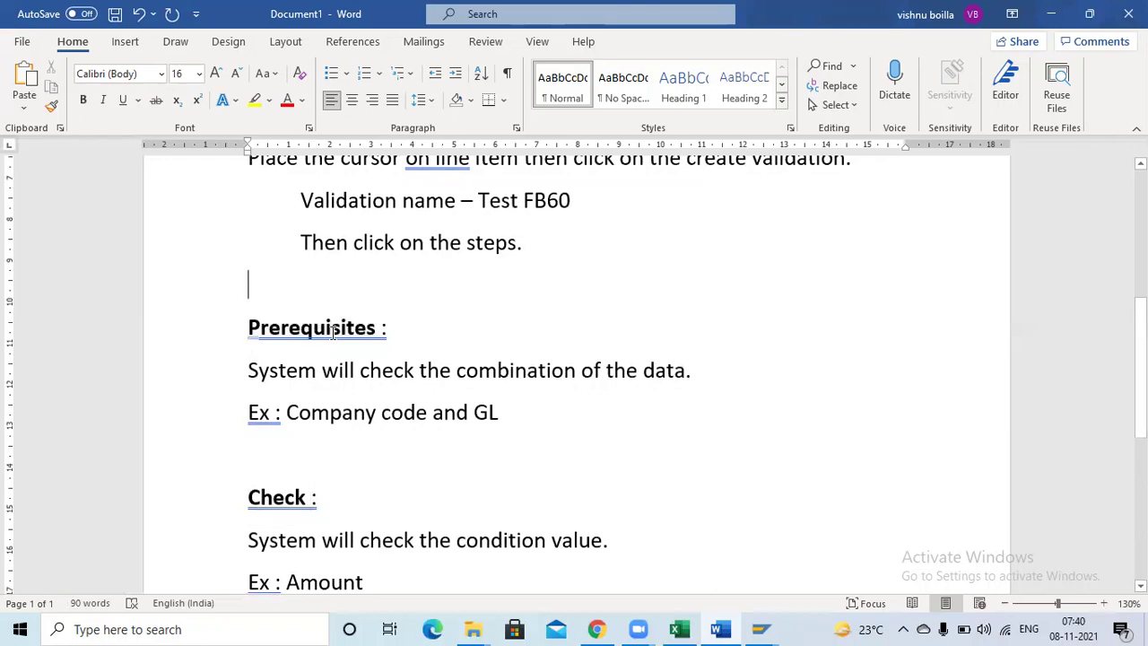
Switch to the SAP Easy Access session and start transaction FB60.
{"action": "key", "text": "alt+Tab"}
{"action": "key", "text": "alt+Tab"}
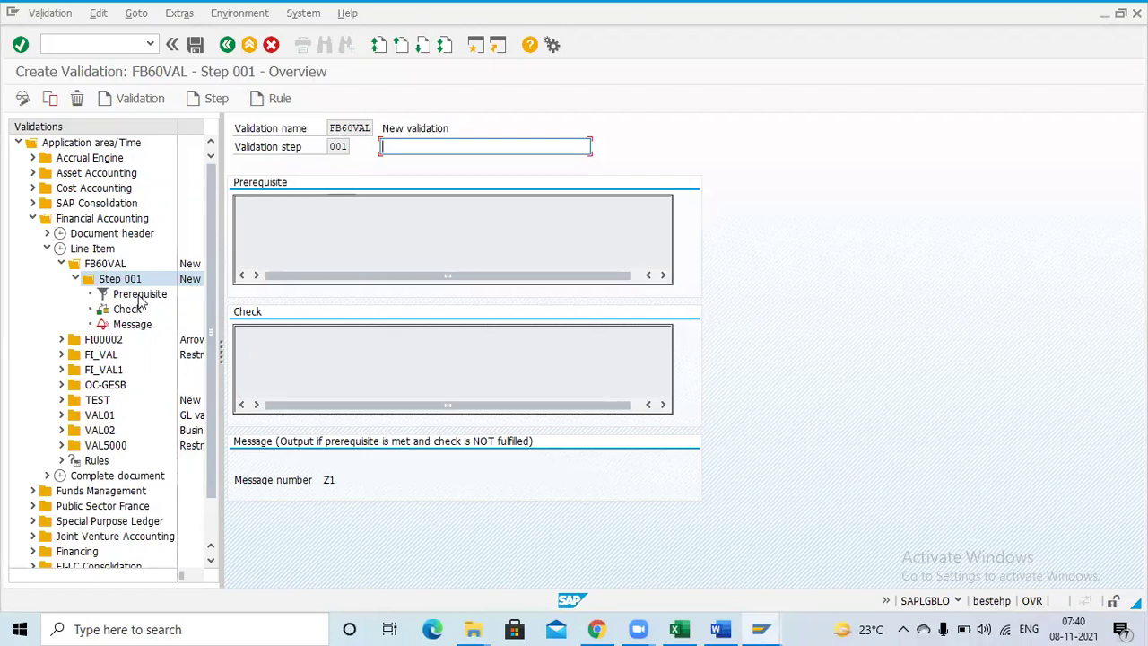
{"action": "key", "text": "alt+Tab"}
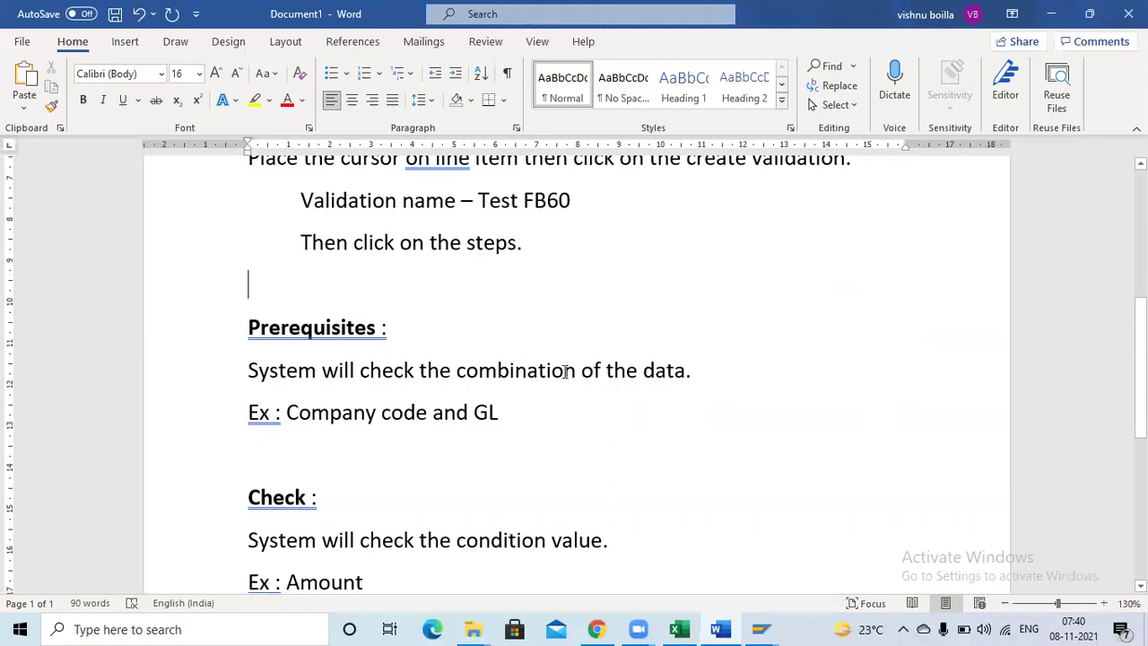
{"action": "left_click_drag", "start_coordinate": [297, 417], "coordinate": [508, 420]}
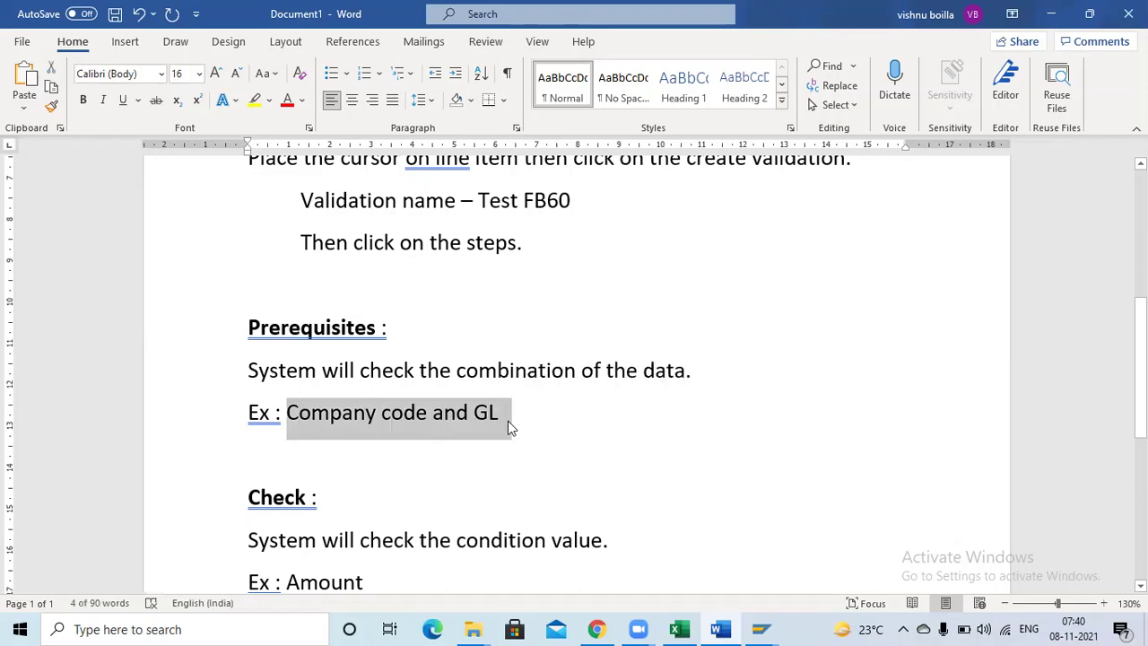
{"action": "key", "text": "alt+Tab"}
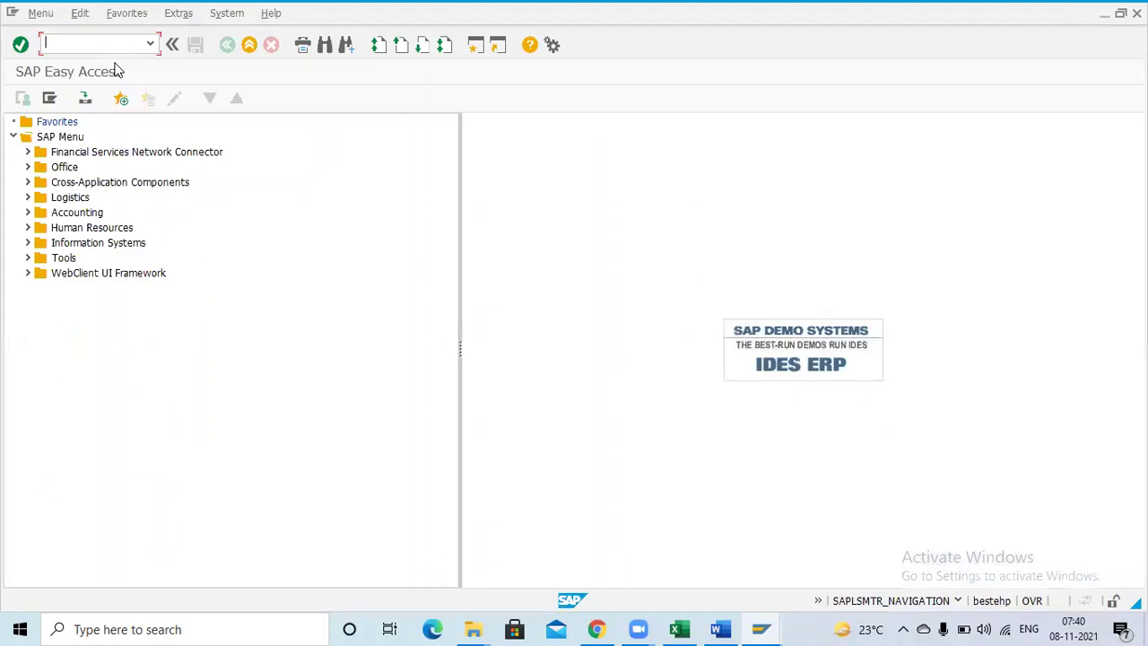
{"action": "type", "text": "/nfb60"}
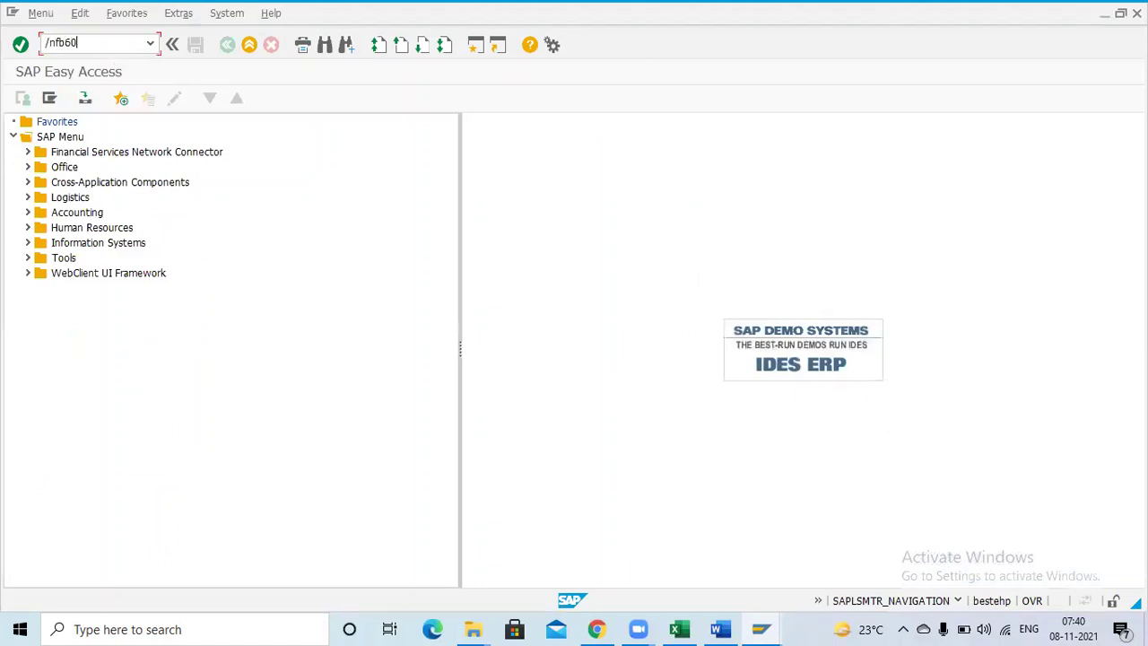
{"action": "key", "text": "Return"}
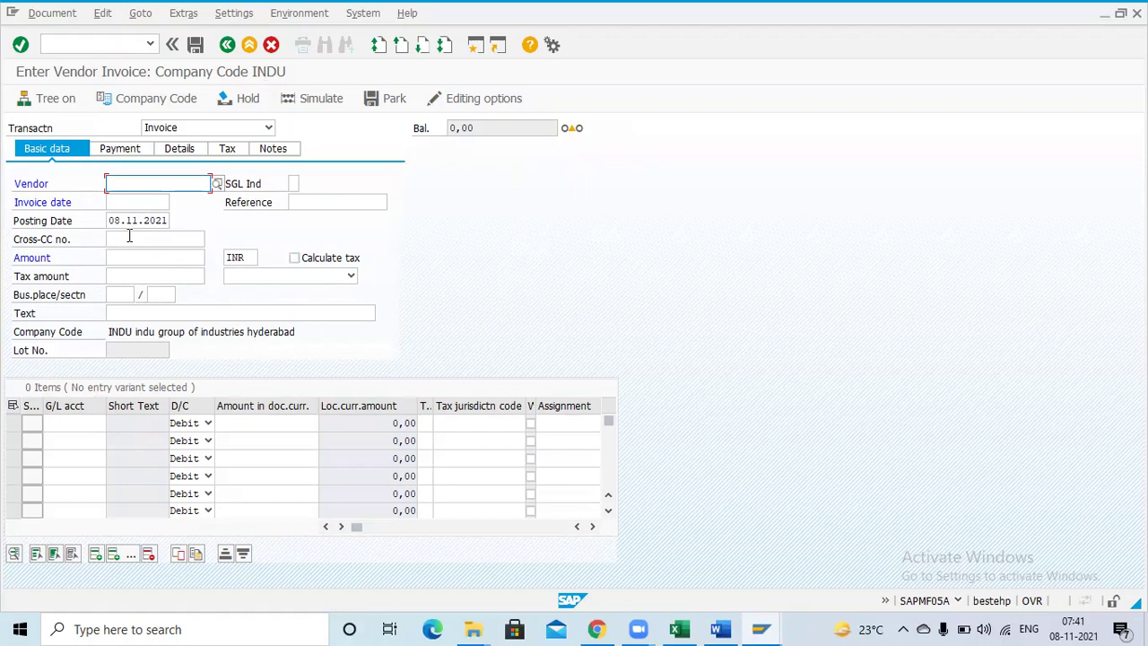
{"action": "left_click", "coordinate": [70, 422]}
{"action": "left_click", "coordinate": [71, 423]}
{"action": "left_click", "coordinate": [73, 440]}
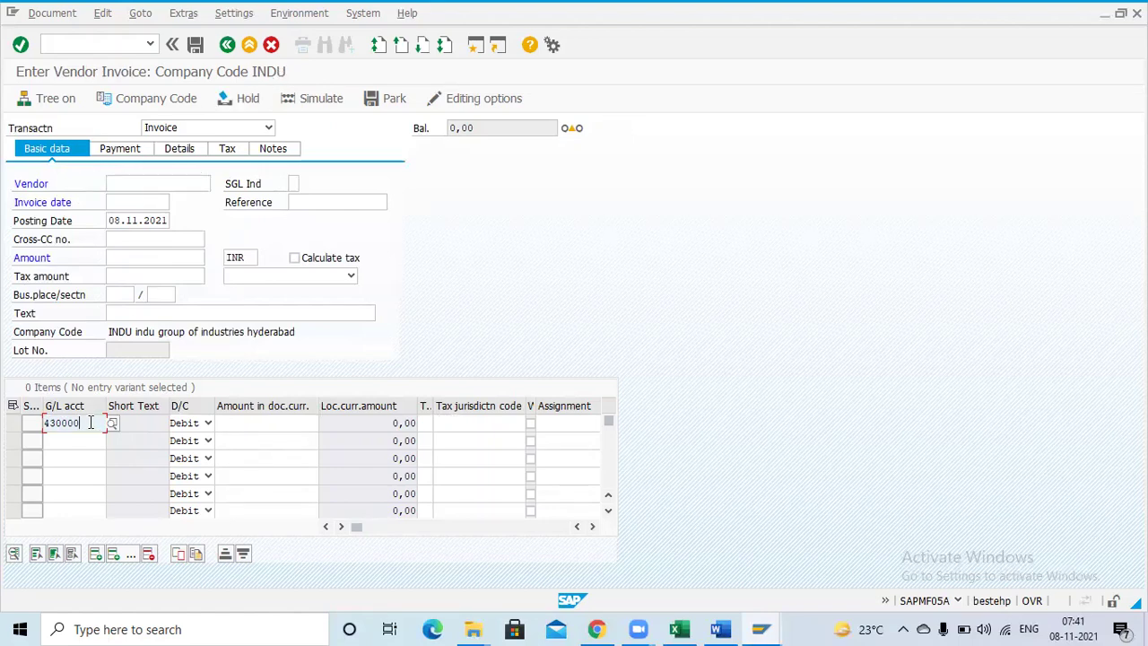
{"action": "key", "text": "BackSpace"}
{"action": "key", "text": "BackSpace"}
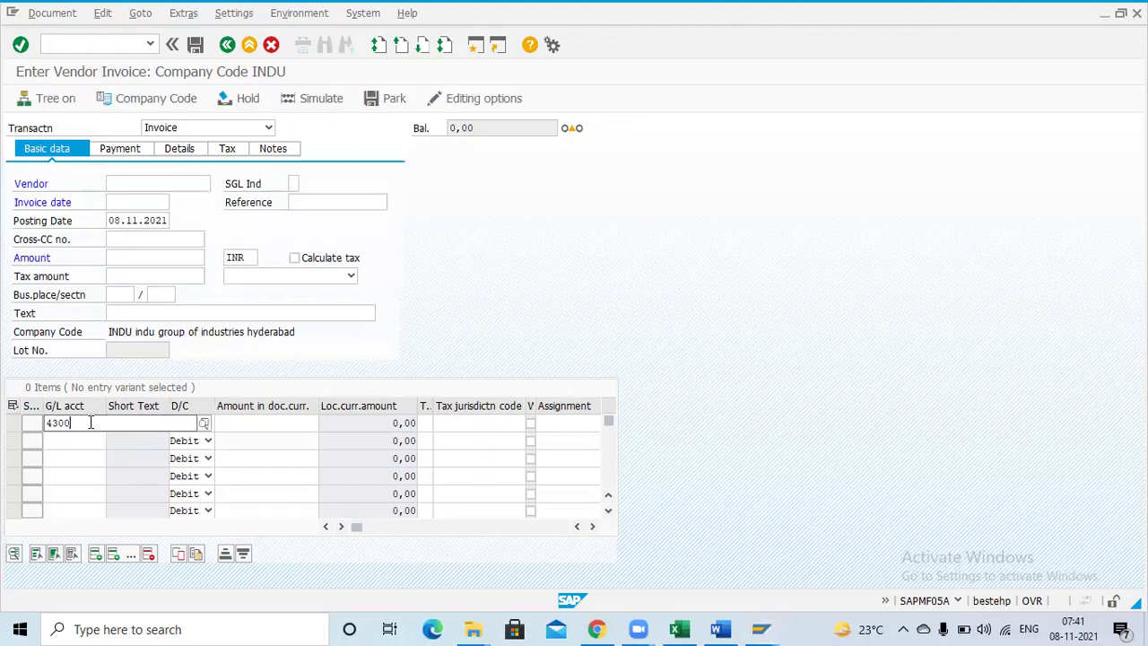
{"action": "key", "text": "BackSpace"}
{"action": "key", "text": "BackSpace"}
{"action": "key", "text": "BackSpace"}
{"action": "key", "text": "BackSpace"}
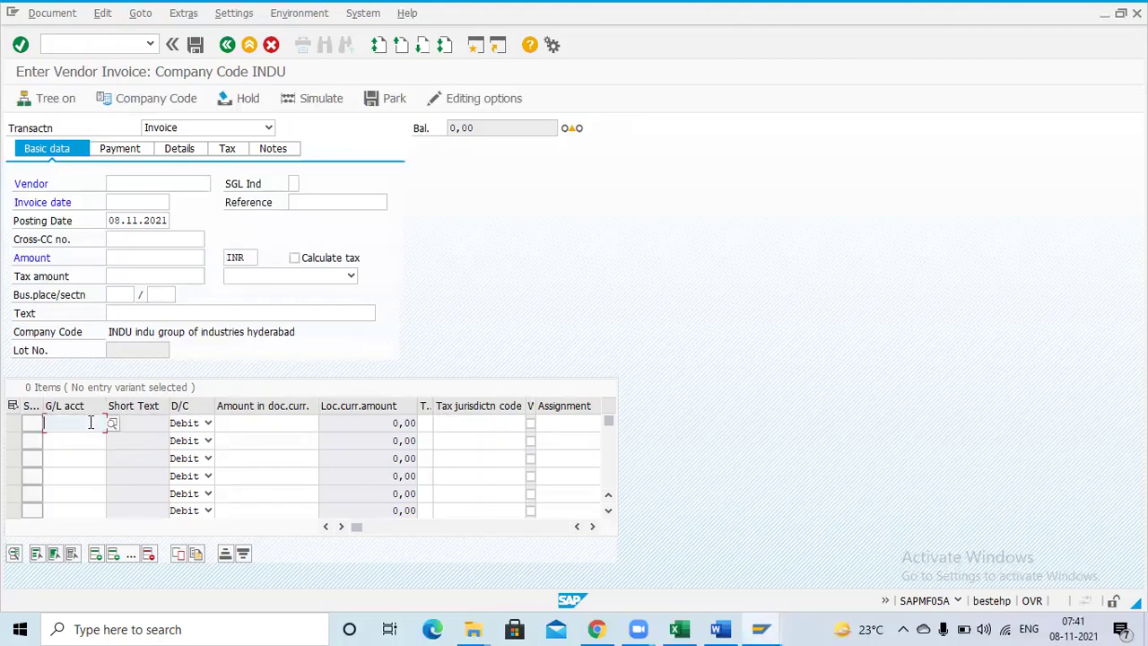
Enter G/L account 430002 in the first line item of the vendor invoice.
{"action": "key", "text": "Down"}
{"action": "key", "text": "Down"}
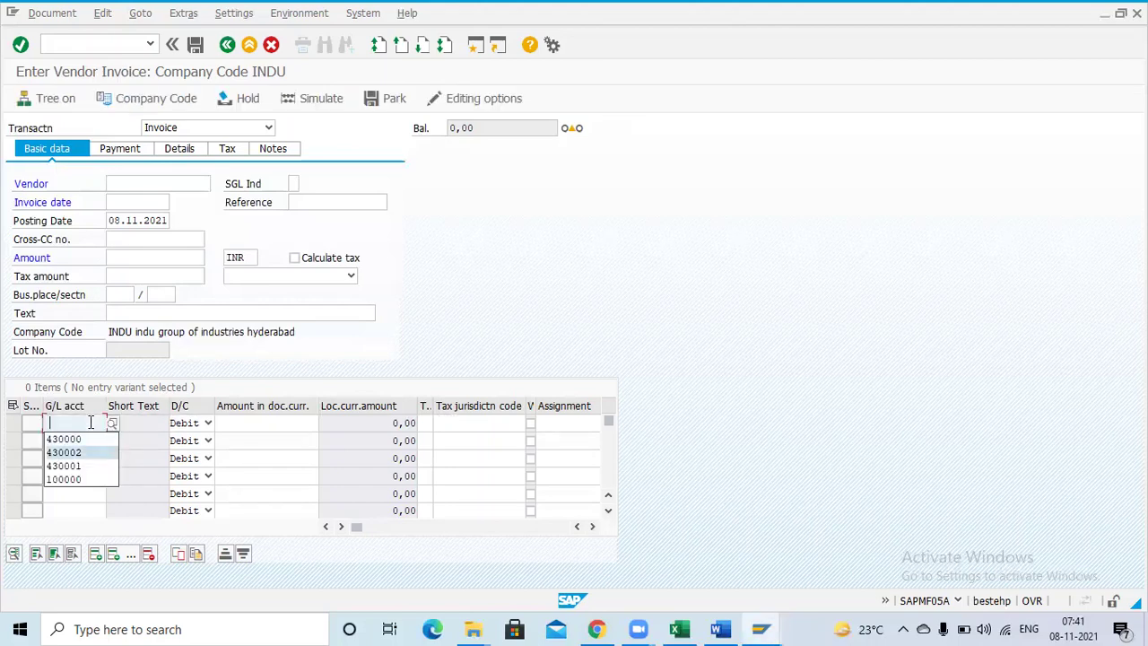
{"action": "left_click", "coordinate": [80, 451]}
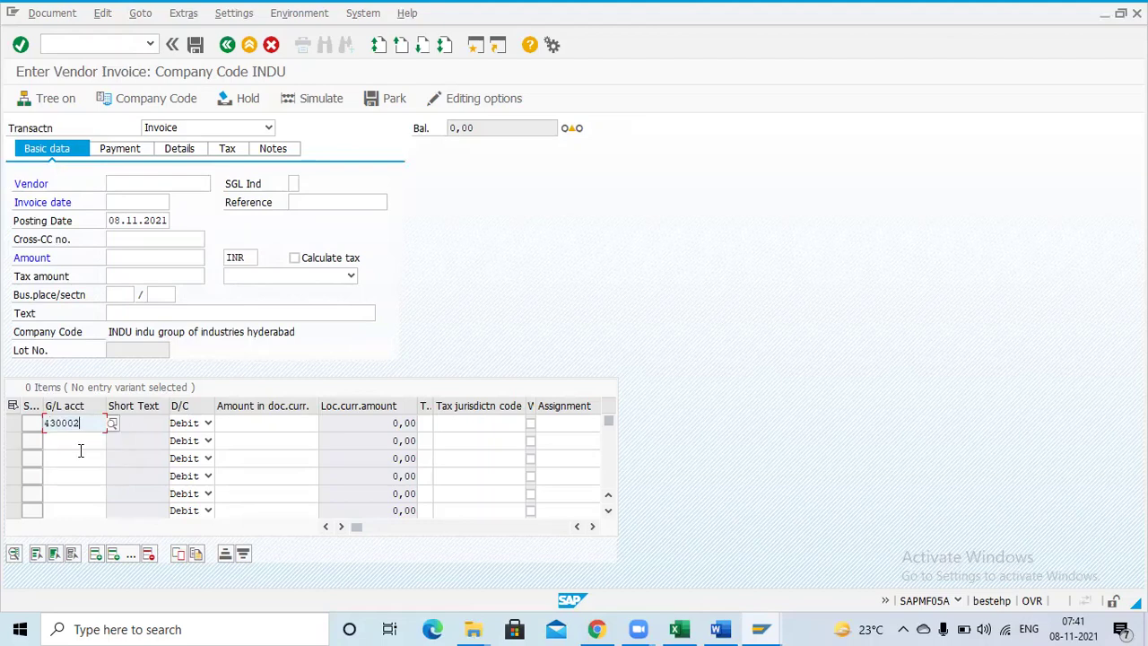
{"action": "key", "text": "Tab"}
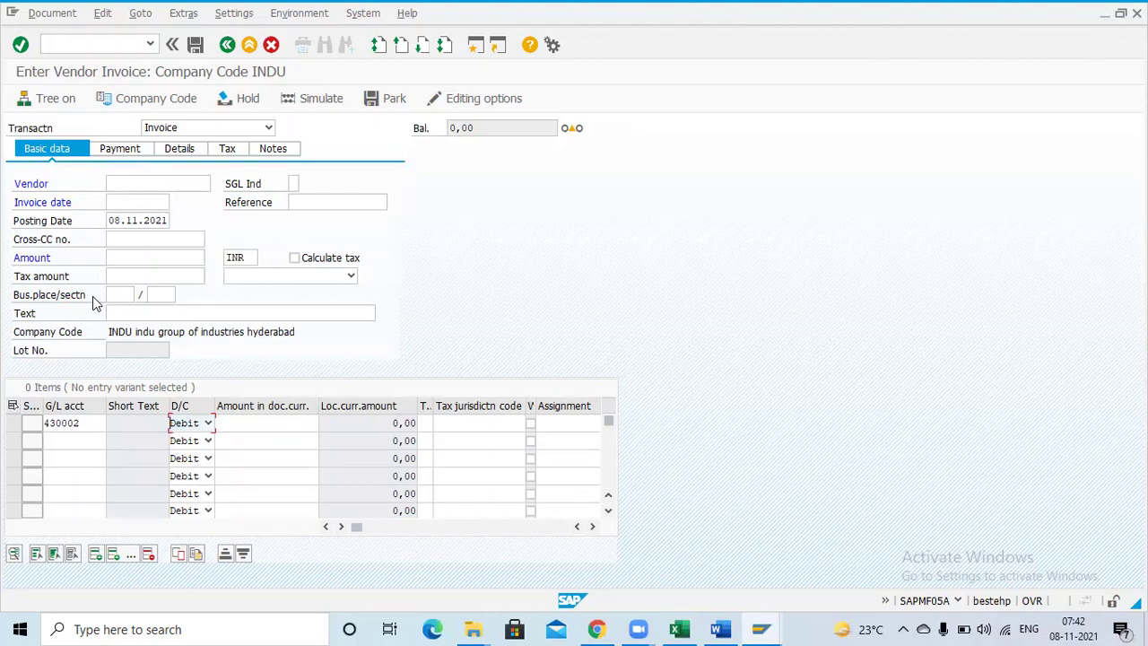
Switch to the Word note and add an indented line "INDU +" below the "Company code and GL" example under Prerequisites.
{"action": "key", "text": "alt+Tab"}
{"action": "key", "text": "alt+Tab"}
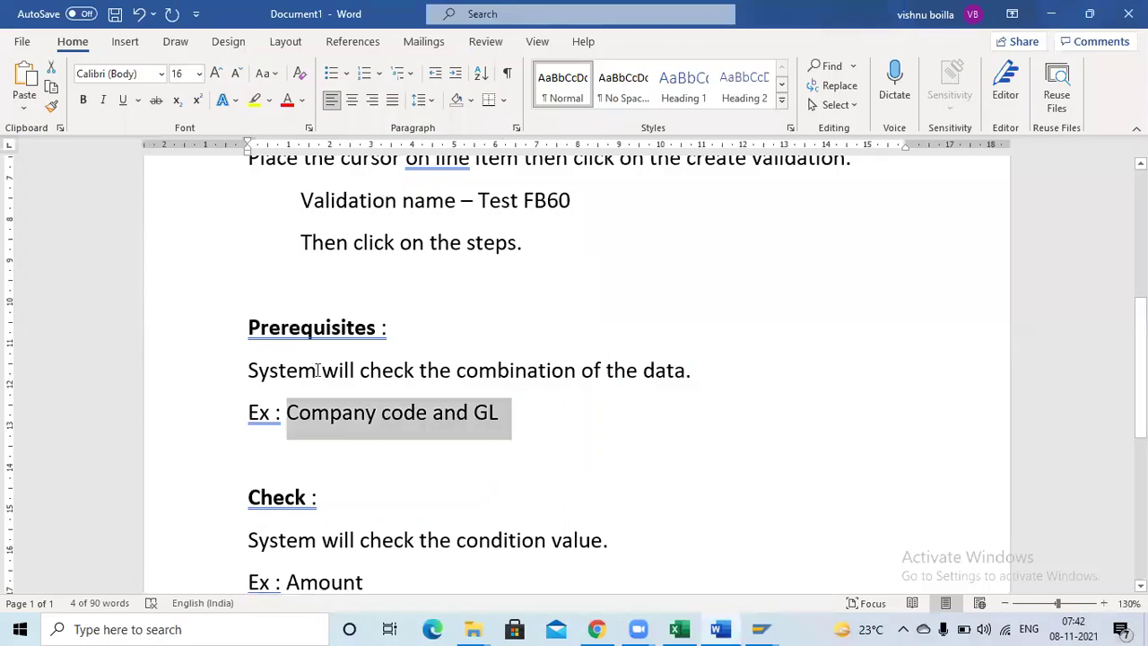
{"action": "left_click", "coordinate": [328, 412]}
{"action": "left_click", "coordinate": [499, 413]}
{"action": "key", "text": "Return"}
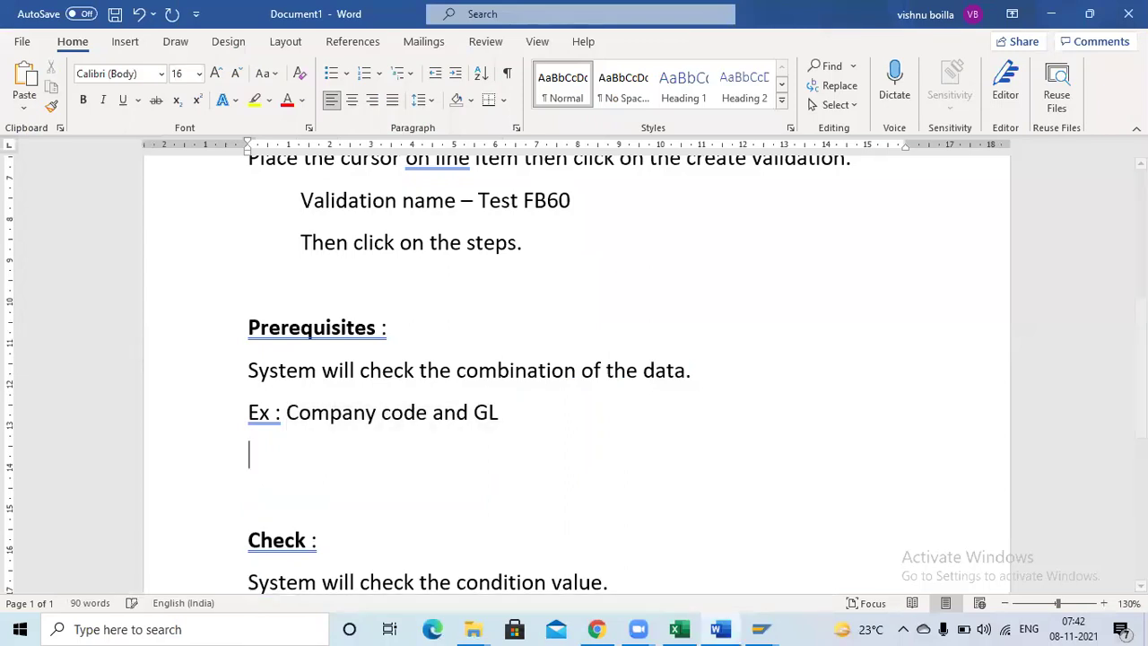
{"action": "key", "text": "Tab"}
{"action": "type", "text": "INDU"}
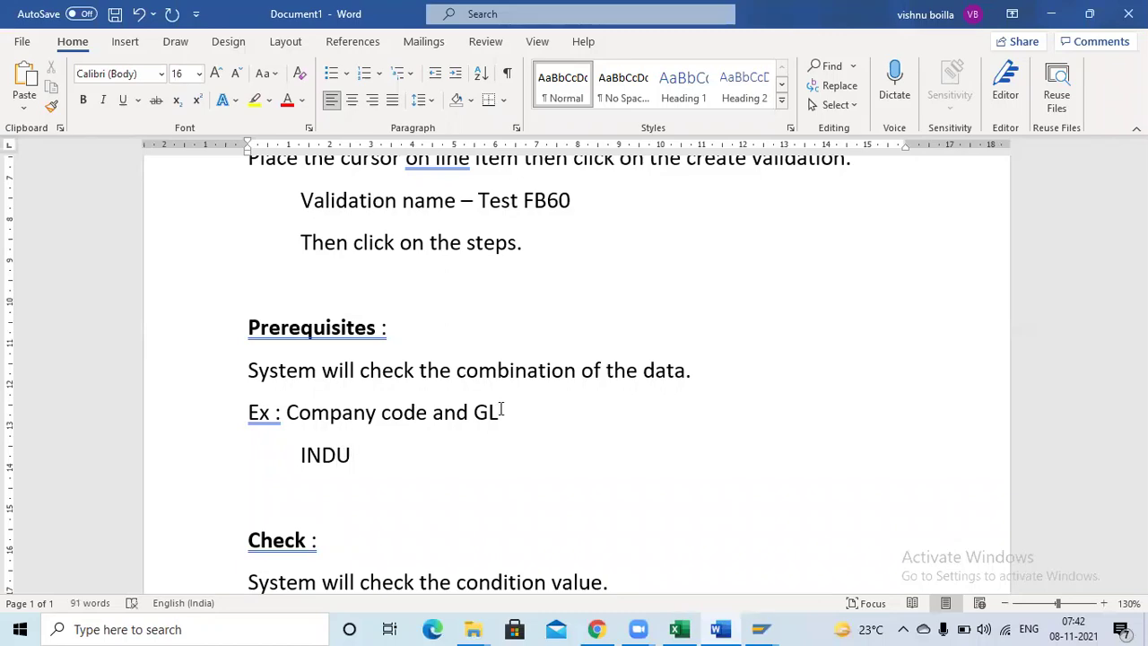
{"action": "type", "text": " +"}
Copy G/L account 430002 from the SAP invoice's first line item and paste it after "INDU +" in the Word note.
{"action": "key", "text": "alt+Tab"}
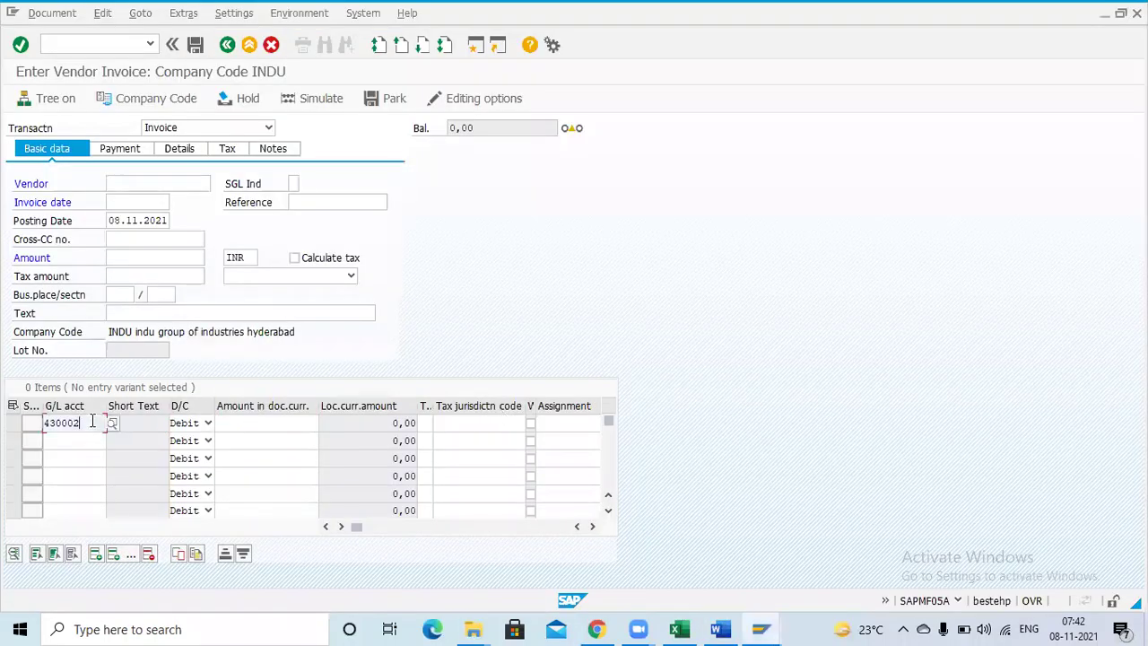
{"action": "left_click_drag", "start_coordinate": [91, 421], "coordinate": [36, 423]}
{"action": "key", "text": "ctrl+c"}
{"action": "key", "text": "alt+Tab"}
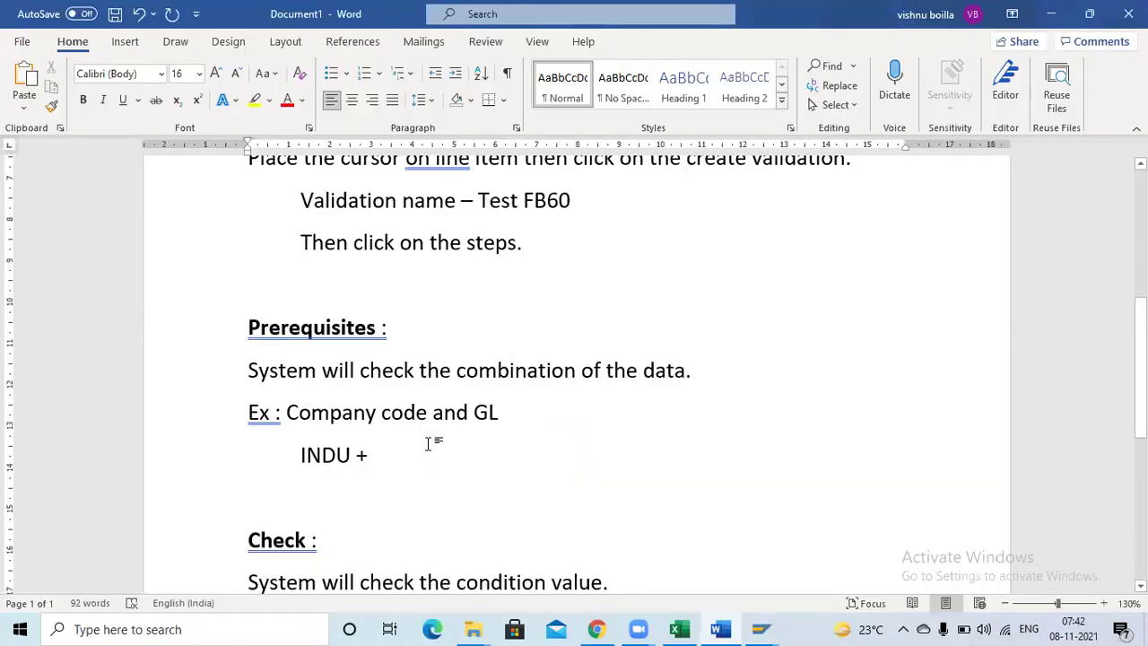
{"action": "key", "text": "ctrl+v"}
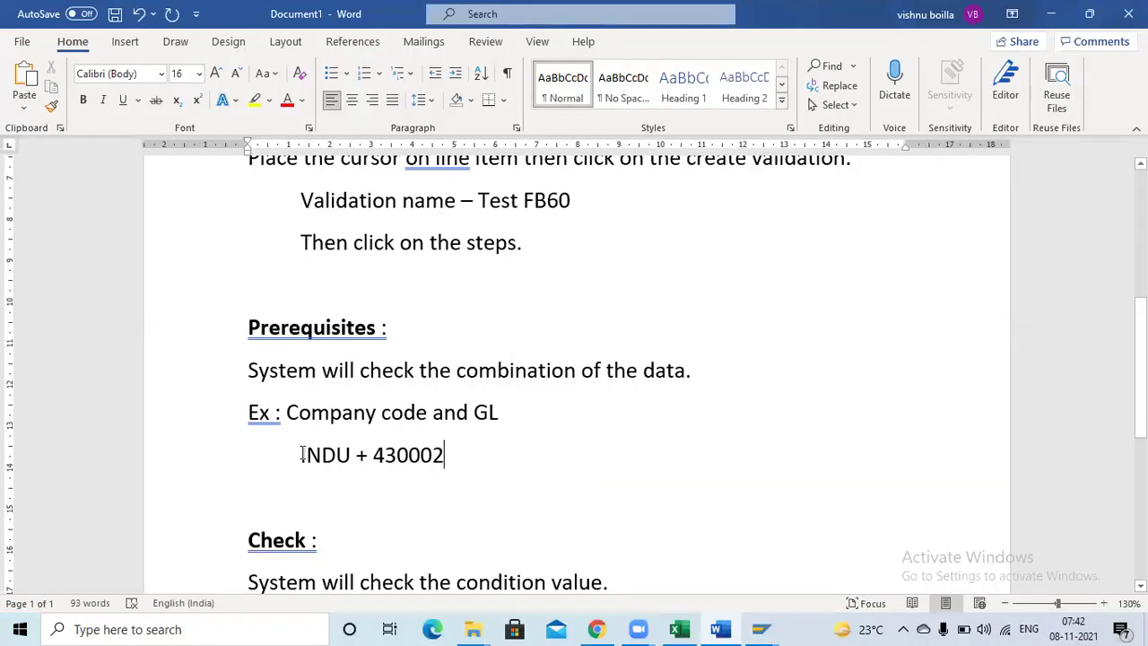
{"action": "left_click_drag", "start_coordinate": [322, 455], "coordinate": [460, 455]}
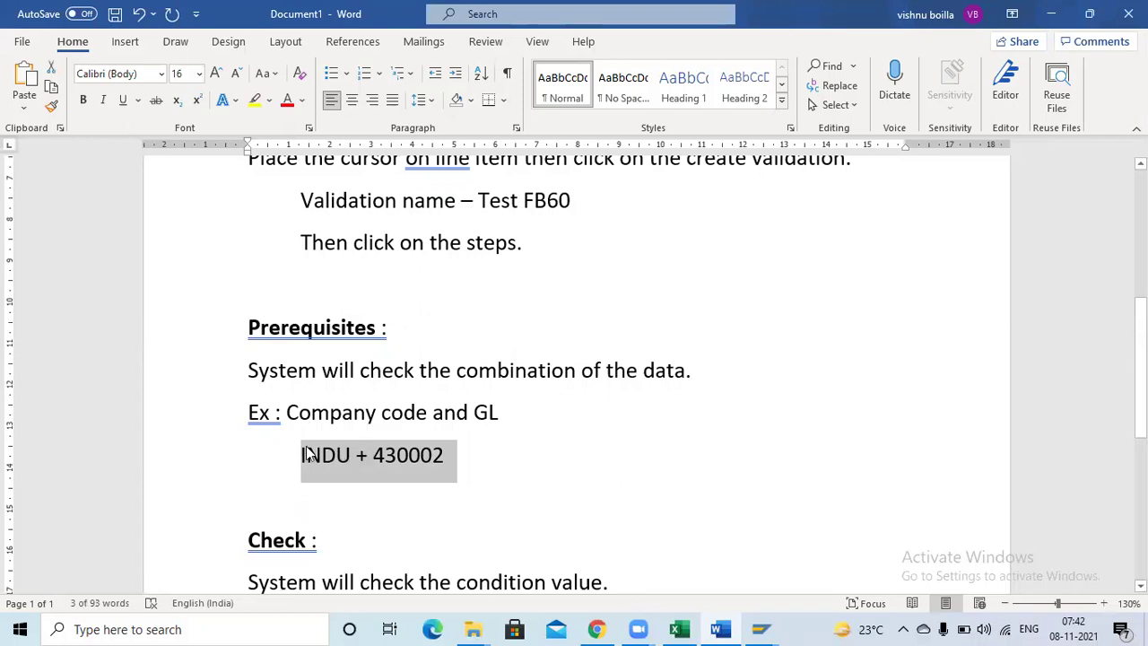
{"action": "left_click", "coordinate": [338, 461]}
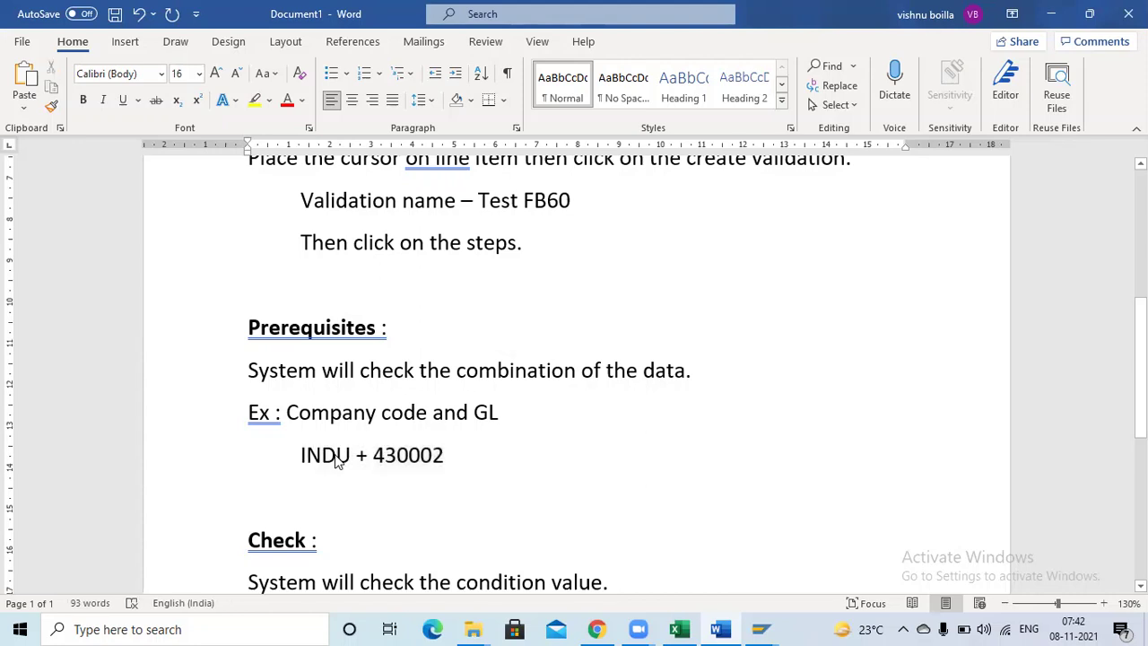
{"action": "left_click", "coordinate": [421, 455]}
{"action": "left_click", "coordinate": [450, 456]}
{"action": "key", "text": "BackSpace"}
{"action": "type", "text": "1"}
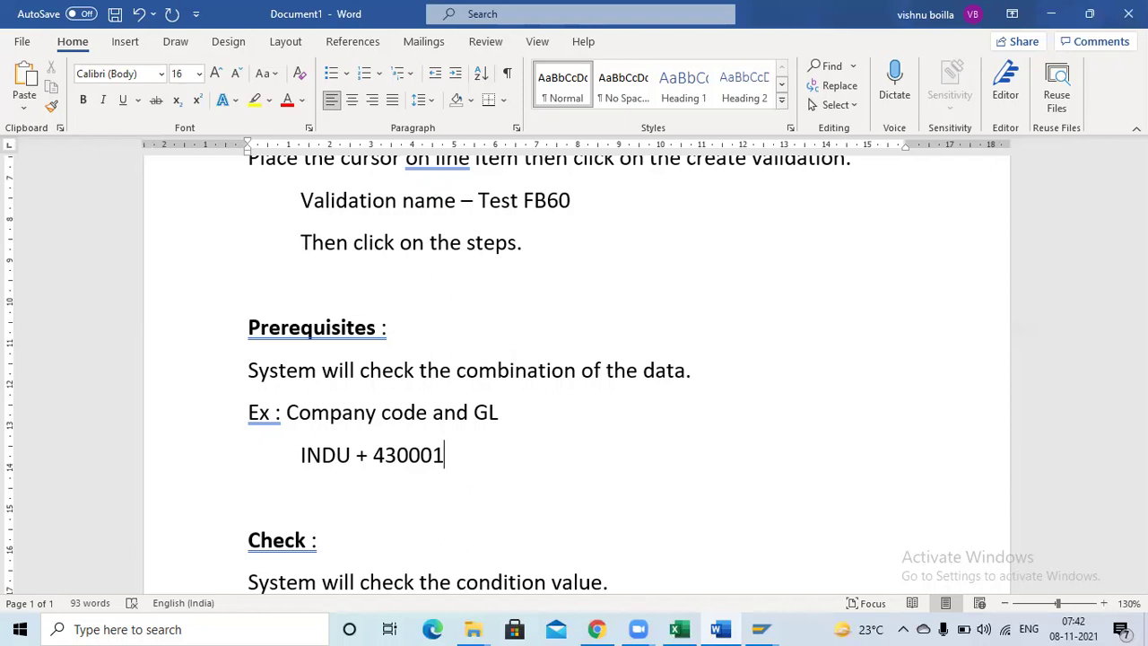
{"action": "key", "text": "BackSpace"}
{"action": "type", "text": "2"}
Add the indented line "Amount <15000" below "Ex : Amount" in the Check section of the Word note.
{"action": "scroll", "coordinate": [445, 461], "scroll_direction": "down", "scroll_amount": 3}
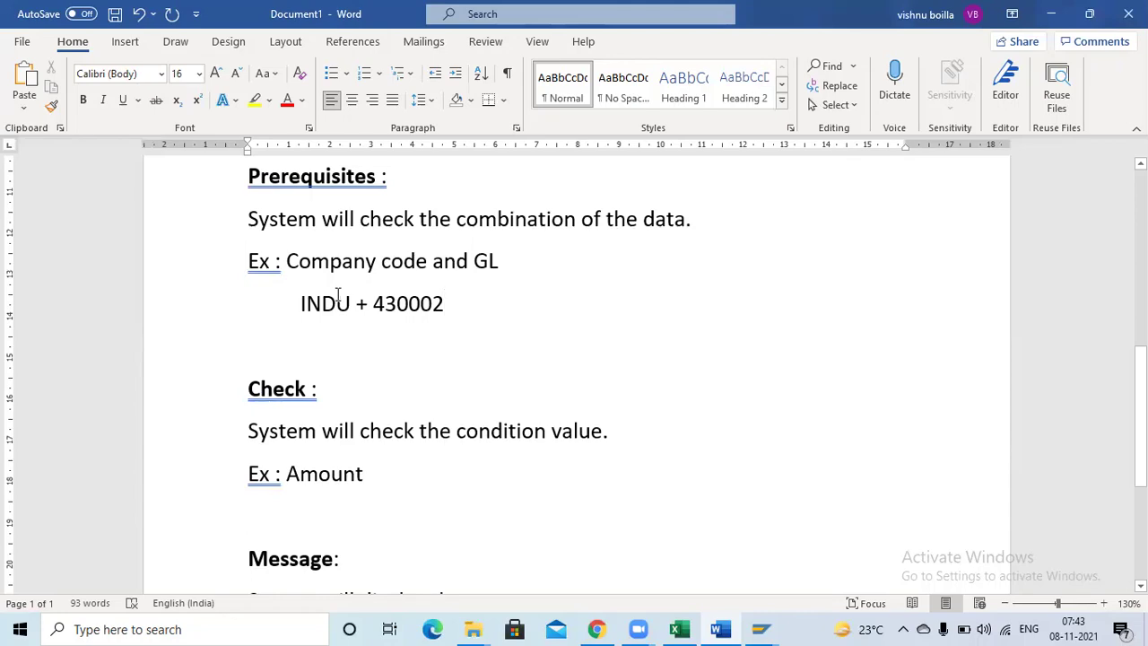
{"action": "key", "text": "alt+Tab"}
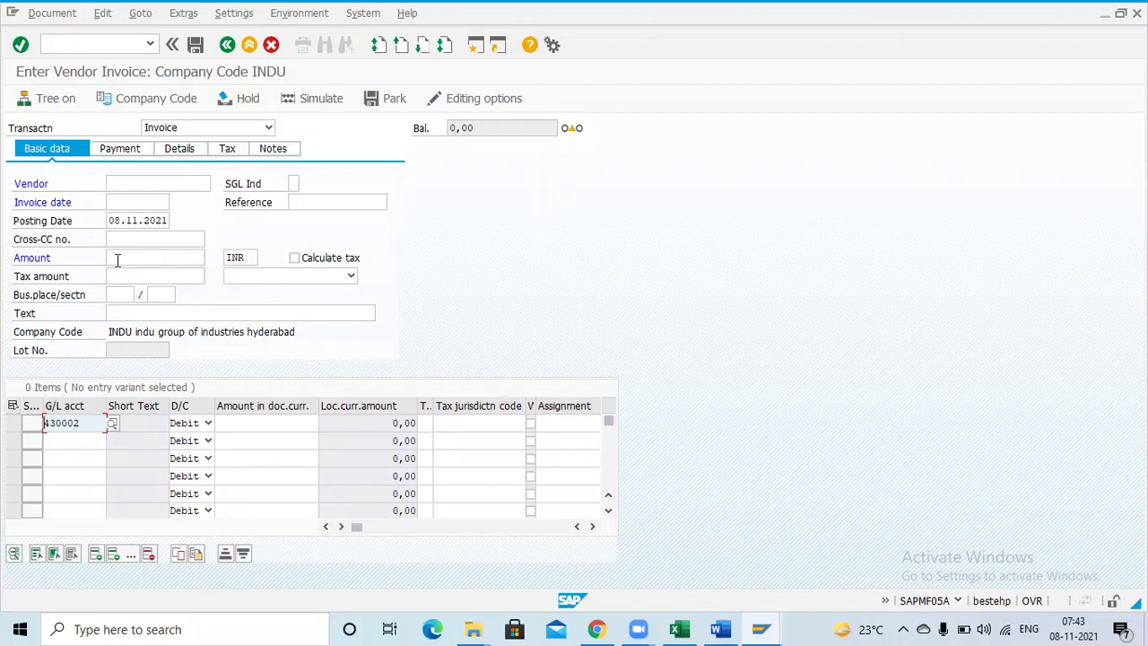
{"action": "key", "text": "alt+Tab"}
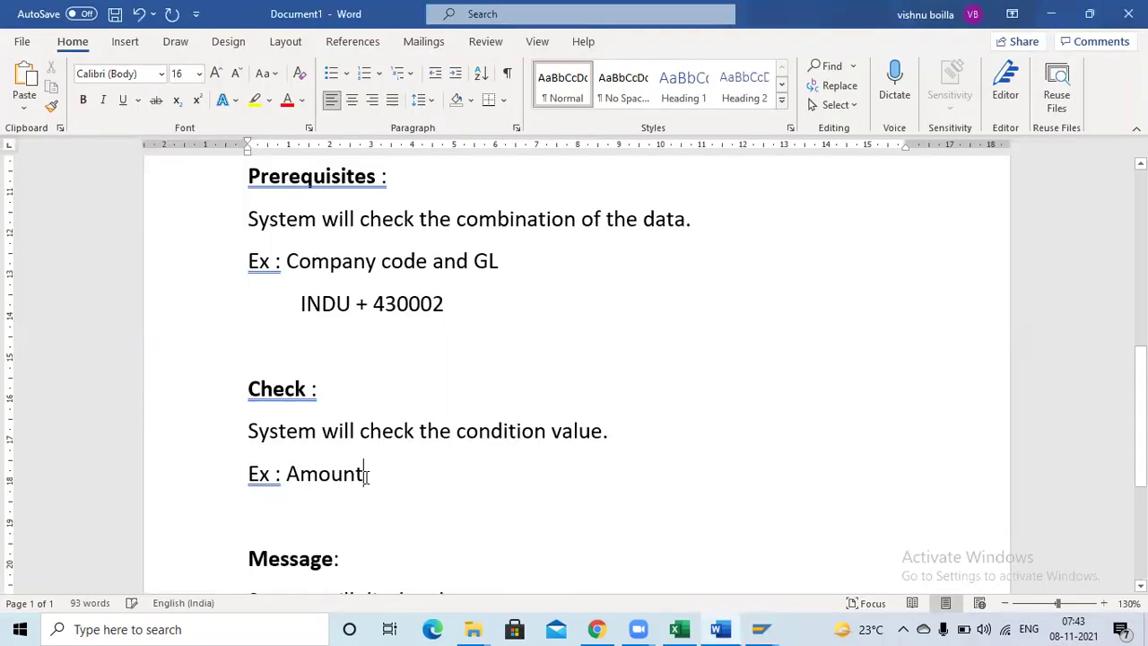
{"action": "key", "text": "Return"}
{"action": "key", "text": "Tab"}
{"action": "type", "text": "Am"}
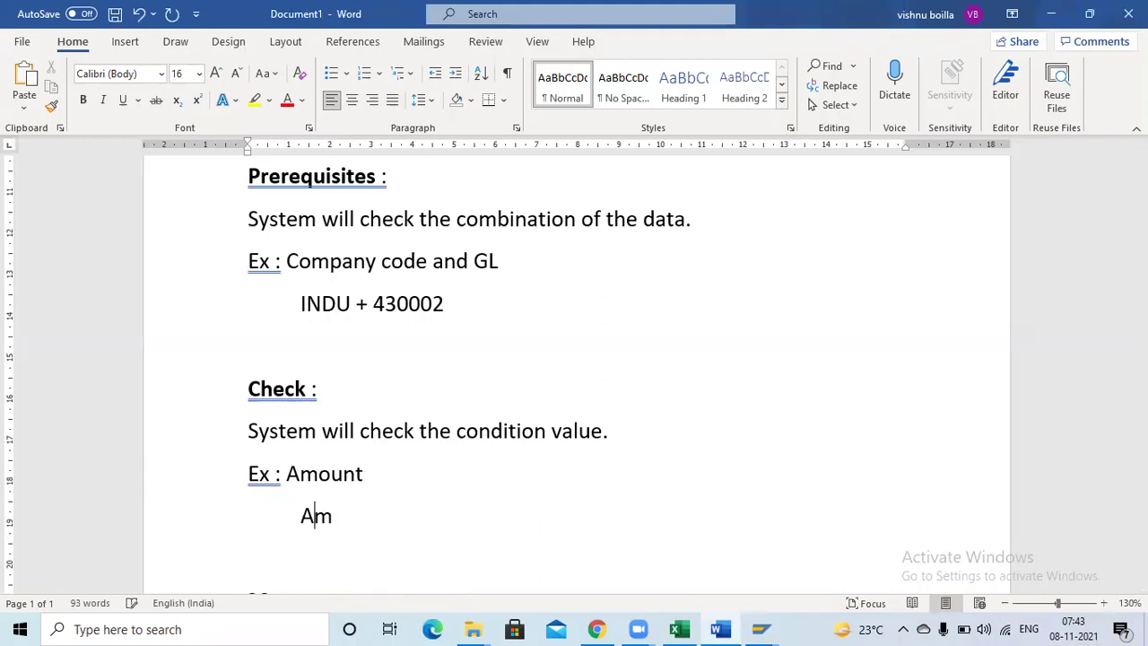
{"action": "type", "text": "ount "}
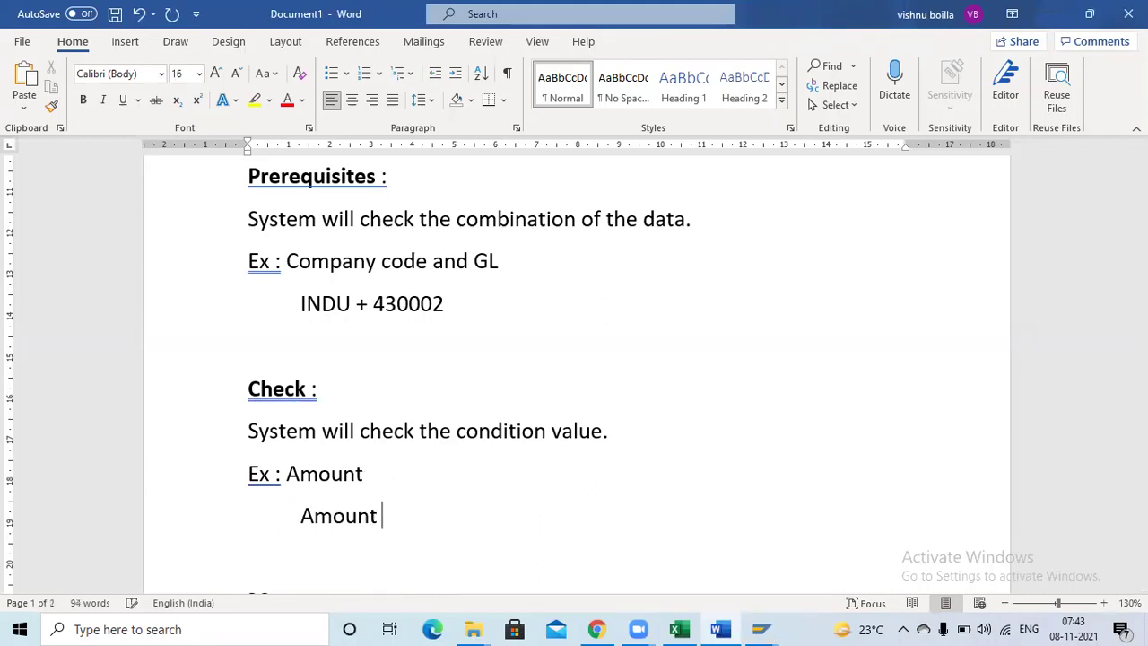
{"action": "type", "text": "<15000"}
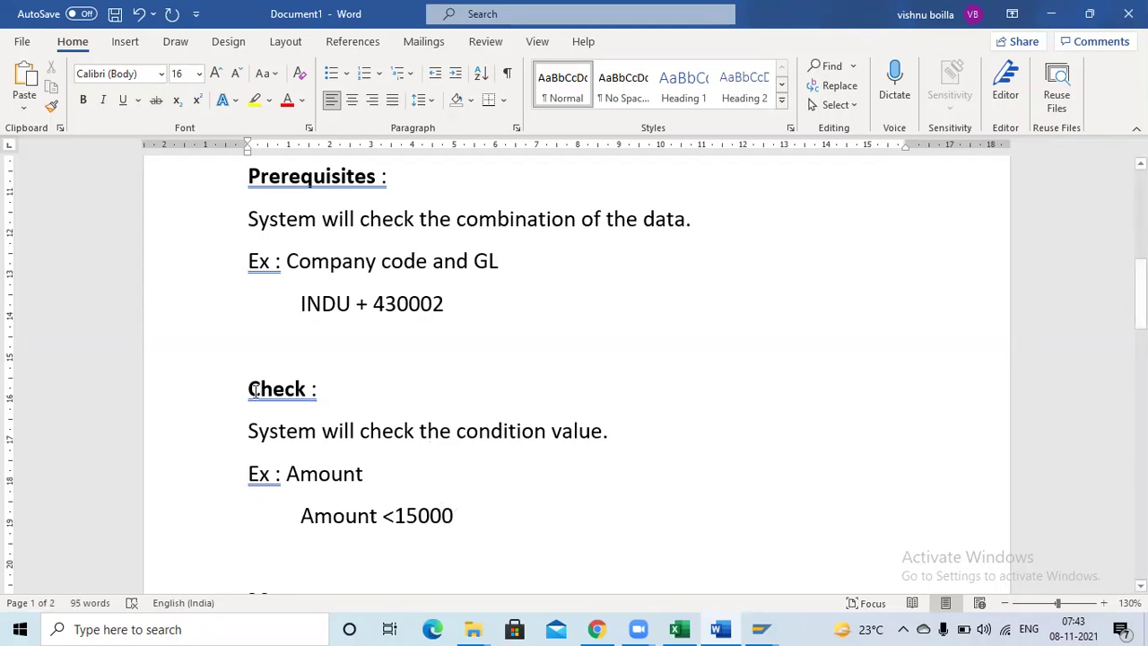
Review the Prerequisites, Check and Message sections of the note, comparing the example conditions with the error message text.
{"action": "scroll", "coordinate": [300, 398], "scroll_direction": "down", "scroll_amount": 3}
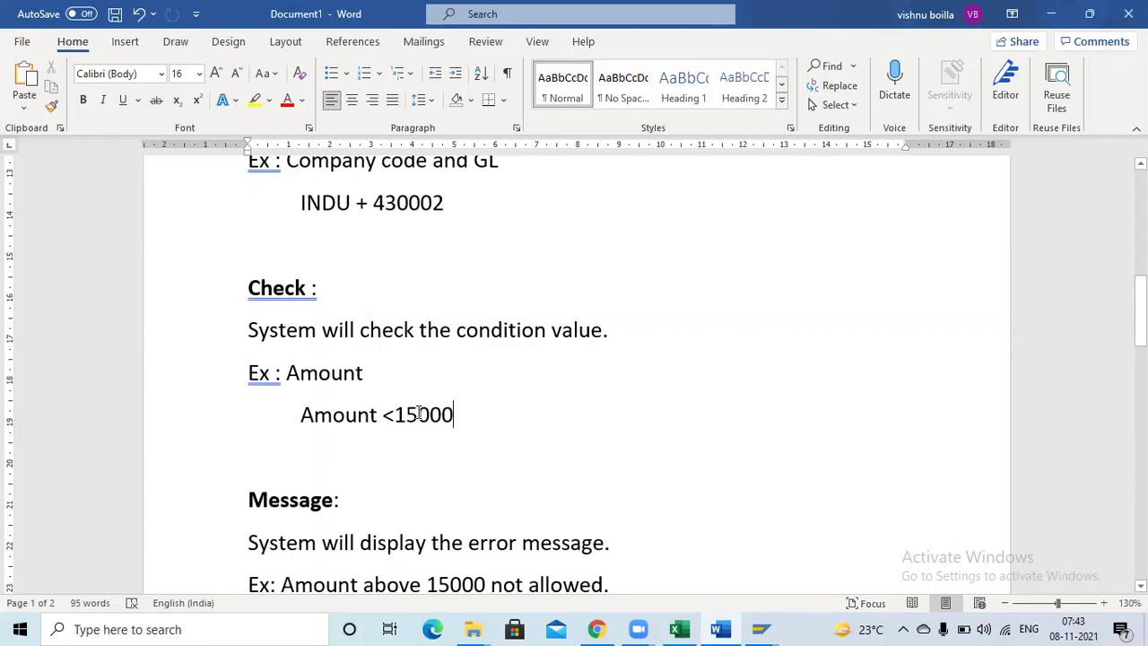
{"action": "left_click_drag", "start_coordinate": [290, 185], "coordinate": [464, 419]}
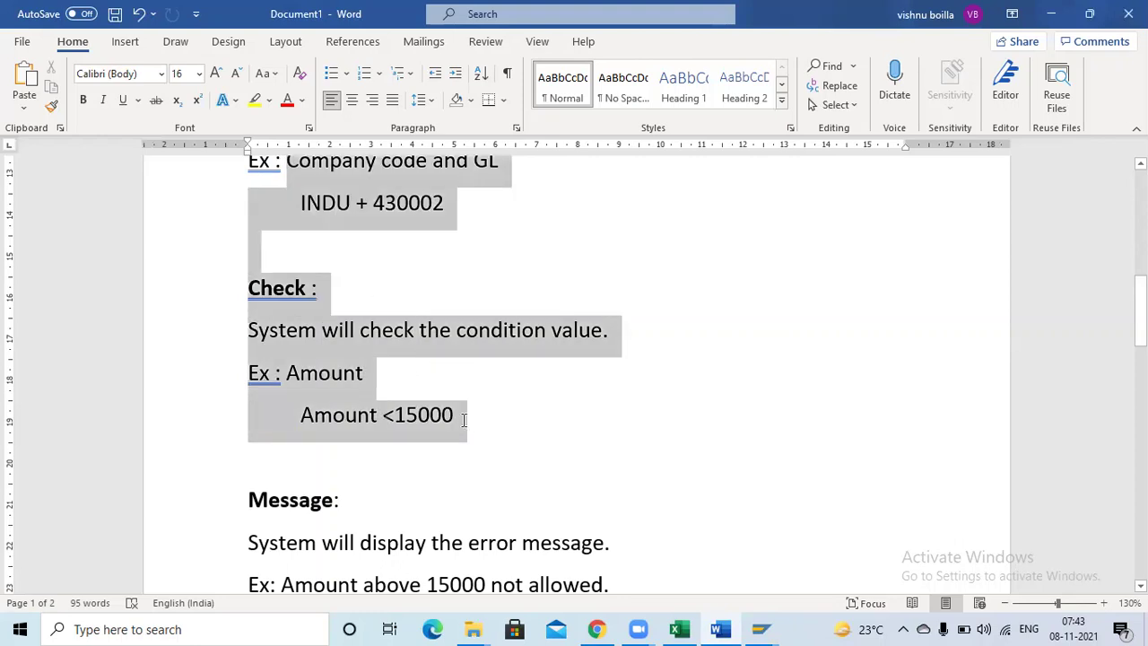
{"action": "scroll", "coordinate": [338, 434], "scroll_direction": "down", "scroll_amount": 3}
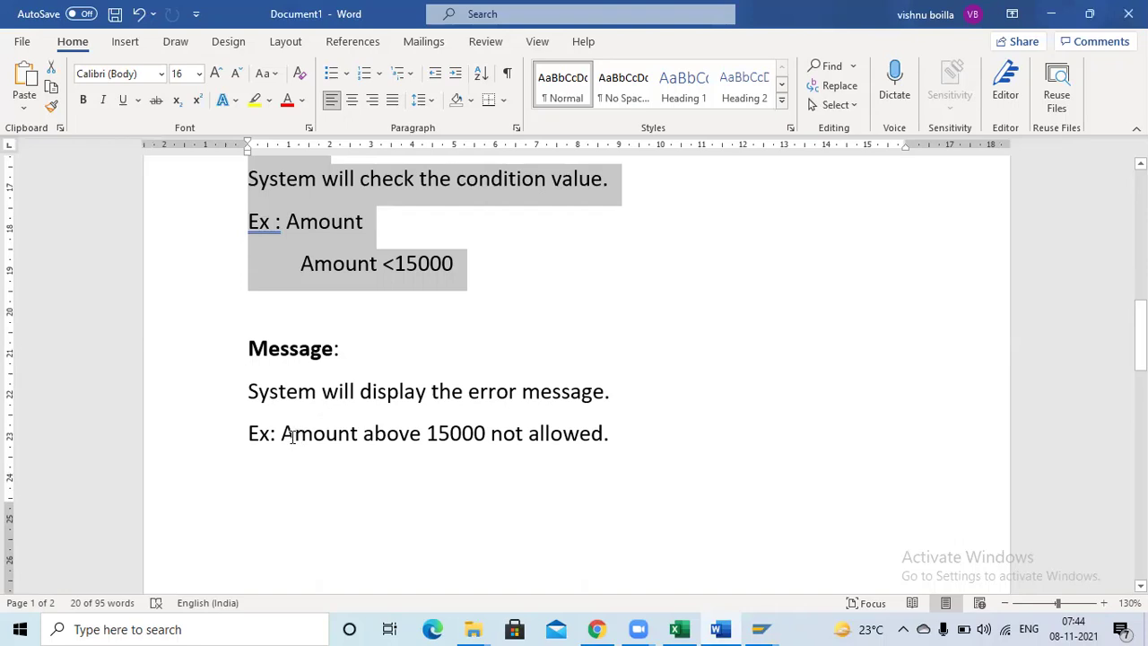
{"action": "left_click_drag", "start_coordinate": [281, 435], "coordinate": [605, 437]}
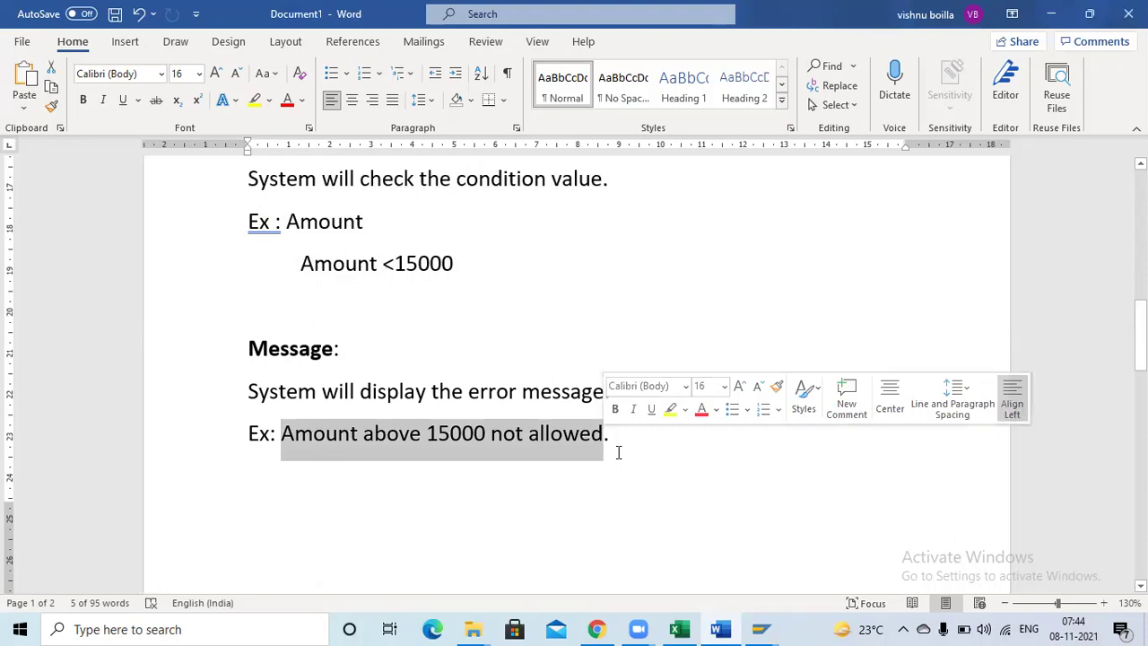
{"action": "left_click", "coordinate": [570, 440]}
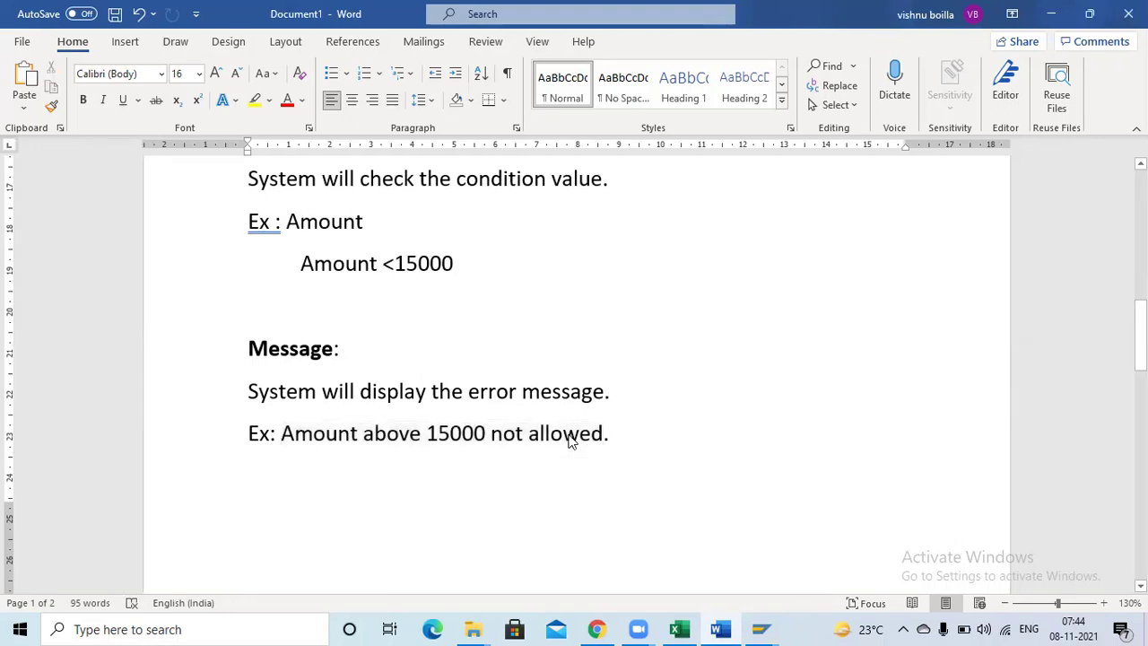
{"action": "scroll", "coordinate": [574, 403], "scroll_direction": "up", "scroll_amount": 2}
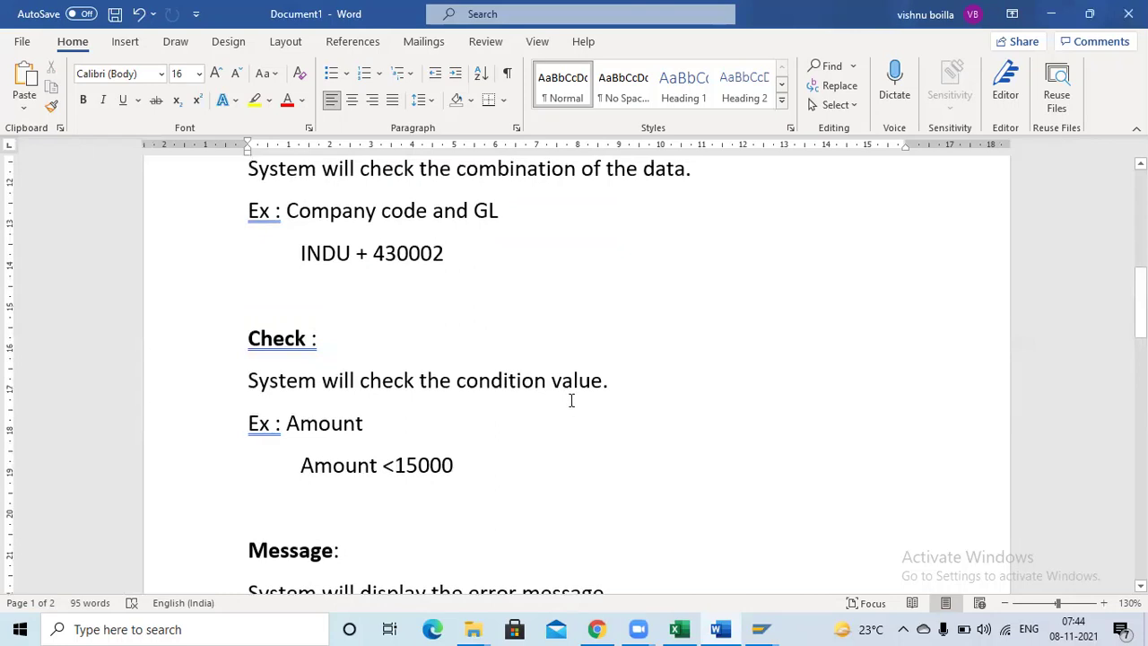
{"action": "scroll", "coordinate": [565, 390], "scroll_direction": "up", "scroll_amount": 1}
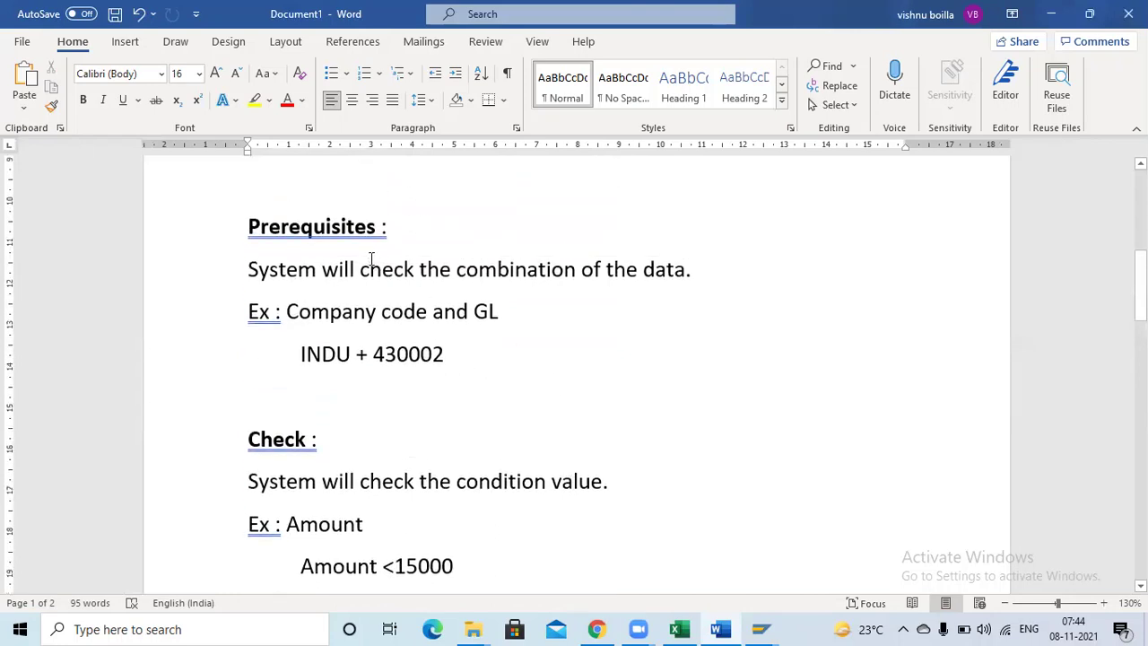
{"action": "scroll", "coordinate": [314, 406], "scroll_direction": "down", "scroll_amount": 3}
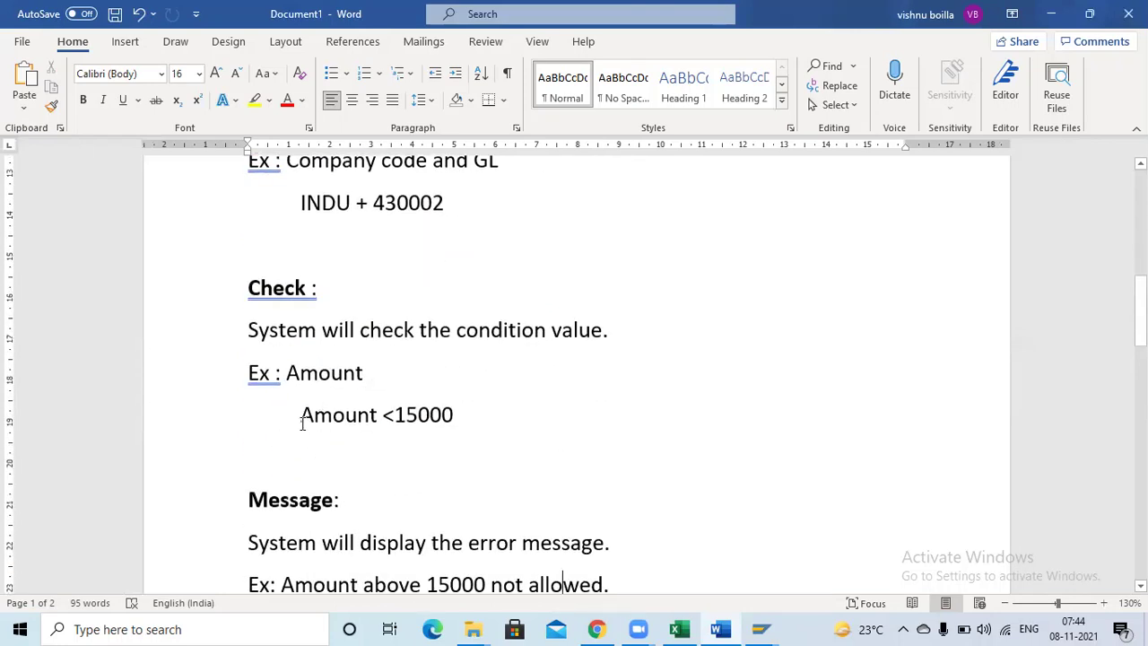
Switch to the FB60VAL validation in SAP and open the prerequisite of Step 001 for editing.
{"action": "scroll", "coordinate": [341, 377], "scroll_direction": "up", "scroll_amount": 3}
{"action": "scroll", "coordinate": [336, 389], "scroll_direction": "down", "scroll_amount": 2}
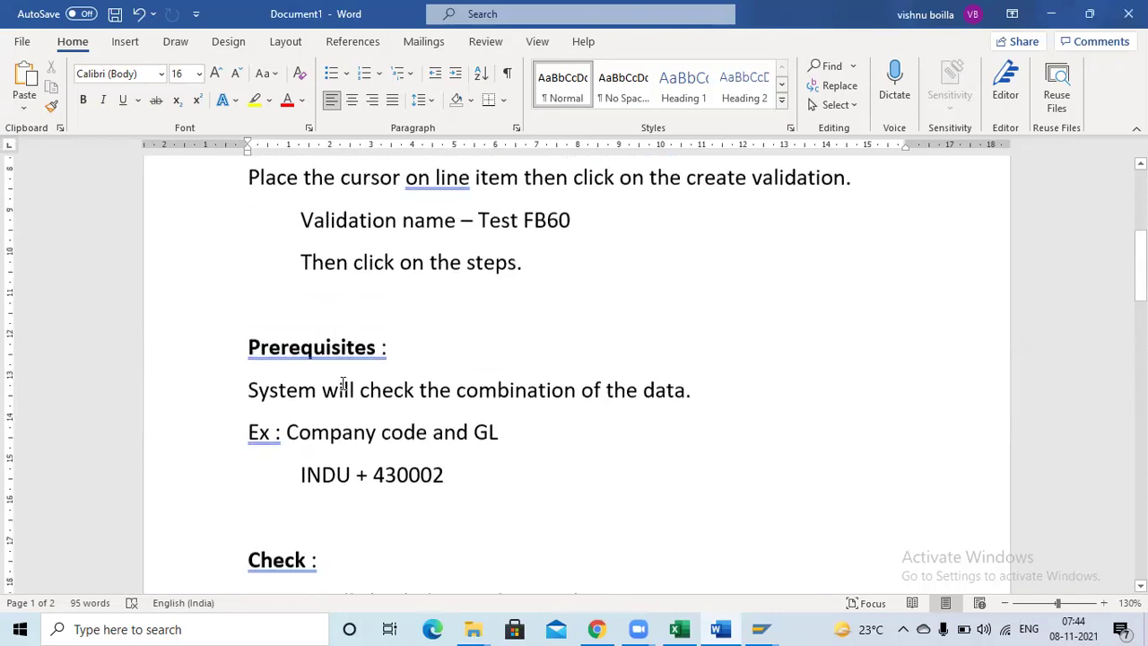
{"action": "key", "text": "alt+Tab"}
{"action": "key", "text": "alt+Tab"}
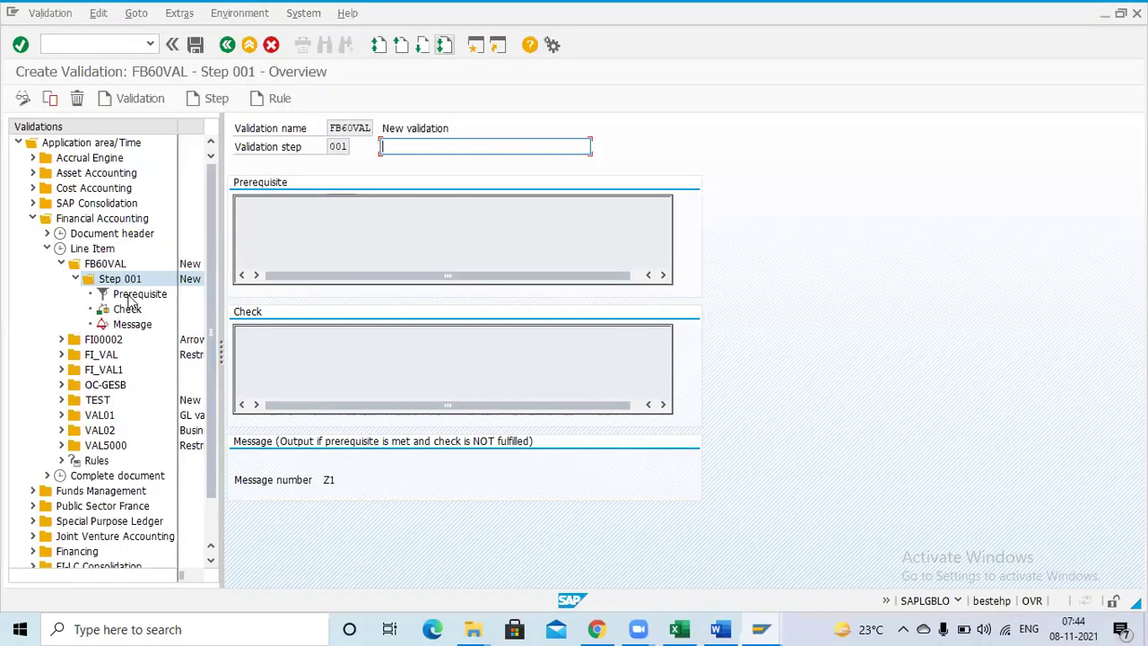
{"action": "double_click", "coordinate": [130, 299]}
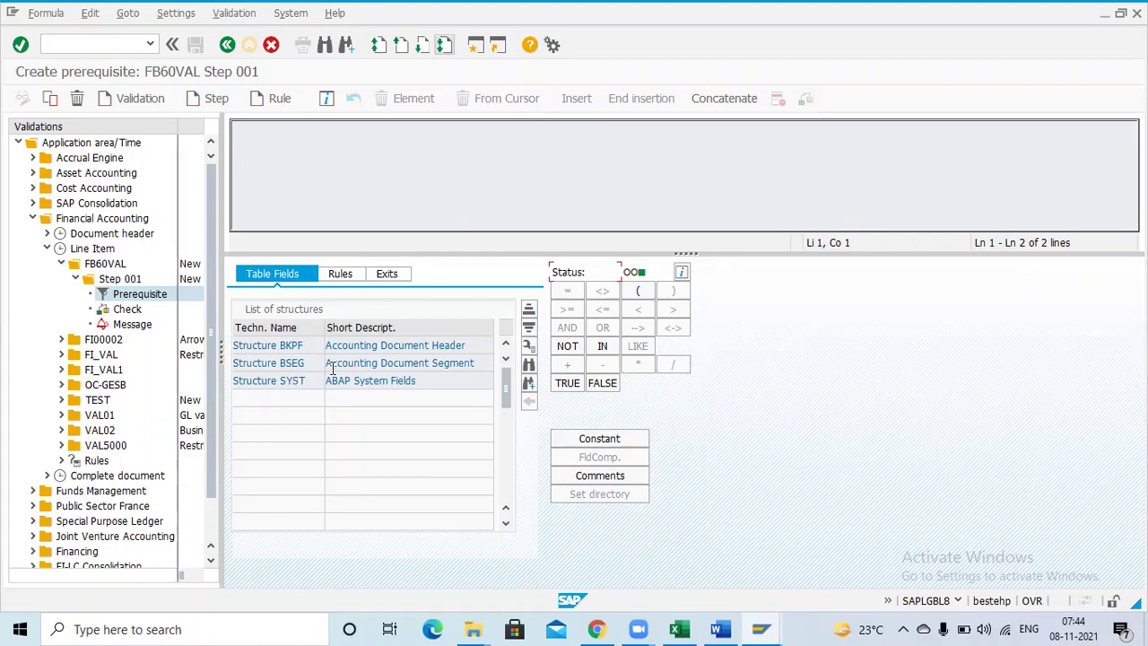
{"action": "key", "text": "alt+Tab"}
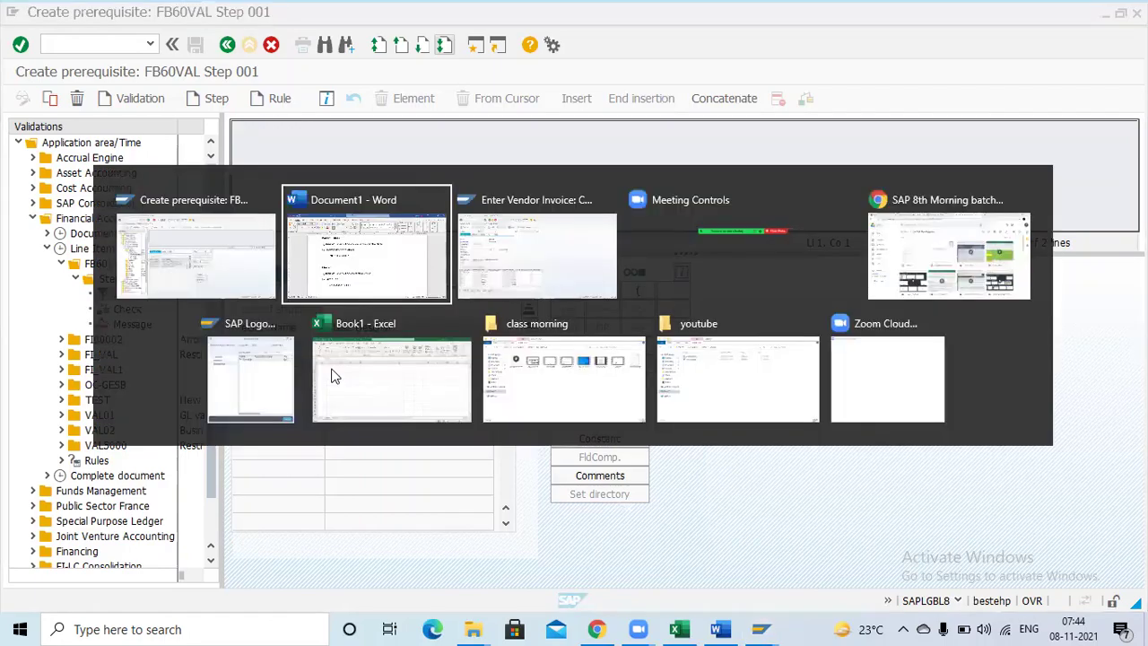
{"action": "key", "text": "Escape"}
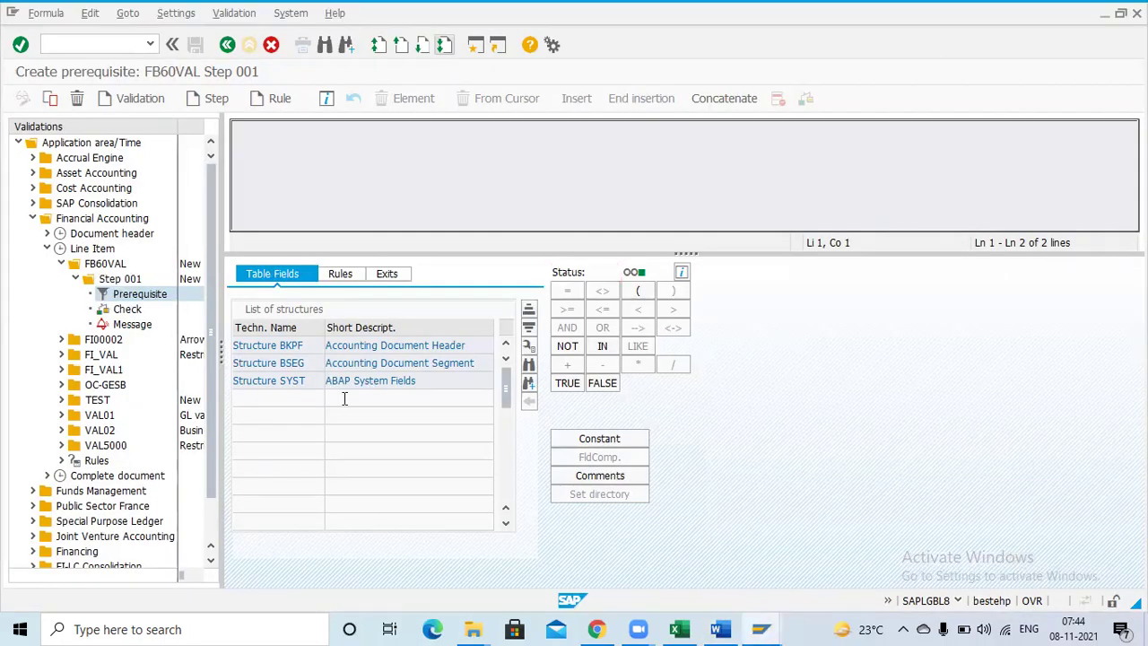
Launch a new blank Excel workbook and maximize its window.
{"action": "key", "text": "super+r"}
{"action": "type", "text": "excel"}
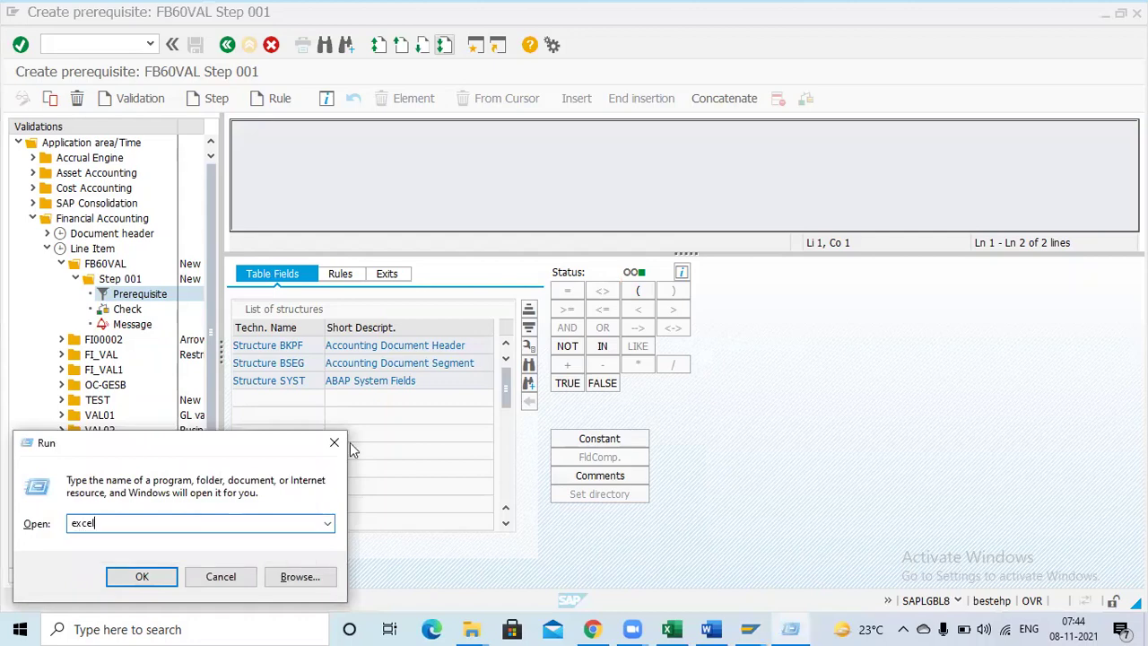
{"action": "key", "text": "Return"}
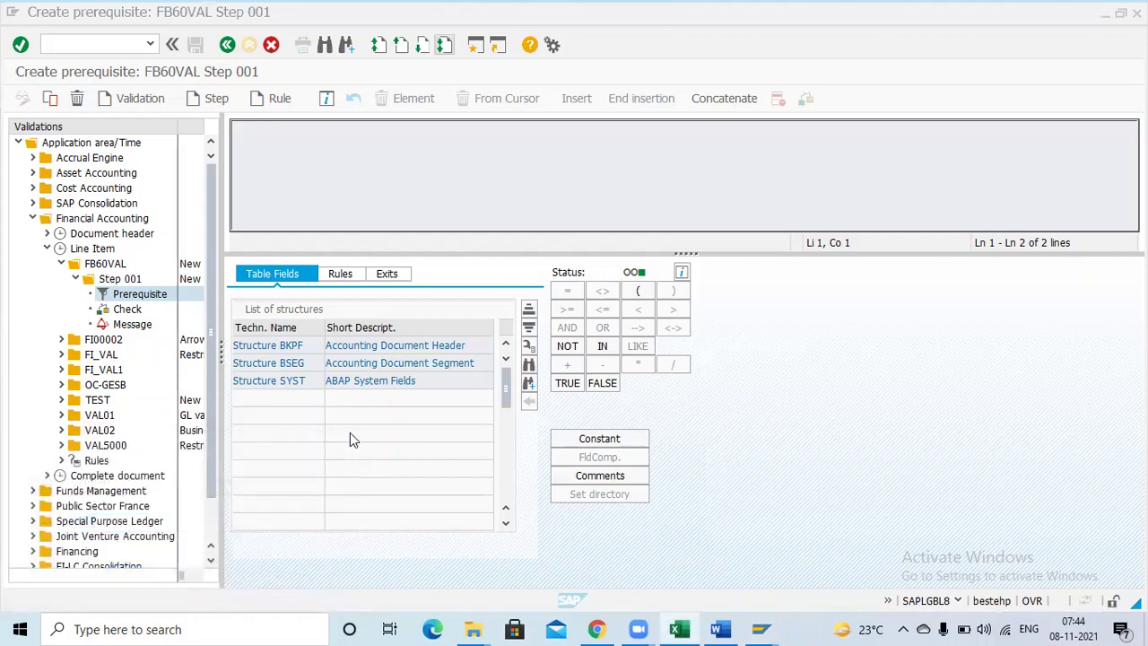
{"action": "left_click", "coordinate": [390, 352]}
{"action": "left_click", "coordinate": [400, 352]}
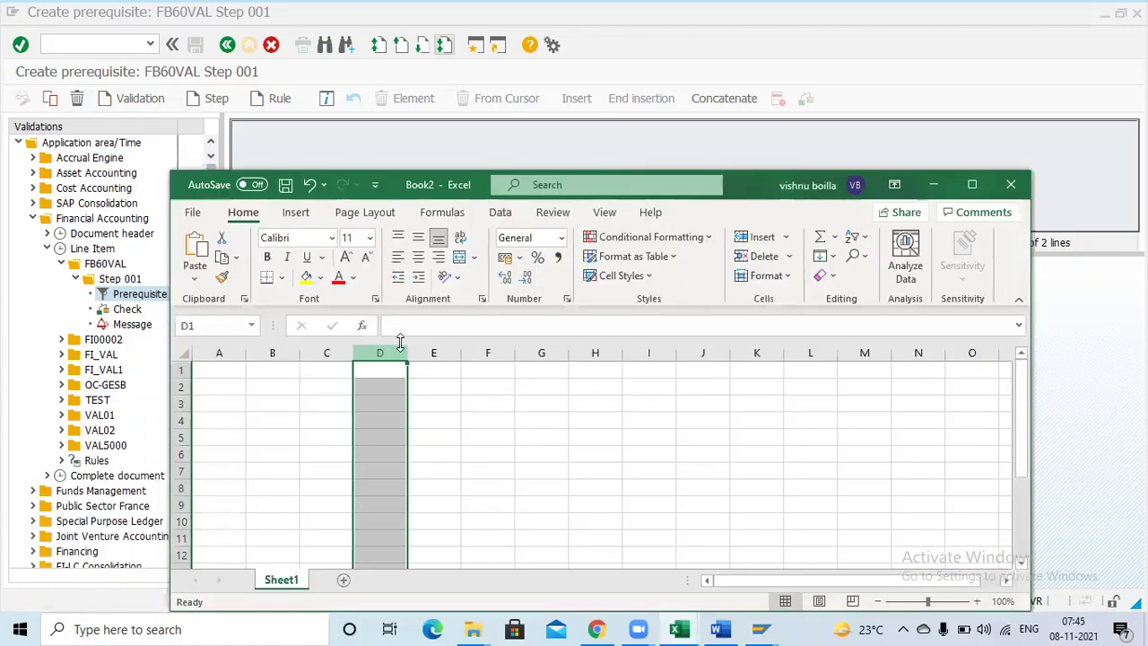
{"action": "left_click", "coordinate": [971, 184]}
{"action": "left_click", "coordinate": [454, 288]}
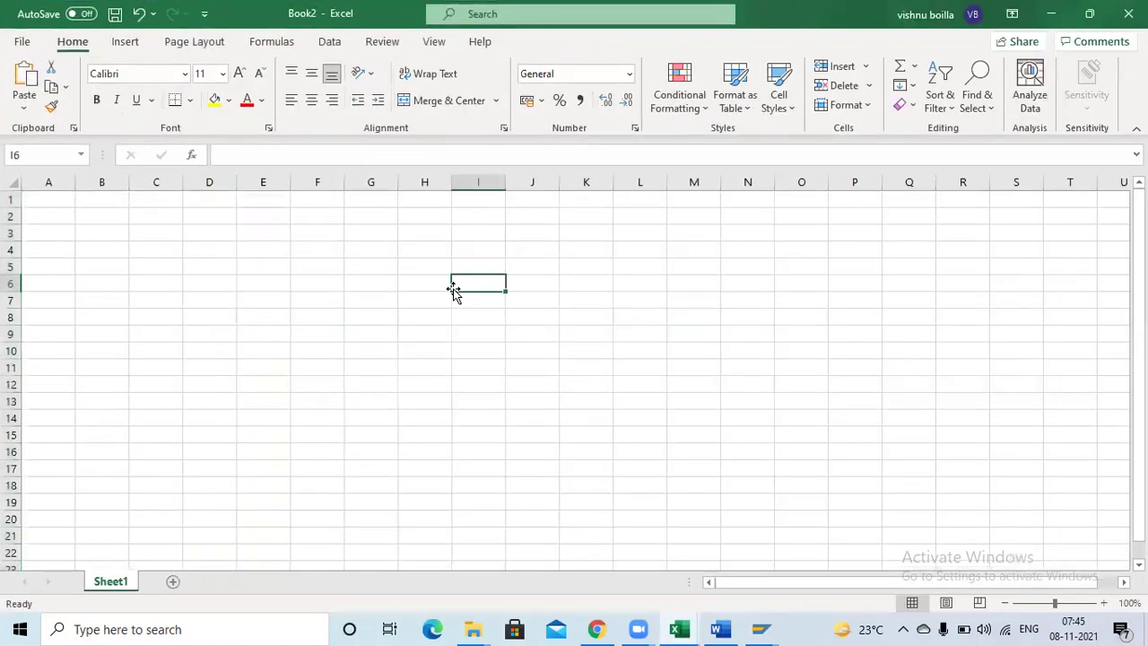
Enter "Company code" in cell E5 and fit column E to the text width.
{"action": "scroll", "coordinate": [455, 315], "scroll_direction": "up", "scroll_amount": 6}
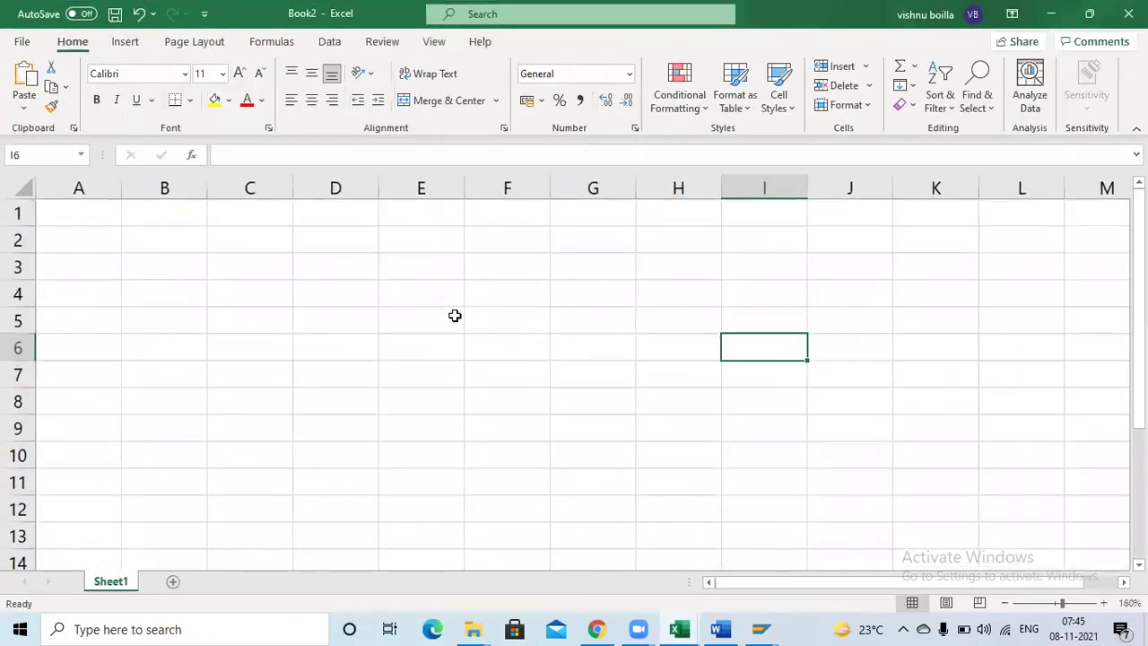
{"action": "scroll", "coordinate": [455, 314], "scroll_direction": "down", "scroll_amount": 2}
{"action": "left_click", "coordinate": [418, 311]}
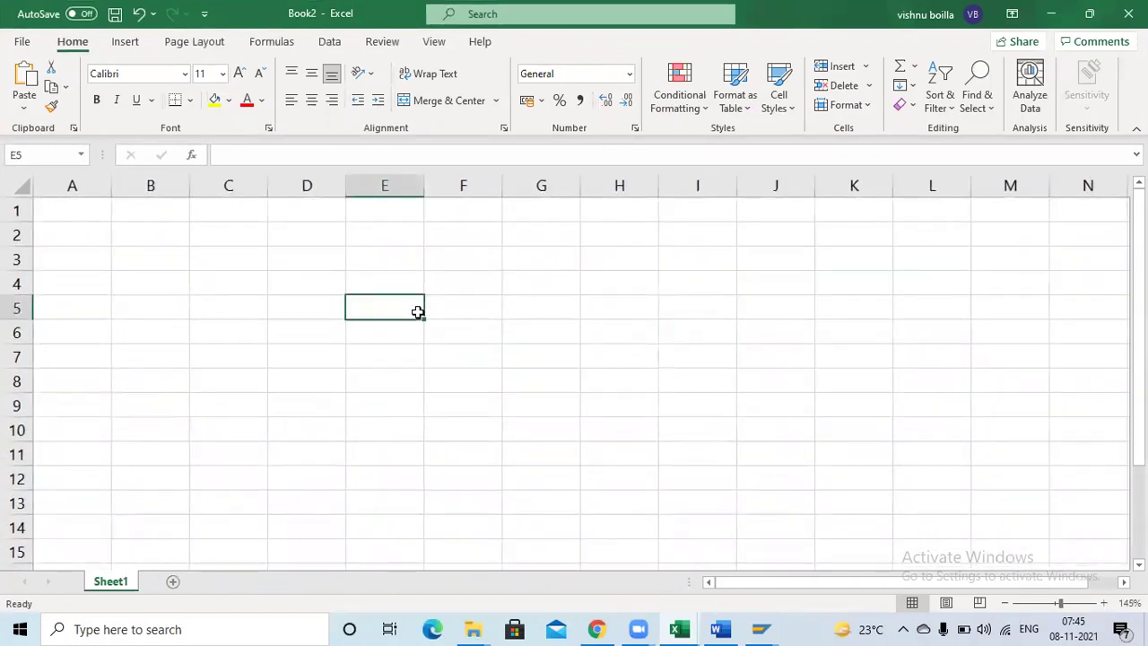
{"action": "type", "text": "Company"}
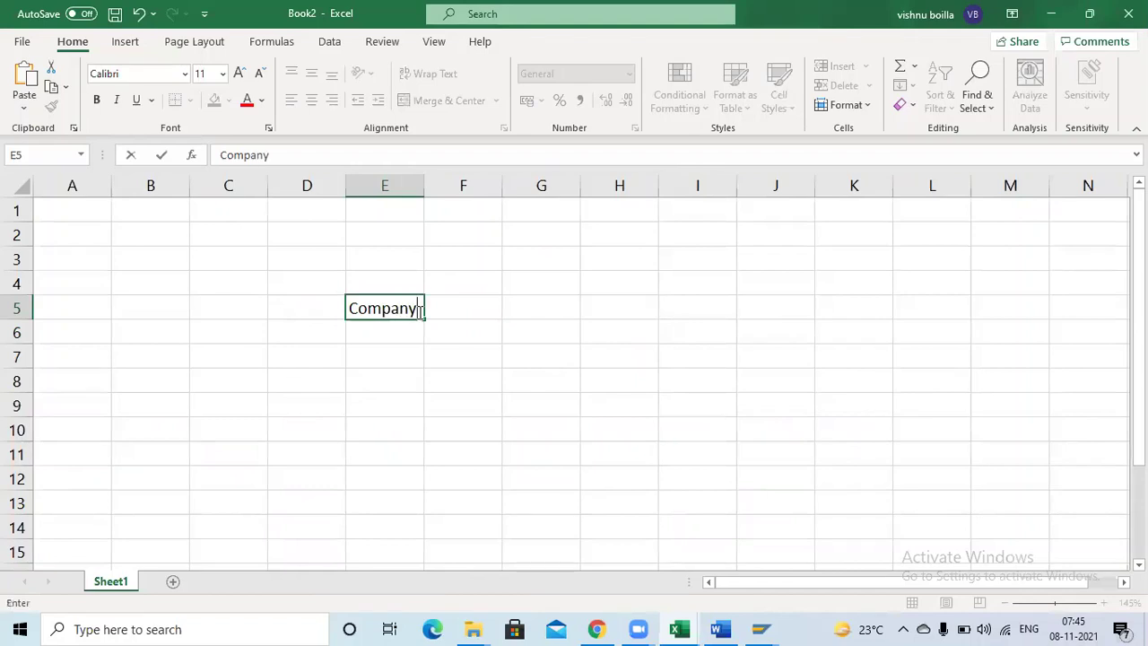
{"action": "type", "text": " code"}
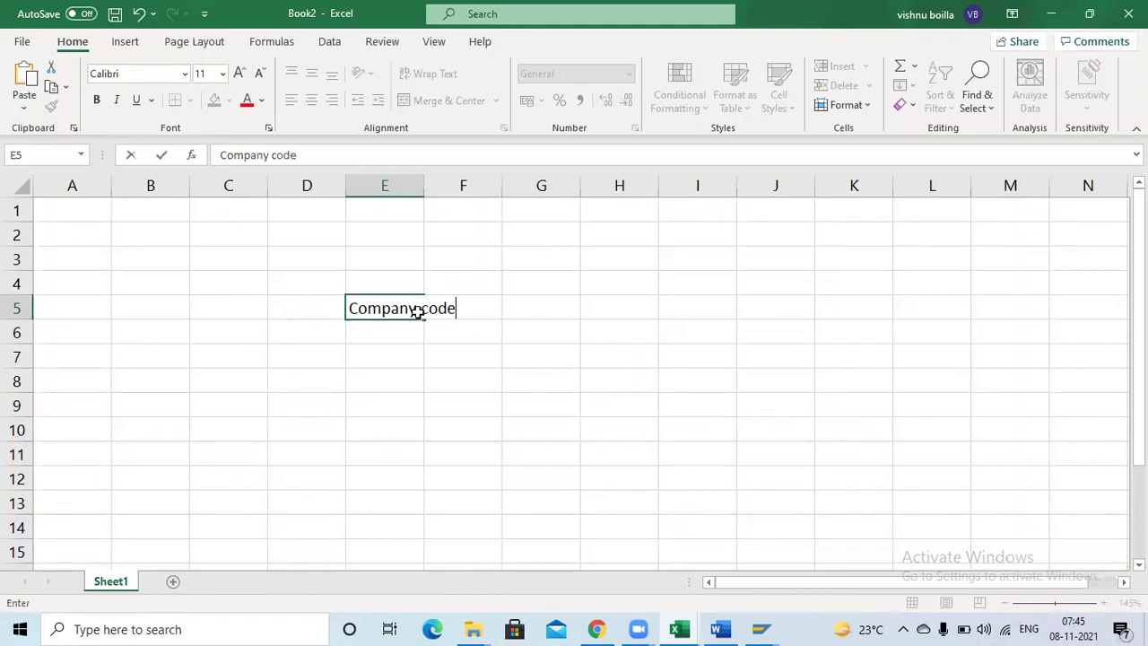
{"action": "key", "text": "Return"}
{"action": "double_click", "coordinate": [425, 184]}
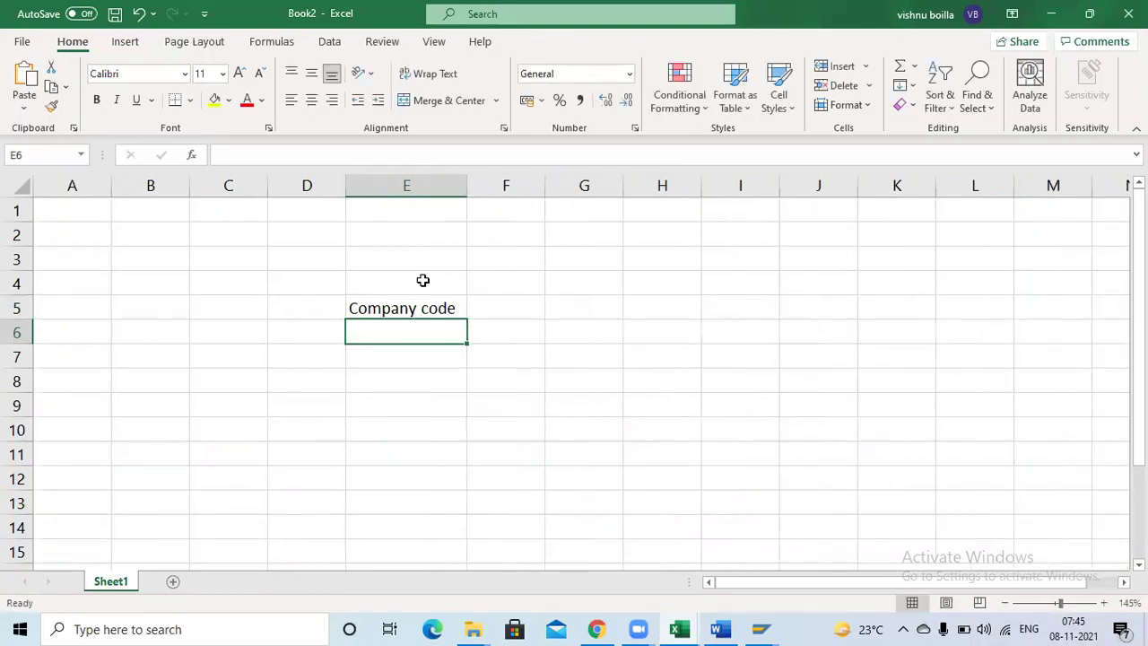
Add the labels "GL" and "Amount" in column E below "Company code" and delete the two blank rows between them.
{"action": "left_click", "coordinate": [415, 373]}
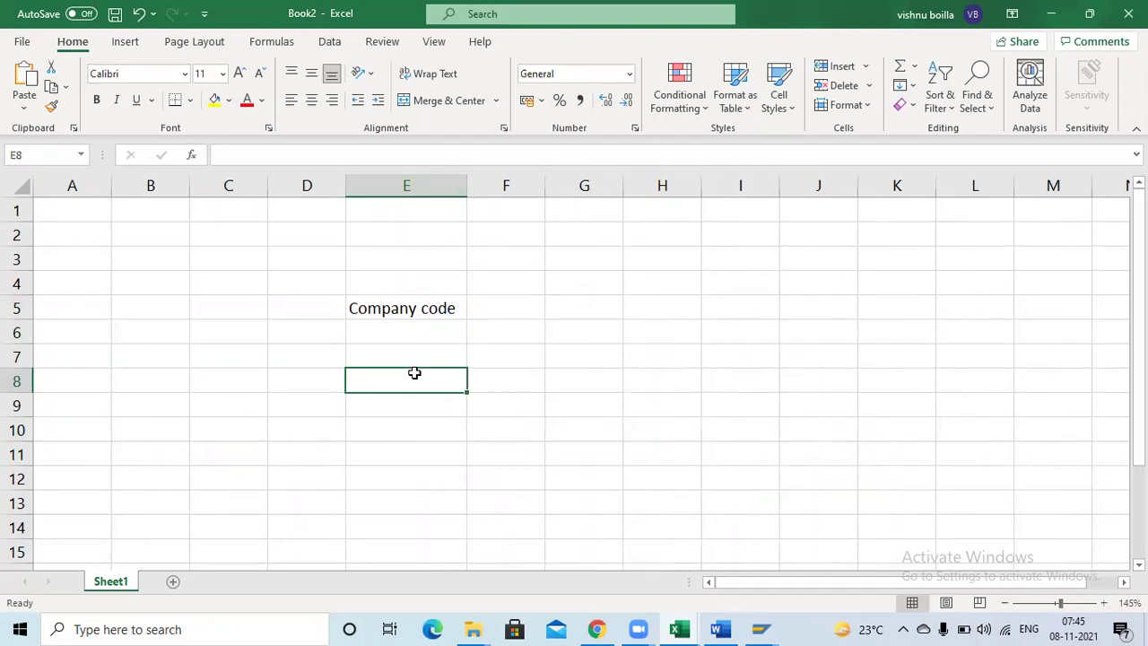
{"action": "type", "text": "GL"}
{"action": "key", "text": "Return"}
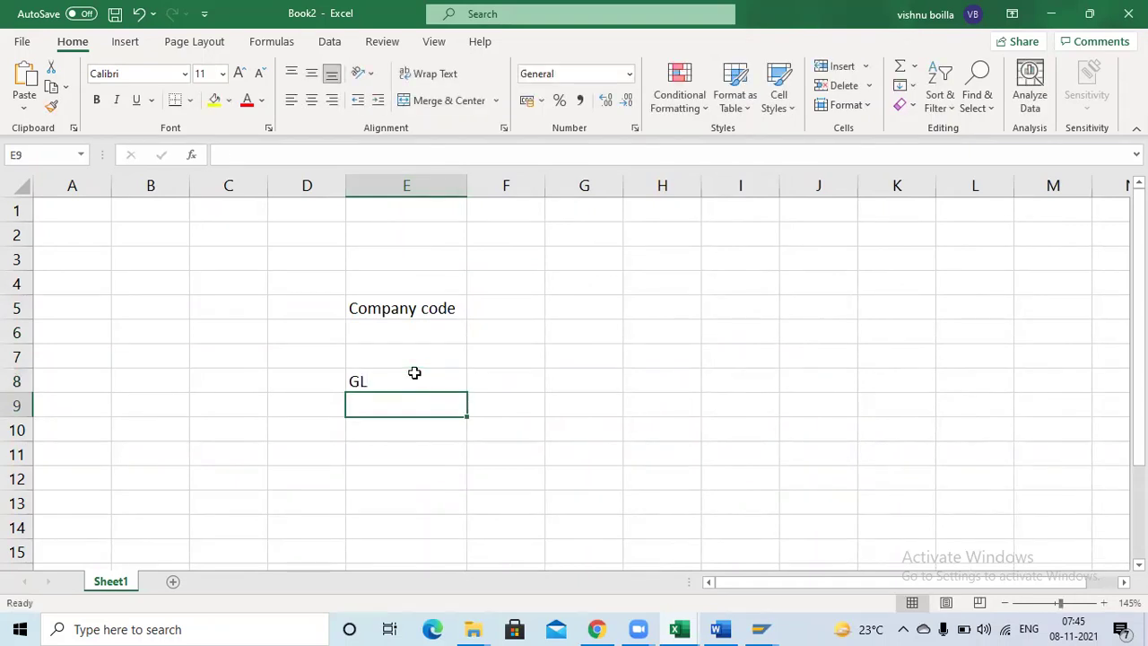
{"action": "type", "text": "Amount"}
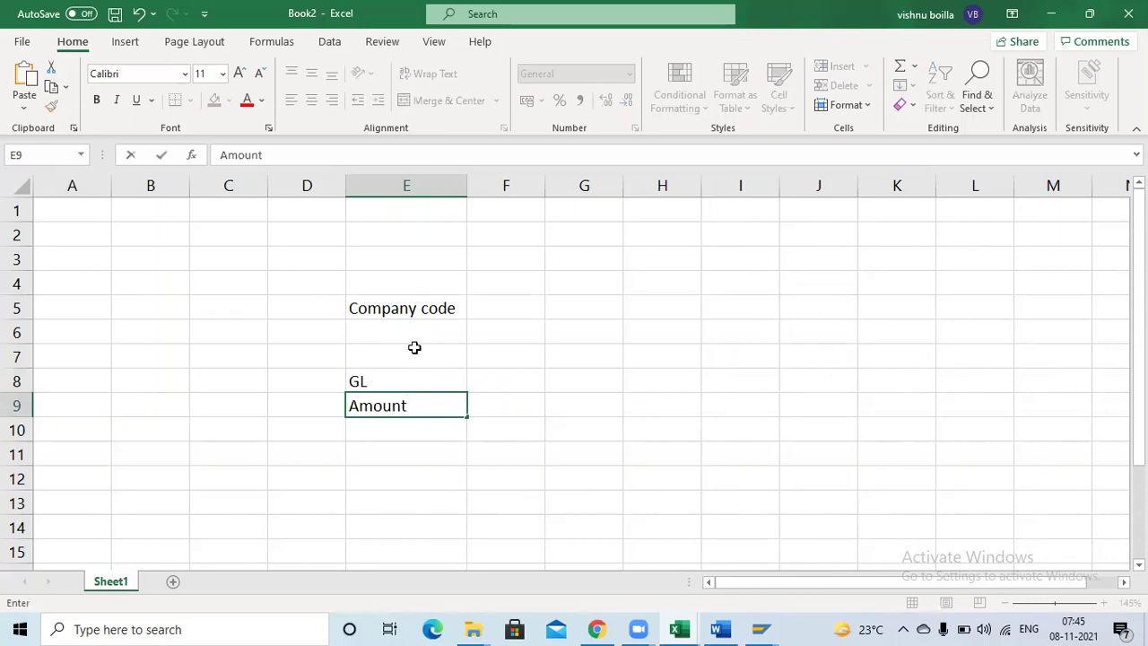
{"action": "left_click", "coordinate": [416, 334]}
{"action": "key", "text": "shift+space"}
{"action": "key", "text": "shift+Down"}
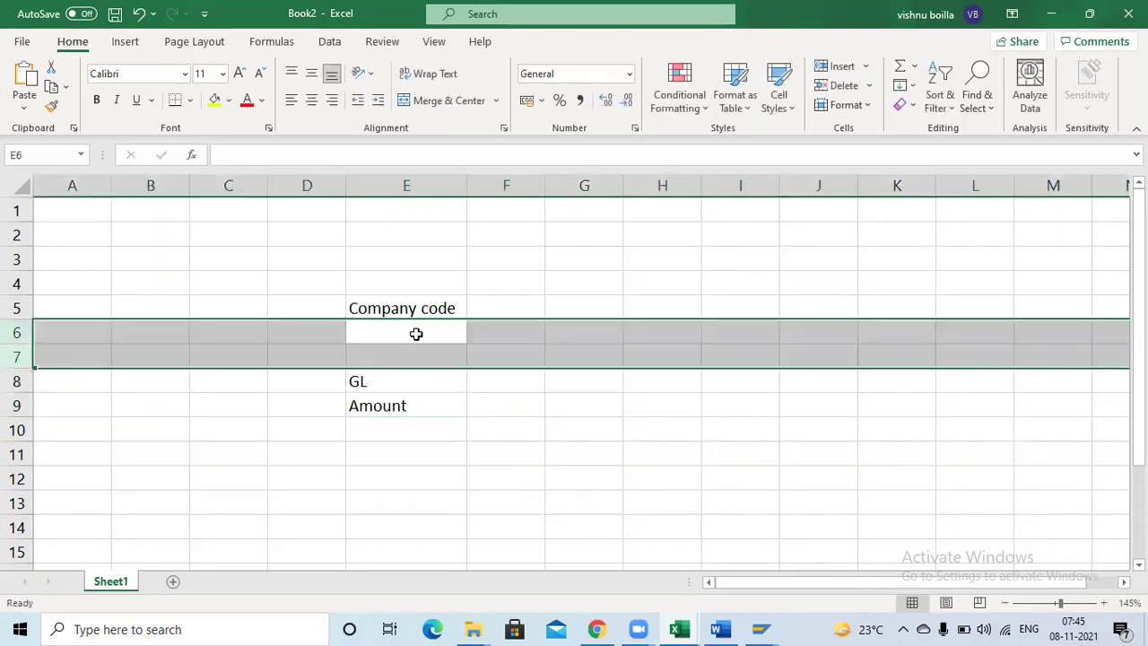
{"action": "key", "text": "ctrl+minus"}
Enter the technical field names BUKRS in G5, HKONT in F6 and WRBTR in F7.
{"action": "left_click", "coordinate": [495, 301]}
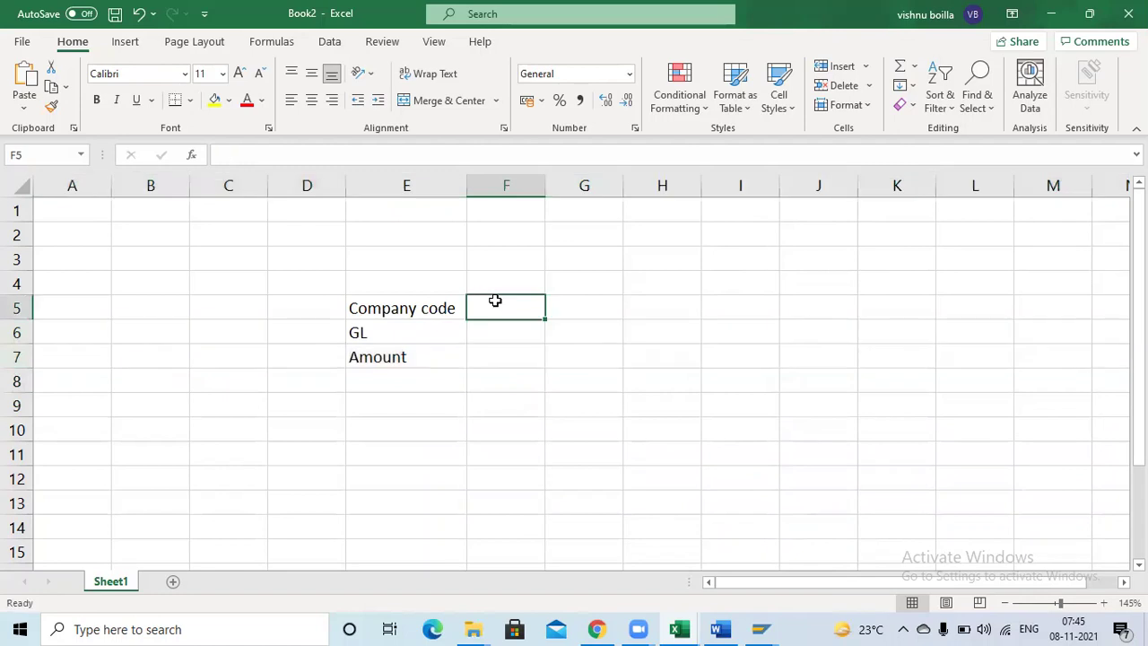
{"action": "key", "text": "Right"}
{"action": "type", "text": "BUK"}
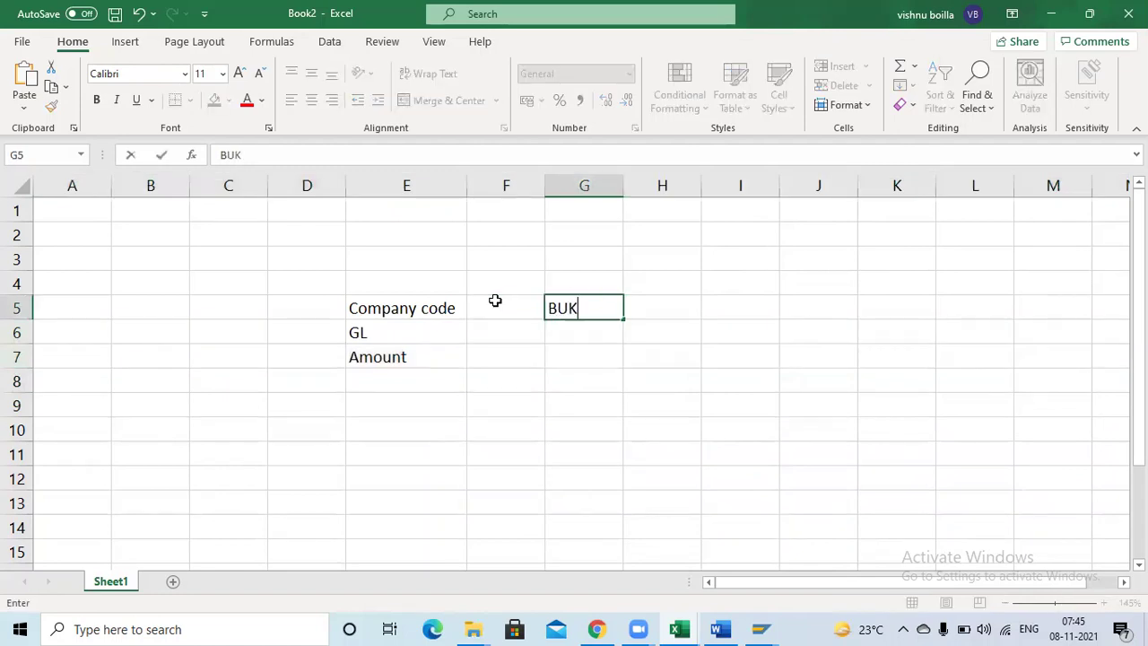
{"action": "type", "text": "RS"}
{"action": "key", "text": "Return"}
{"action": "type", "text": "HKONT"}
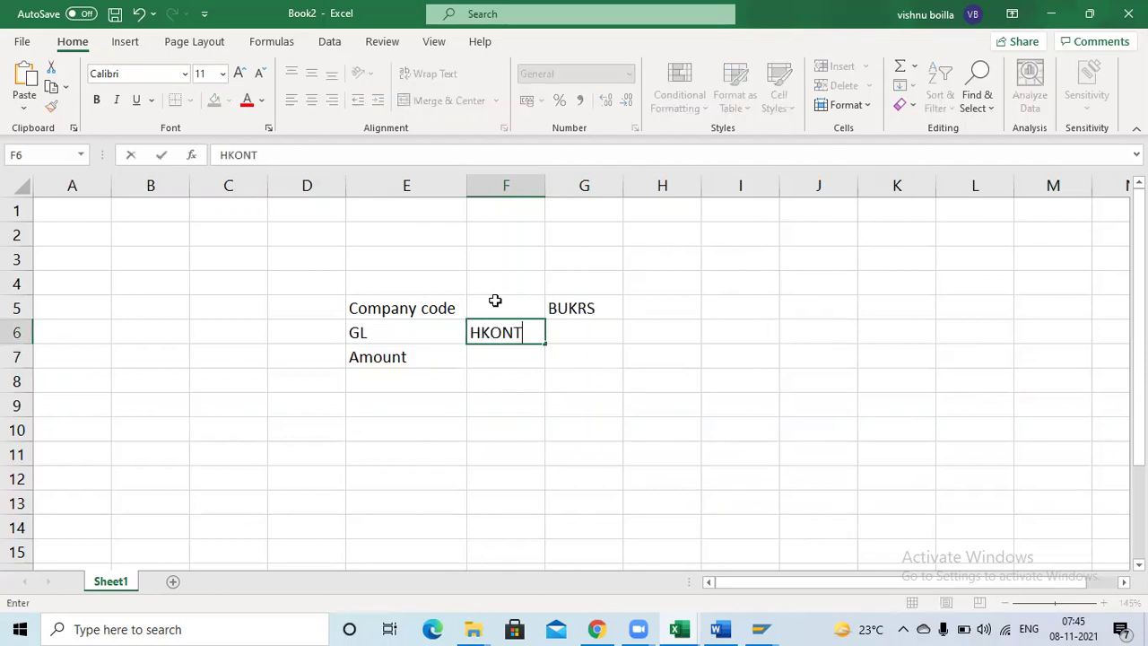
{"action": "key", "text": "Return"}
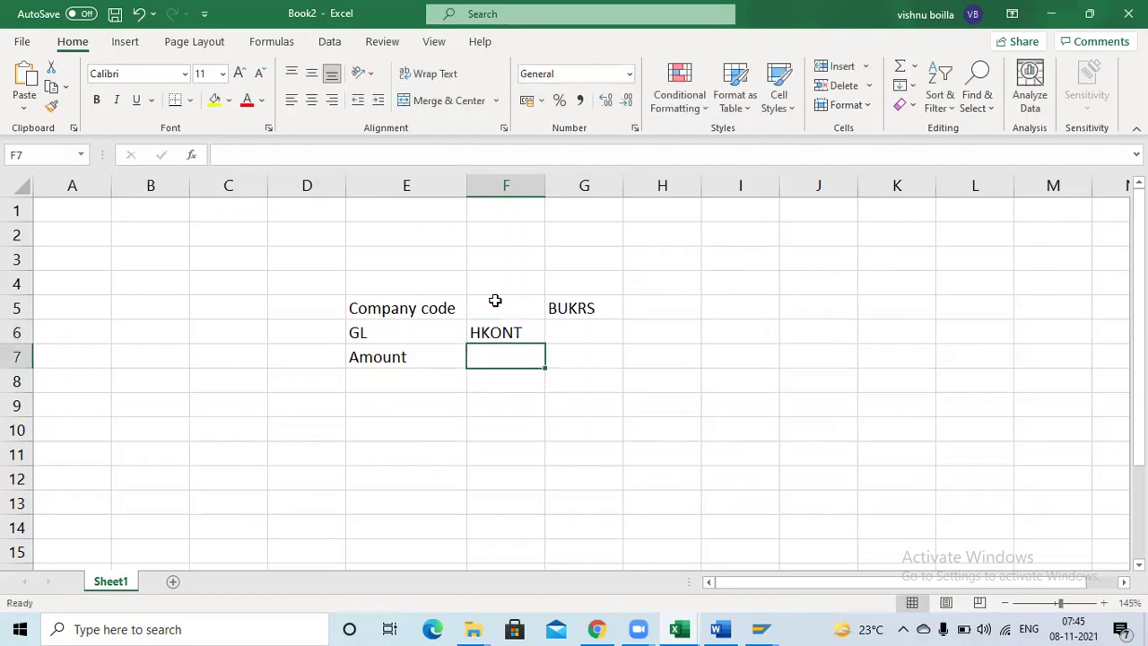
{"action": "type", "text": "WRBTR"}
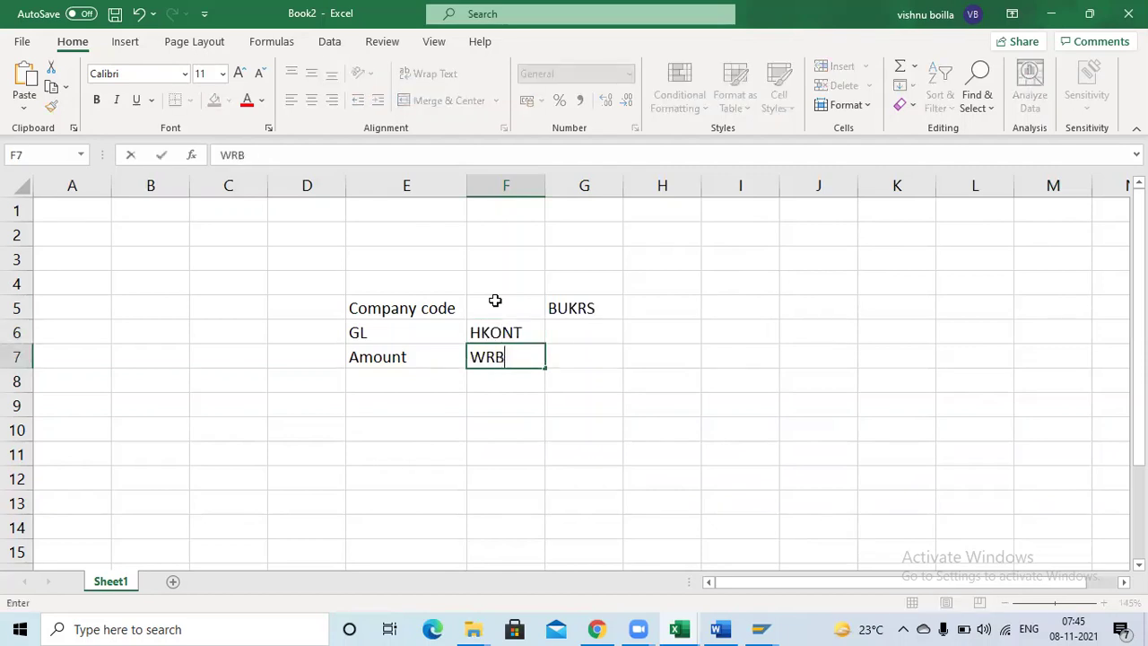
Move HKONT and WRBTR from F6:F7 to G6:G7, below BUKRS.
{"action": "left_click_drag", "start_coordinate": [508, 331], "coordinate": [515, 356]}
{"action": "key", "text": "ctrl+c"}
{"action": "left_click", "coordinate": [564, 333]}
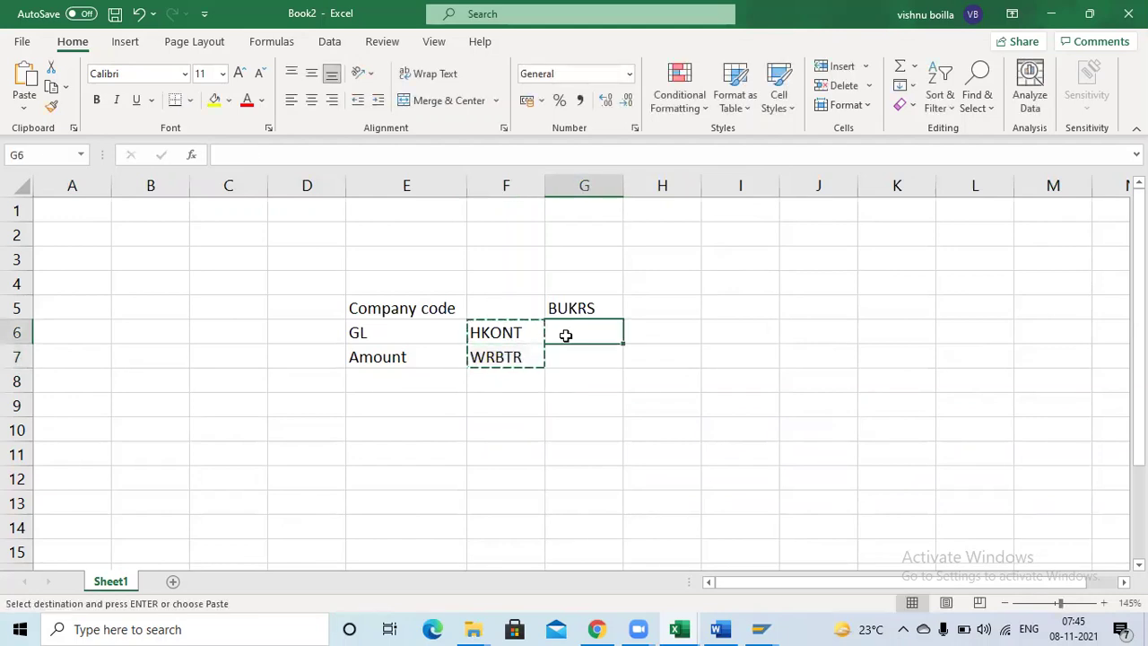
{"action": "key", "text": "Return"}
{"action": "left_click", "coordinate": [560, 404]}
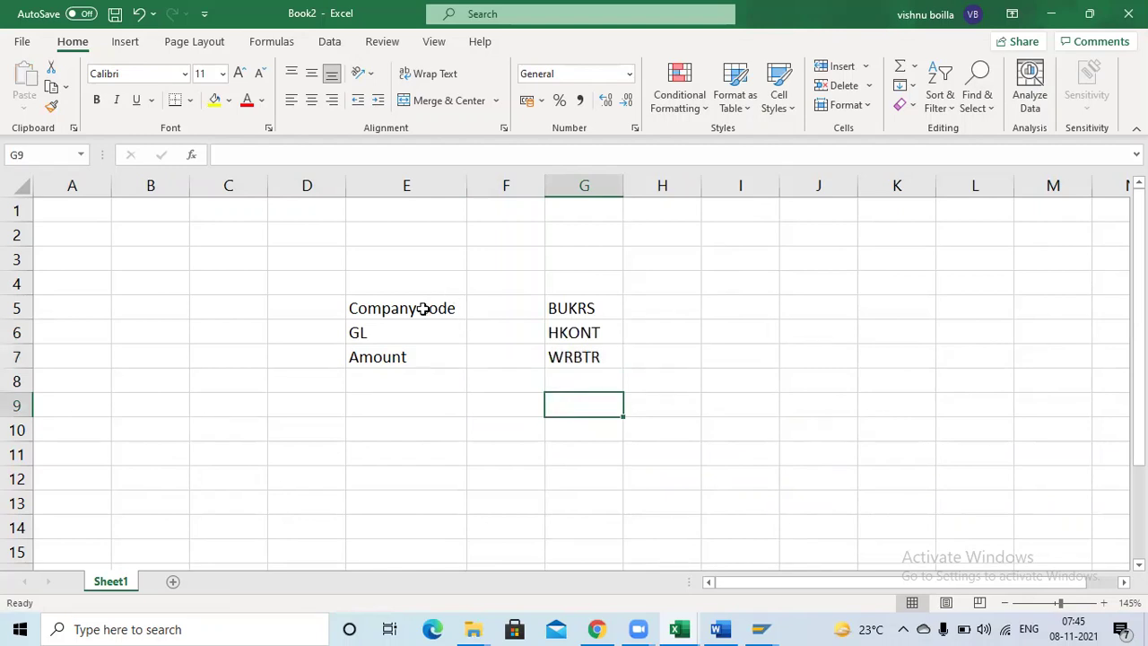
Look at the company code, G/L account and amount fields on the SAP vendor invoice screen, and return to the Excel sheet.
{"action": "key", "text": "alt+Tab"}
{"action": "key", "text": "alt+Tab"}
{"action": "key", "text": "alt+Tab"}
{"action": "key", "text": "alt+Tab"}
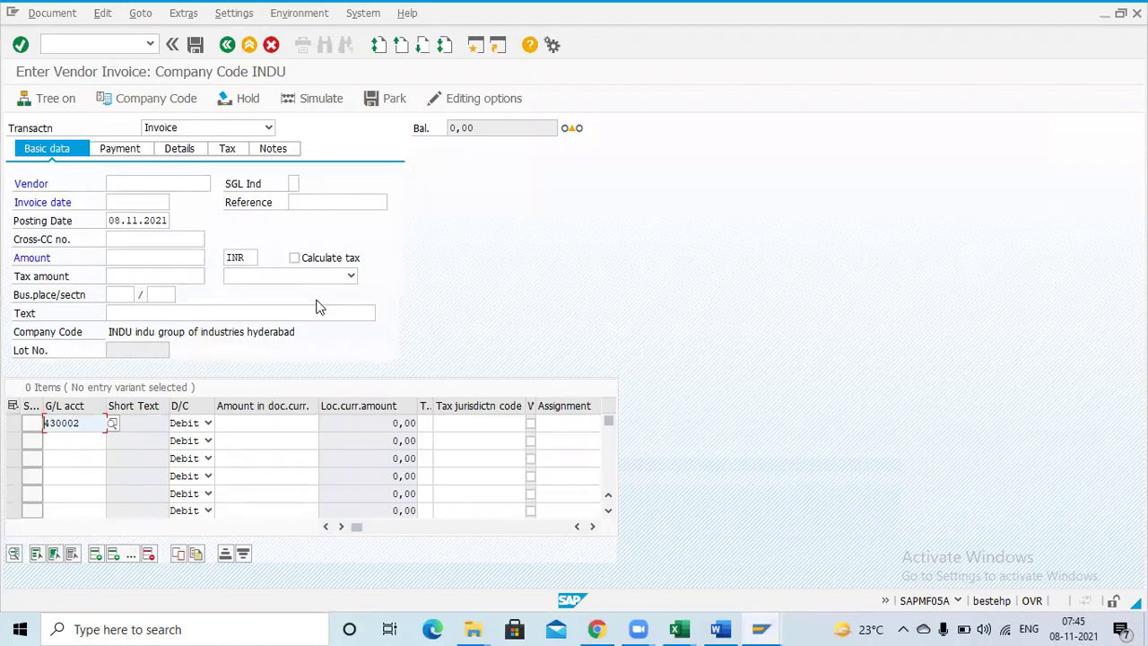
{"action": "key", "text": "alt+Tab"}
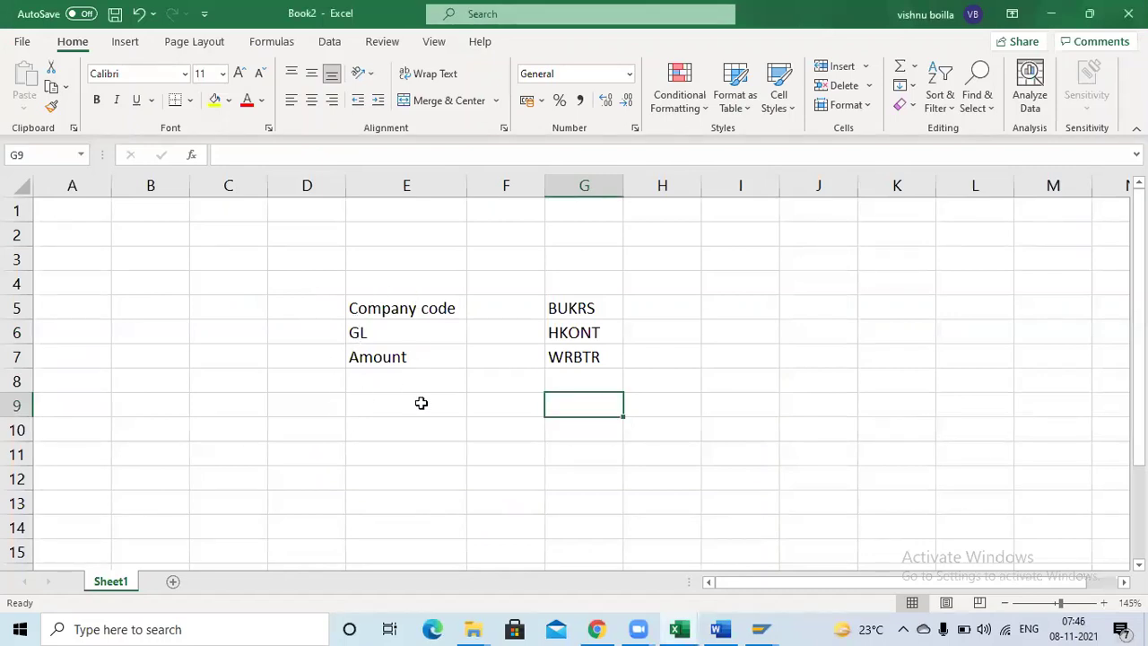
Enter the table name BKPF in H5 for the company code and BSEG in H6 and H7 for GL and amount.
{"action": "left_click", "coordinate": [679, 311]}
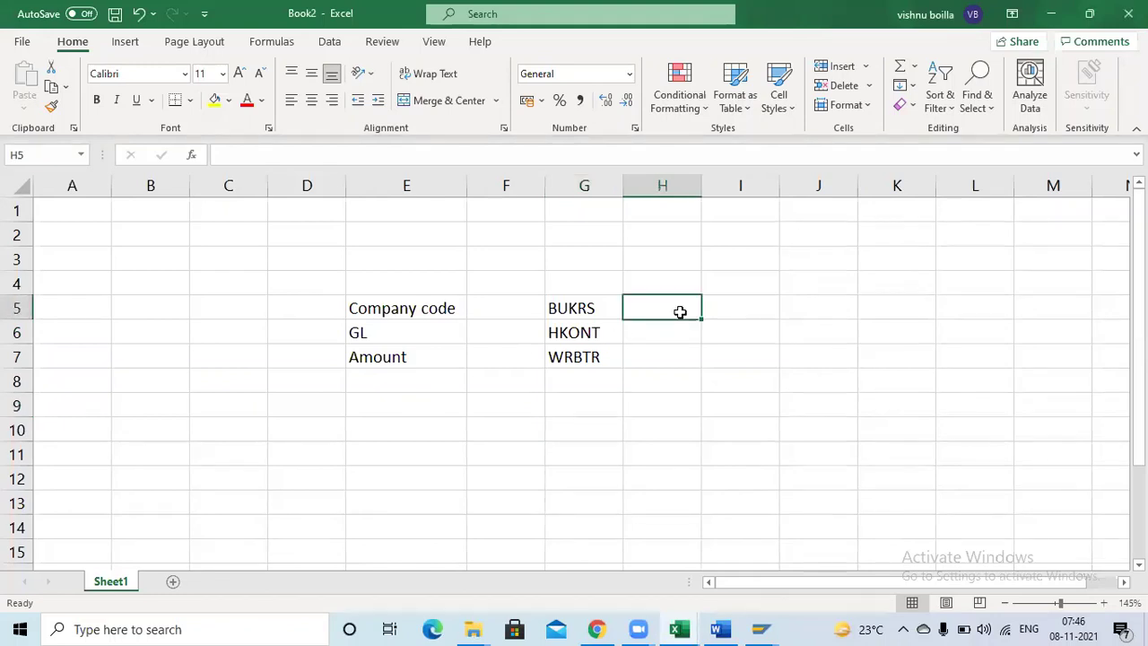
{"action": "type", "text": "B"}
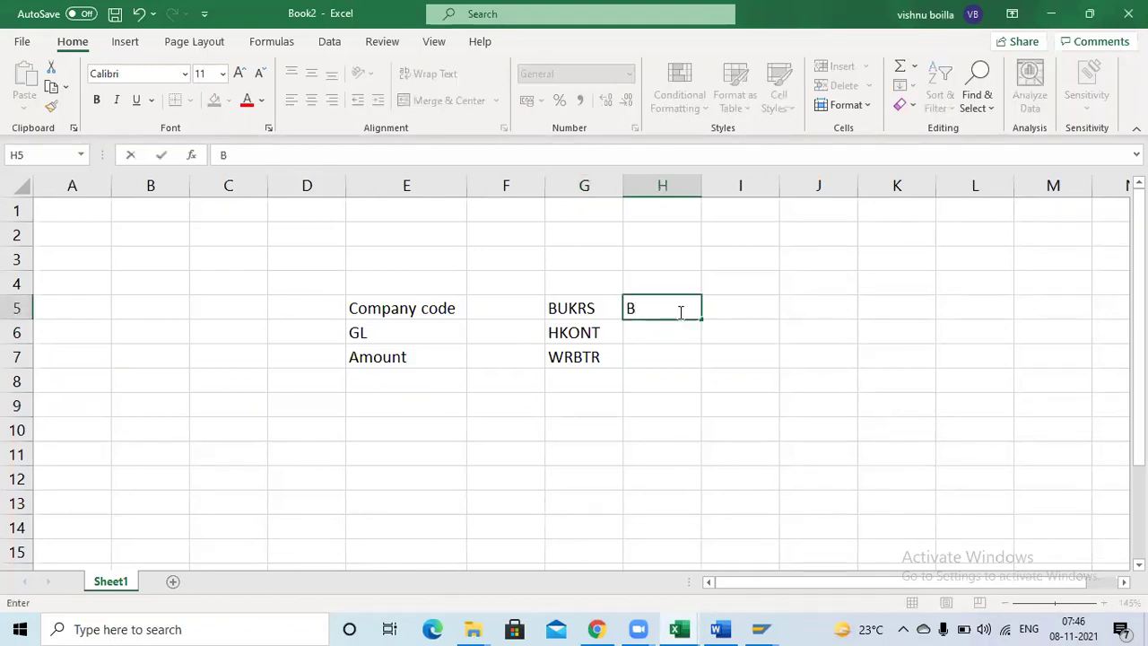
{"action": "type", "text": "KPF"}
{"action": "key", "text": "Return"}
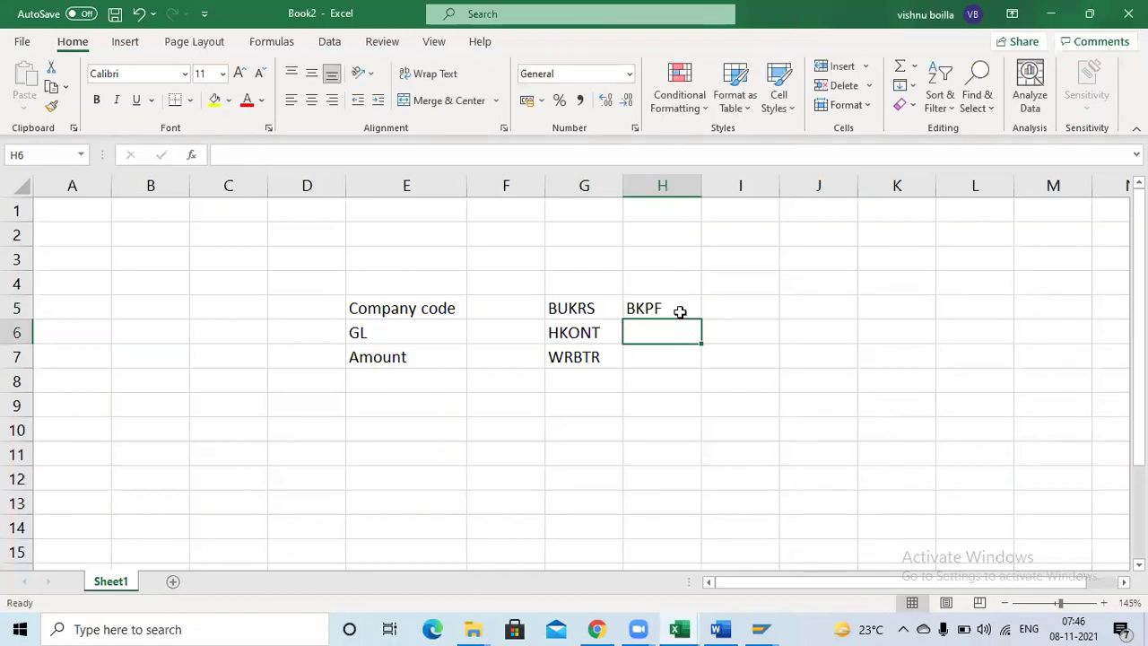
{"action": "type", "text": "BSEG"}
{"action": "key", "text": "Return"}
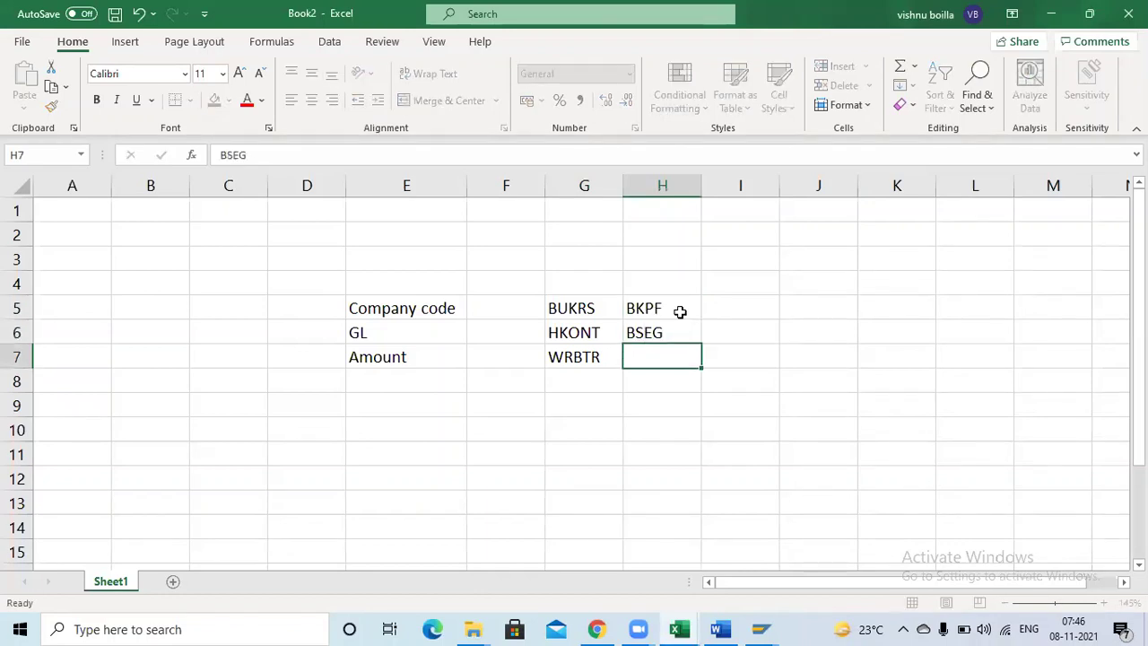
{"action": "key", "text": "ctrl+g"}
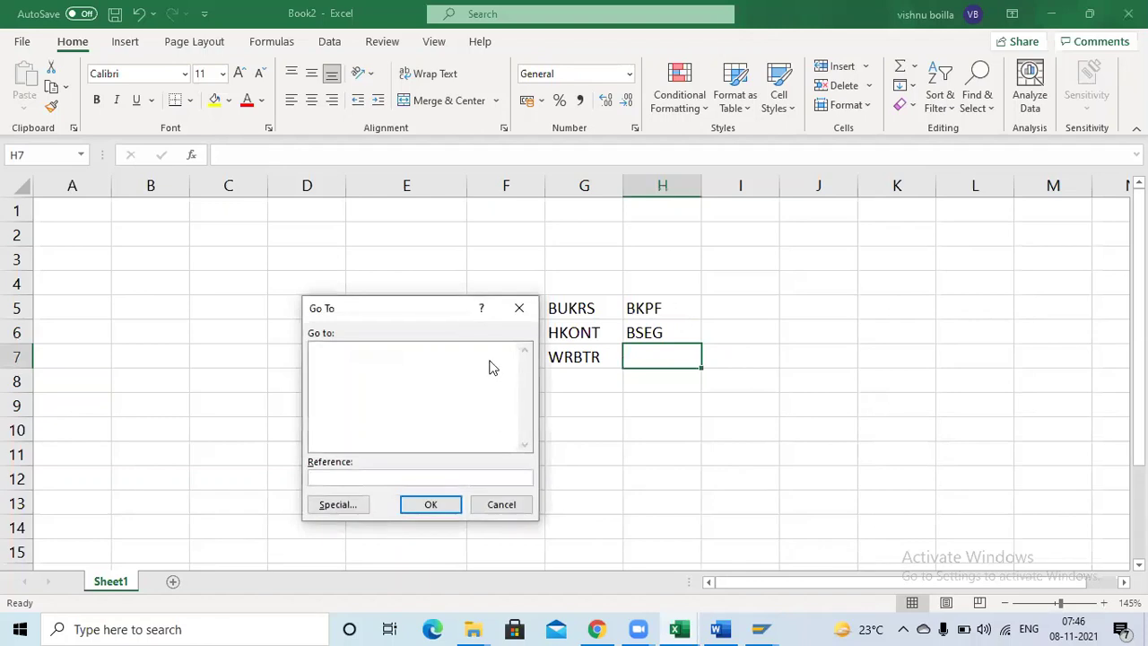
{"action": "left_click", "coordinate": [517, 306]}
{"action": "key", "text": "ctrl+d"}
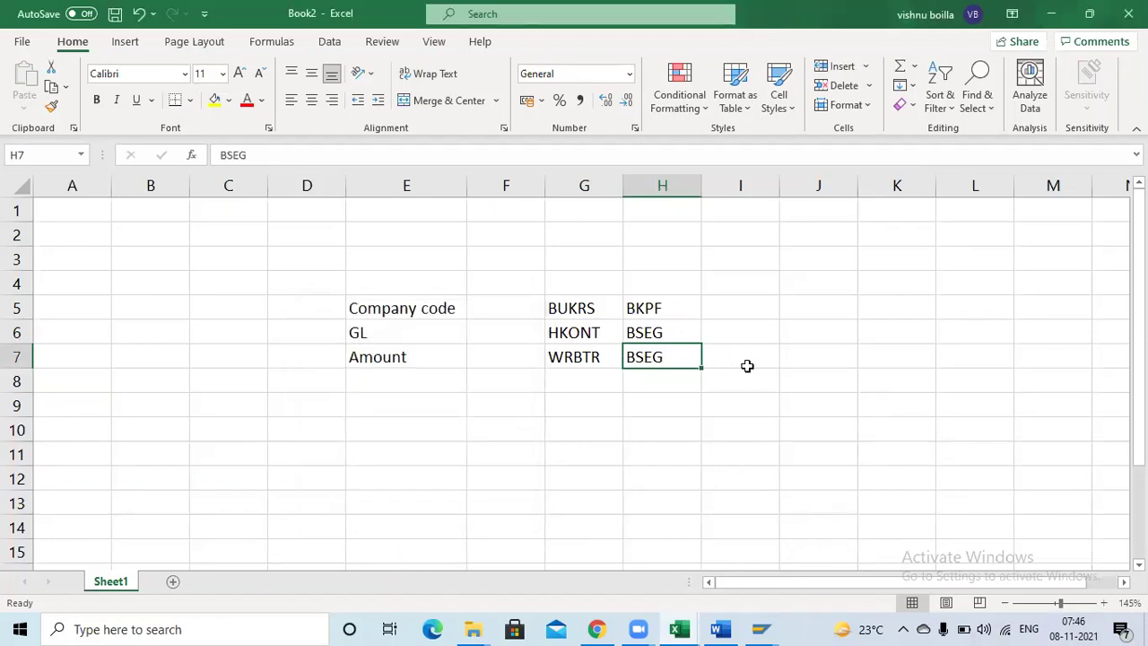
{"action": "left_click", "coordinate": [742, 368]}
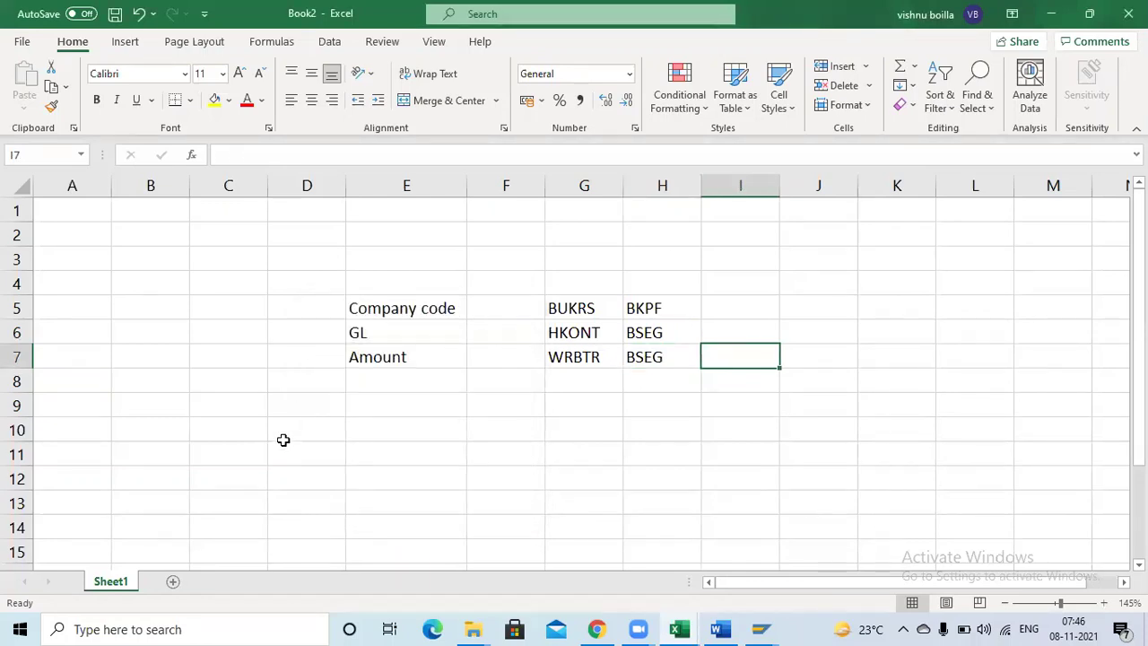
Check the SAP vendor invoice screen, then review the Excel sheet's GL and Amount rows and the table names in H5:H7.
{"action": "key", "text": "alt+Tab"}
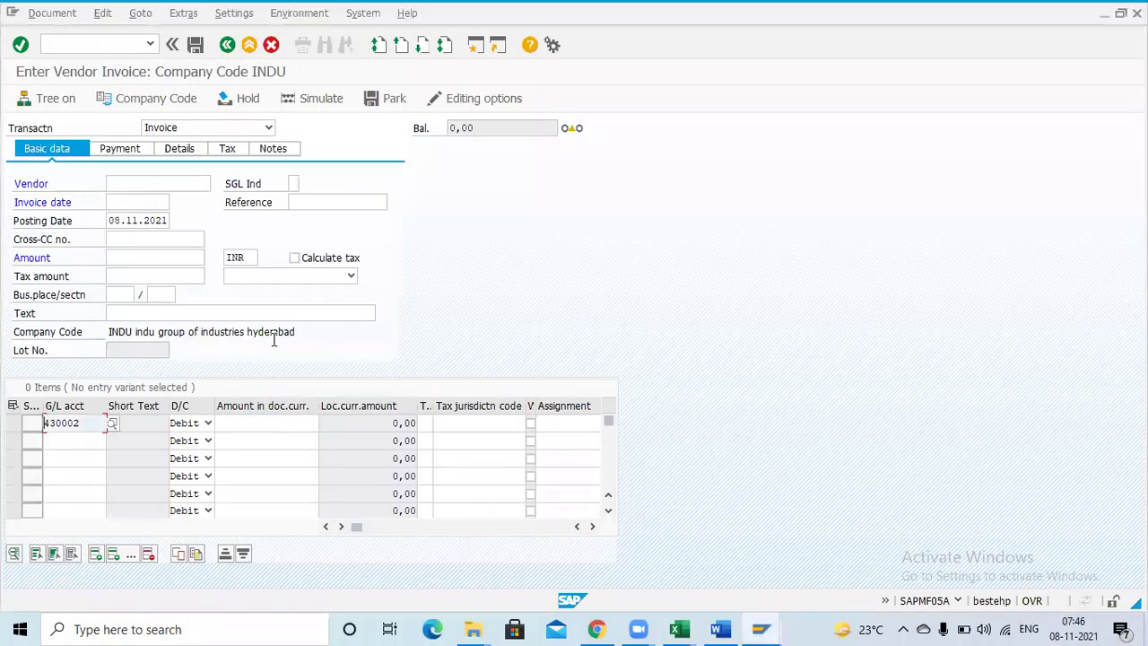
{"action": "key", "text": "alt+Tab"}
{"action": "left_click_drag", "start_coordinate": [404, 311], "coordinate": [423, 351]}
{"action": "left_click", "coordinate": [658, 305]}
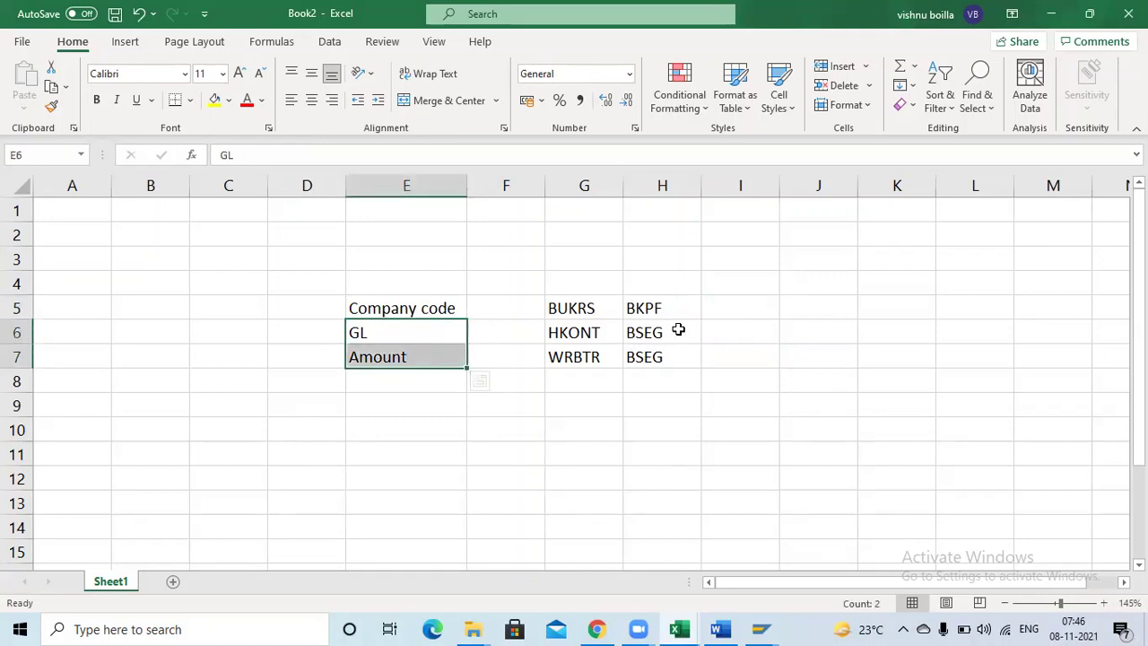
{"action": "left_click_drag", "start_coordinate": [679, 330], "coordinate": [661, 356]}
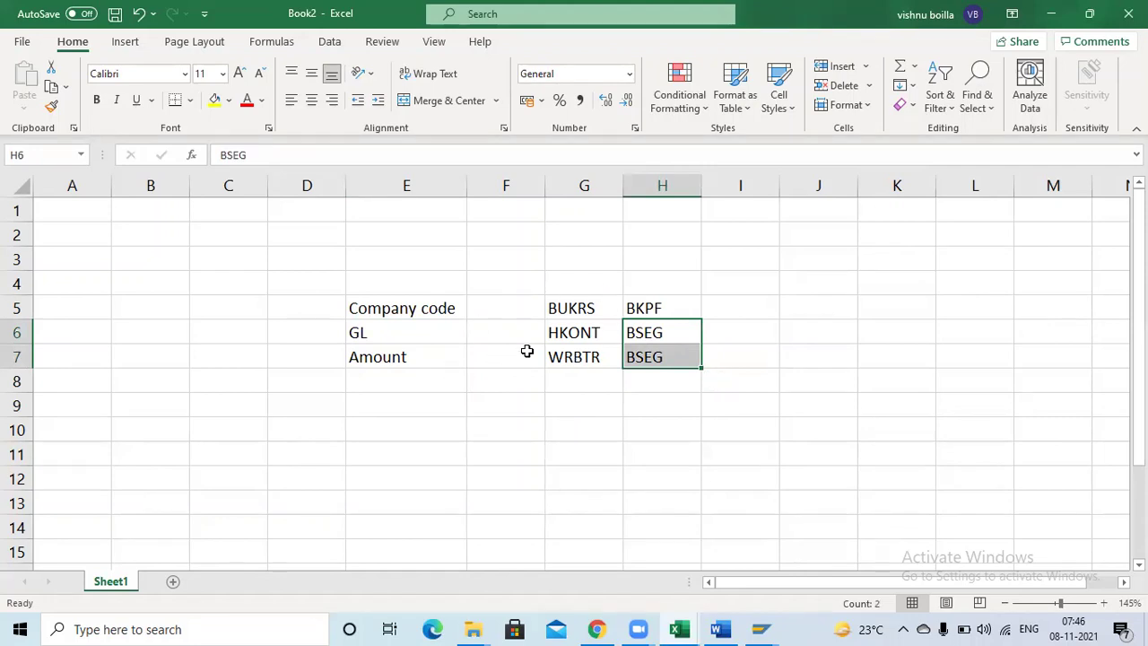
{"action": "left_click", "coordinate": [643, 306]}
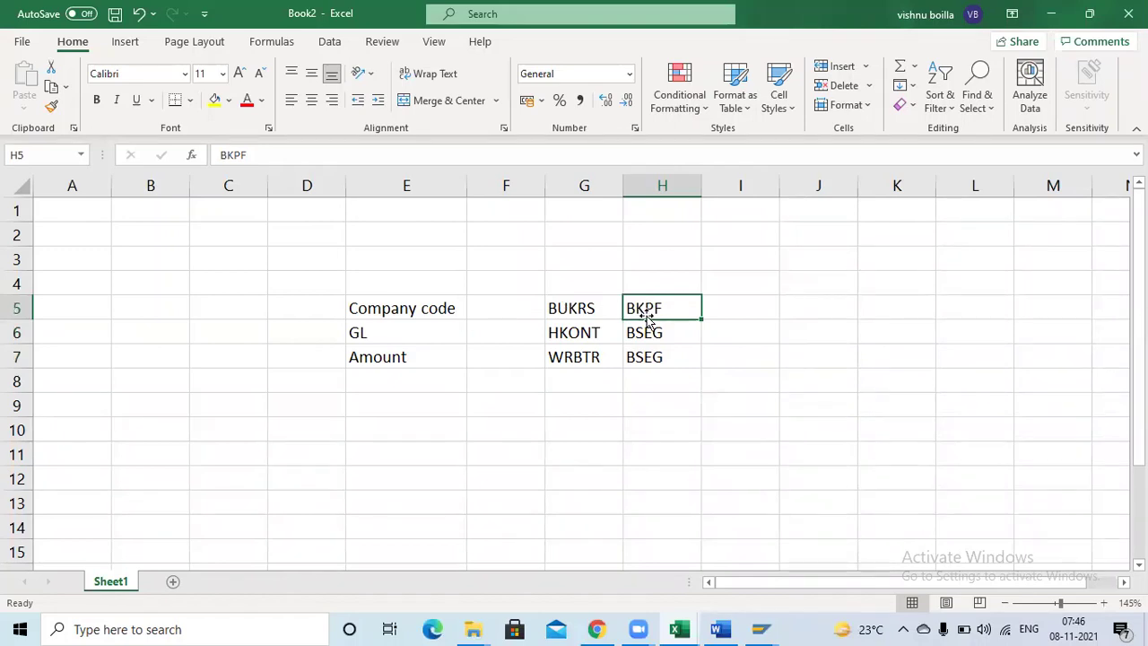
Switch to the SAP prerequisite of FB60VAL Step 001 and look through the fields of structure BKPF.
{"action": "key", "text": "alt+Tab"}
{"action": "key", "text": "alt+Tab"}
{"action": "key", "text": "alt+Tab"}
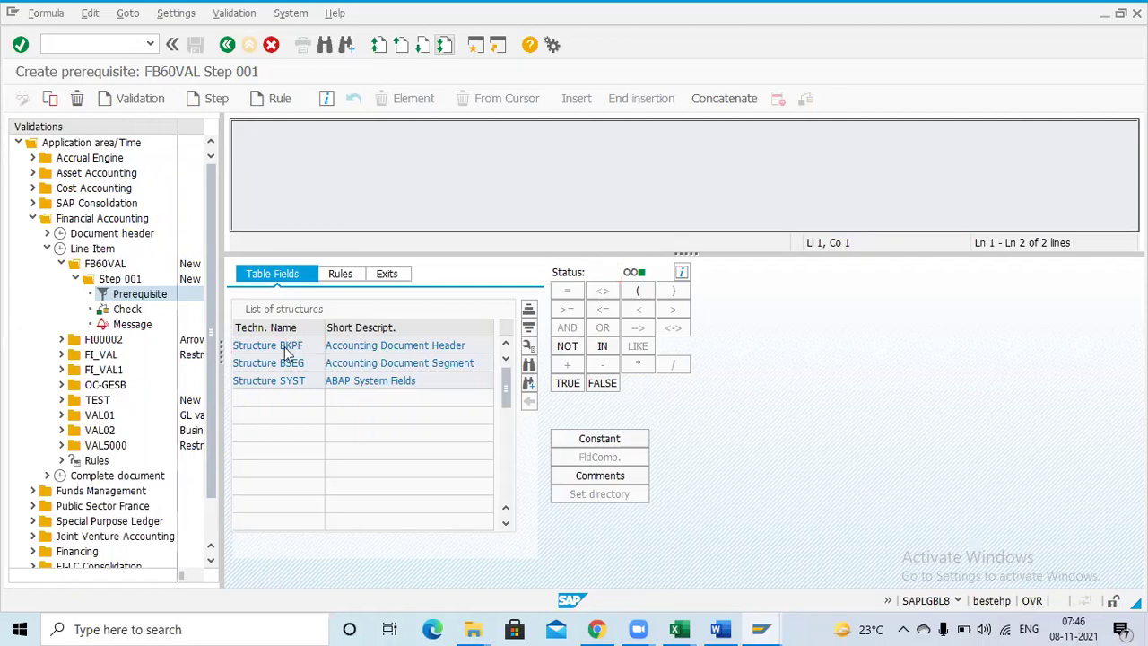
{"action": "double_click", "coordinate": [285, 348]}
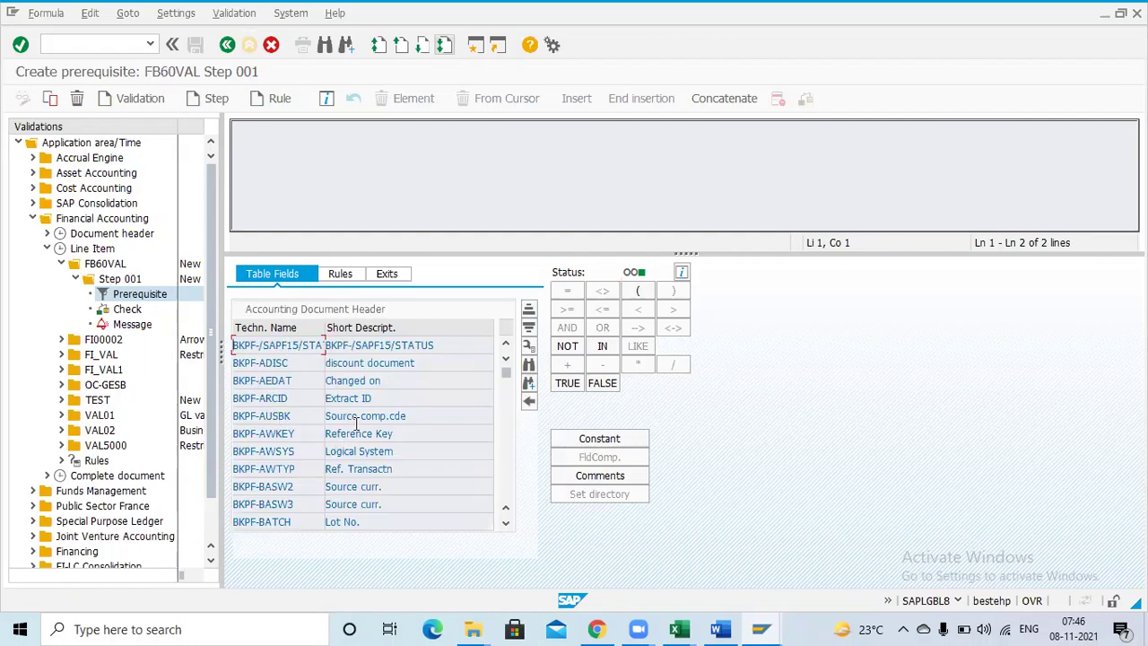
{"action": "scroll", "coordinate": [327, 430], "scroll_direction": "down", "scroll_amount": 3}
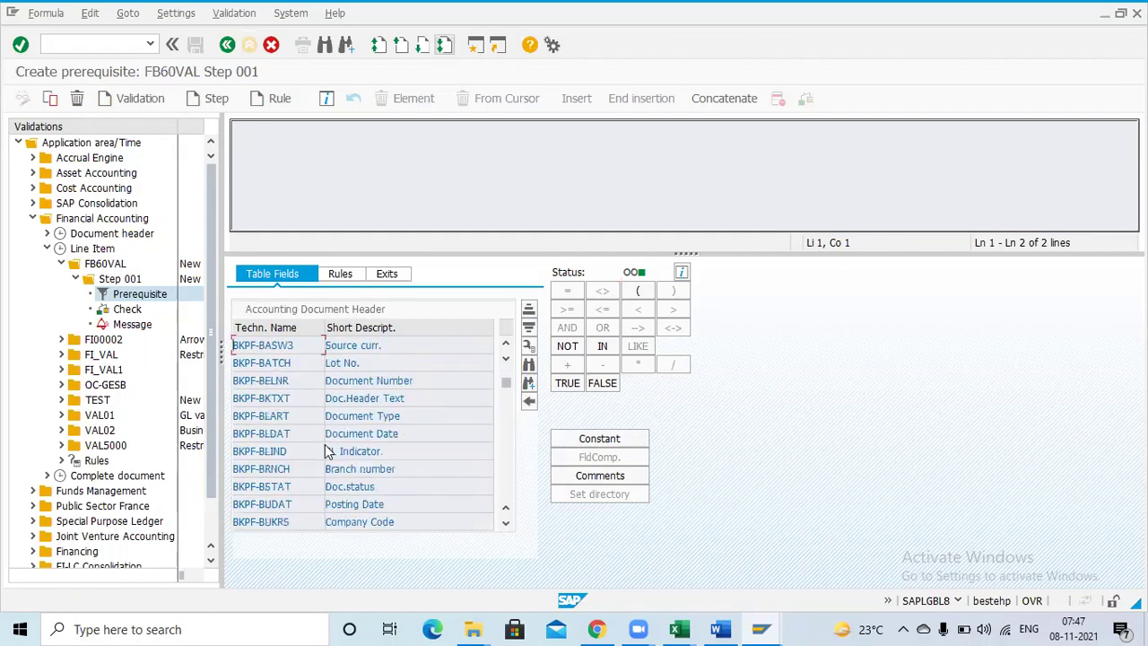
{"action": "scroll", "coordinate": [327, 451], "scroll_direction": "down", "scroll_amount": 8}
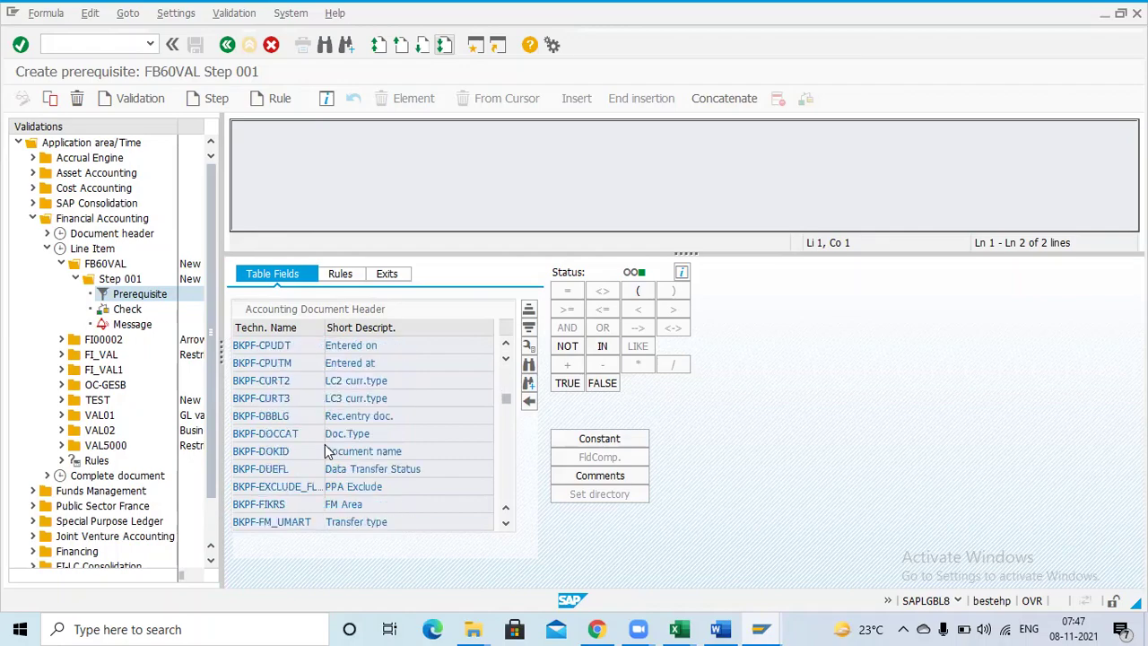
Review the Prerequisites and Check conditions in the Word document, and return to the SAP prerequisite editor.
{"action": "key", "text": "alt+Tab"}
{"action": "key", "text": "alt+Tab"}
{"action": "key", "text": "alt+Tab"}
{"action": "key", "text": "alt+Tab"}
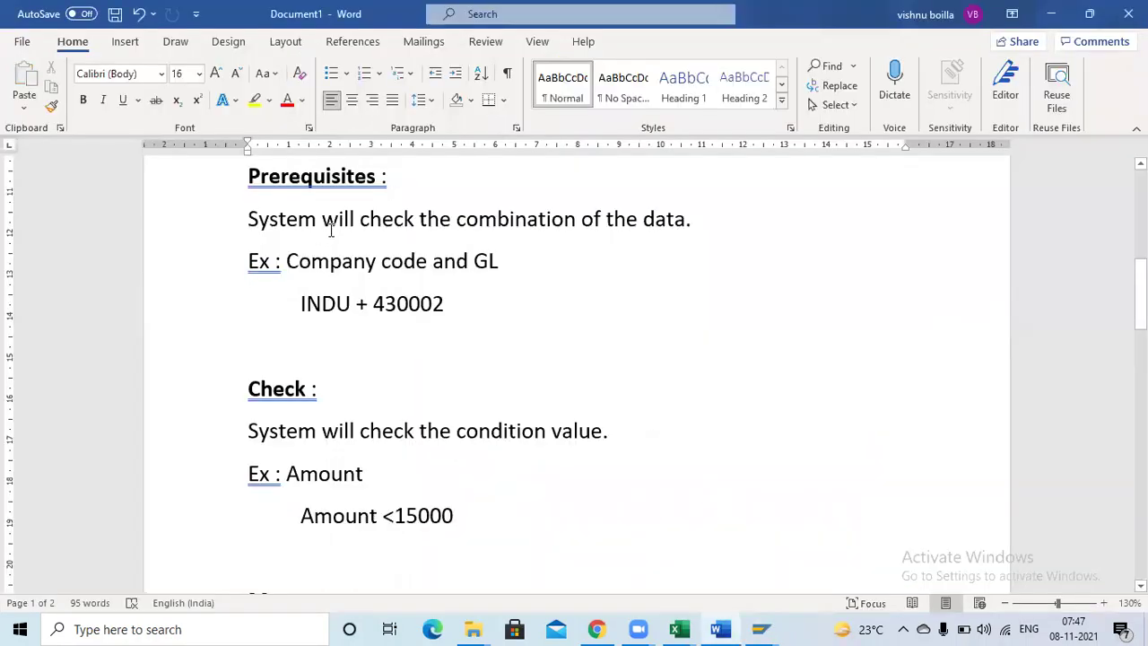
{"action": "scroll", "coordinate": [339, 240], "scroll_direction": "up", "scroll_amount": 1}
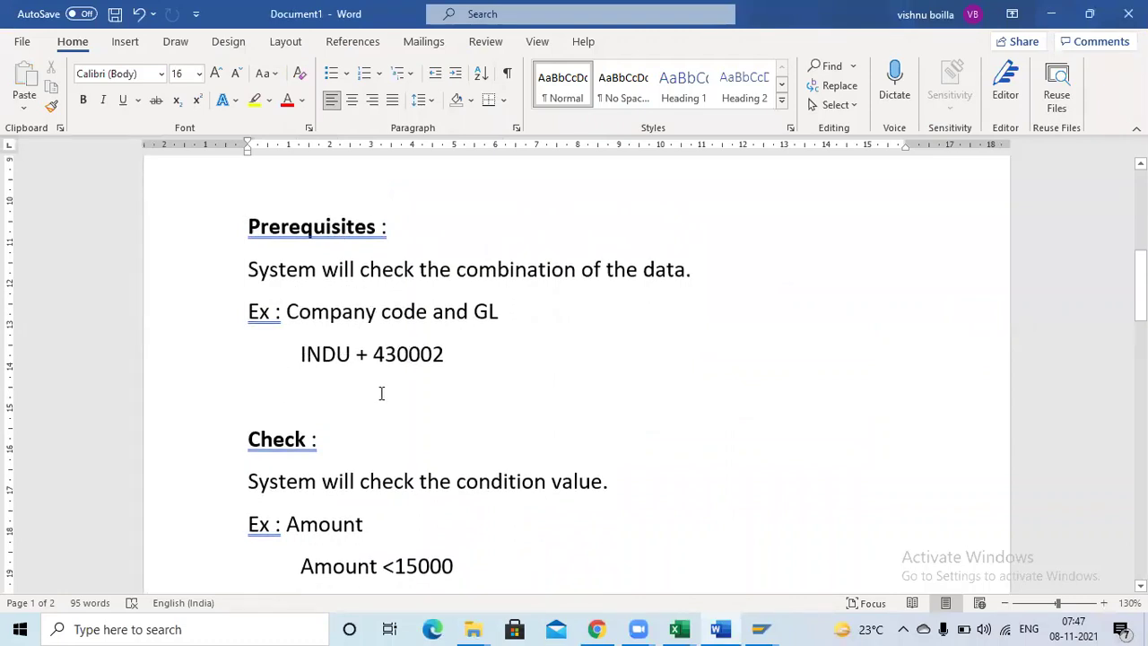
{"action": "key", "text": "alt+Tab"}
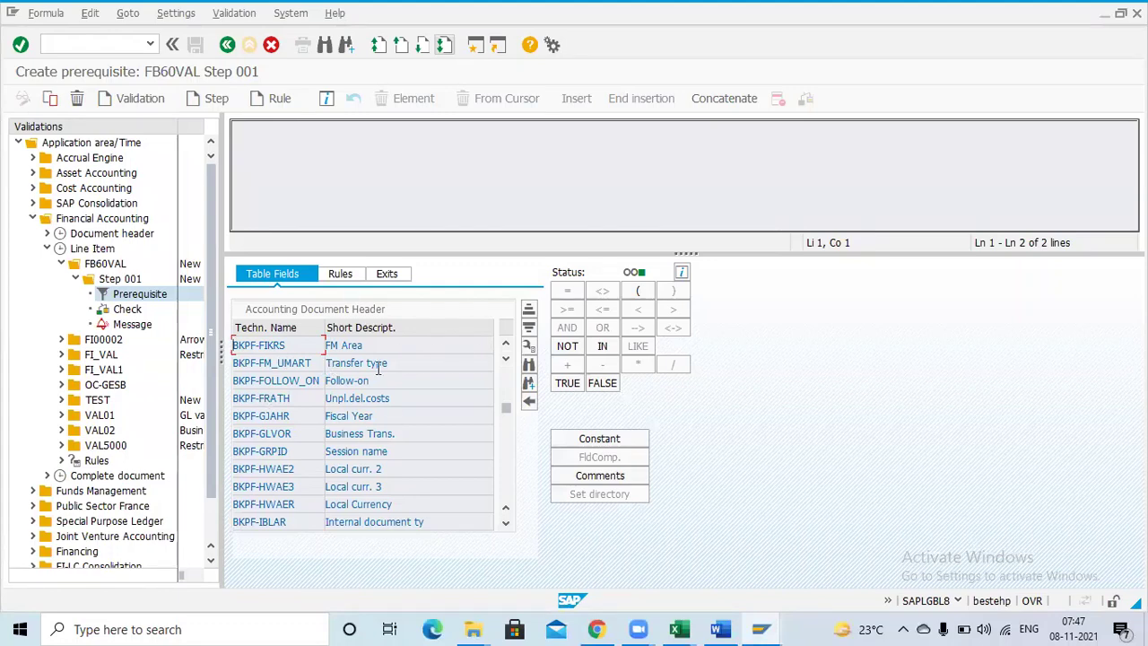
Return to the list of structures, reopen structure BKPF, and hide the technical names of its fields.
{"action": "left_click", "coordinate": [530, 406]}
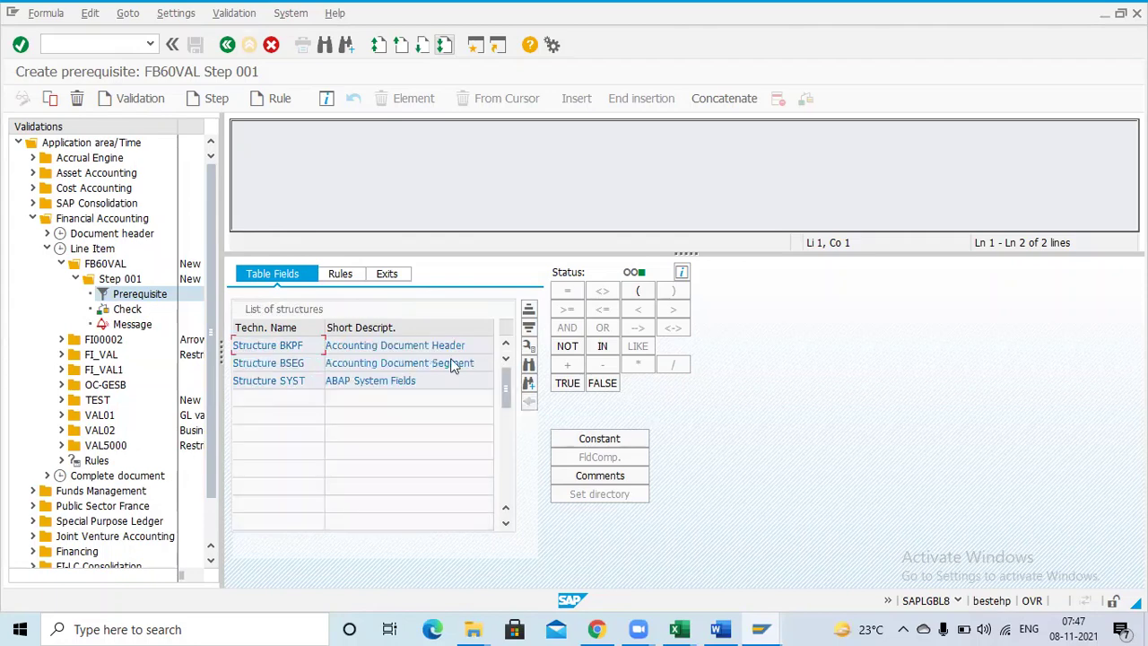
{"action": "double_click", "coordinate": [289, 346]}
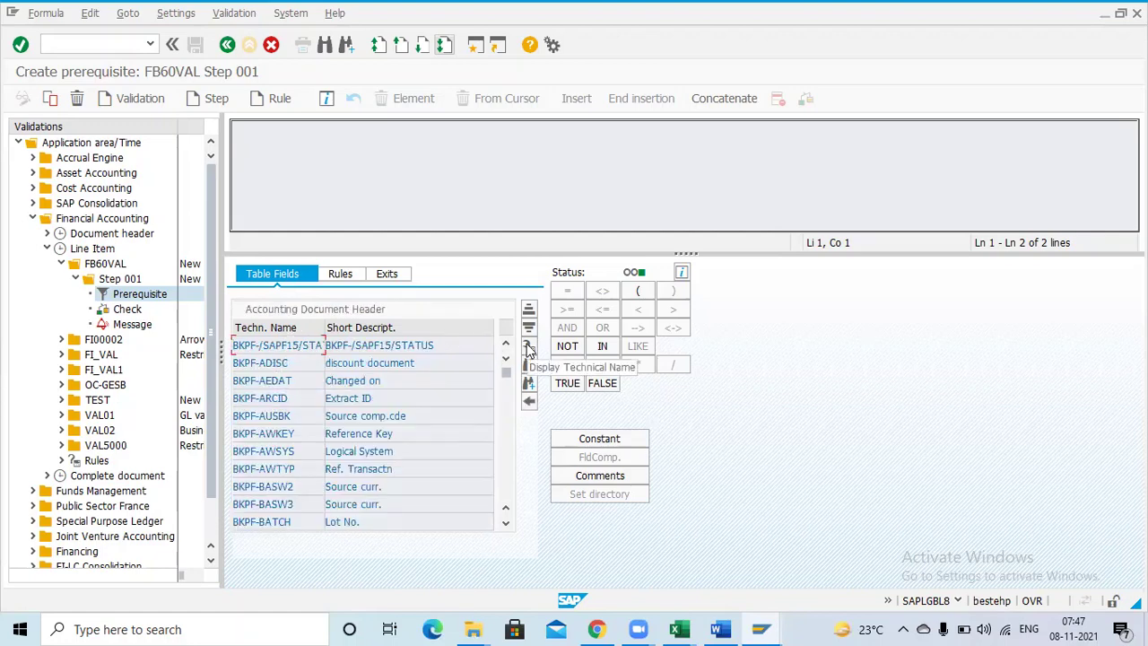
{"action": "left_click", "coordinate": [528, 347]}
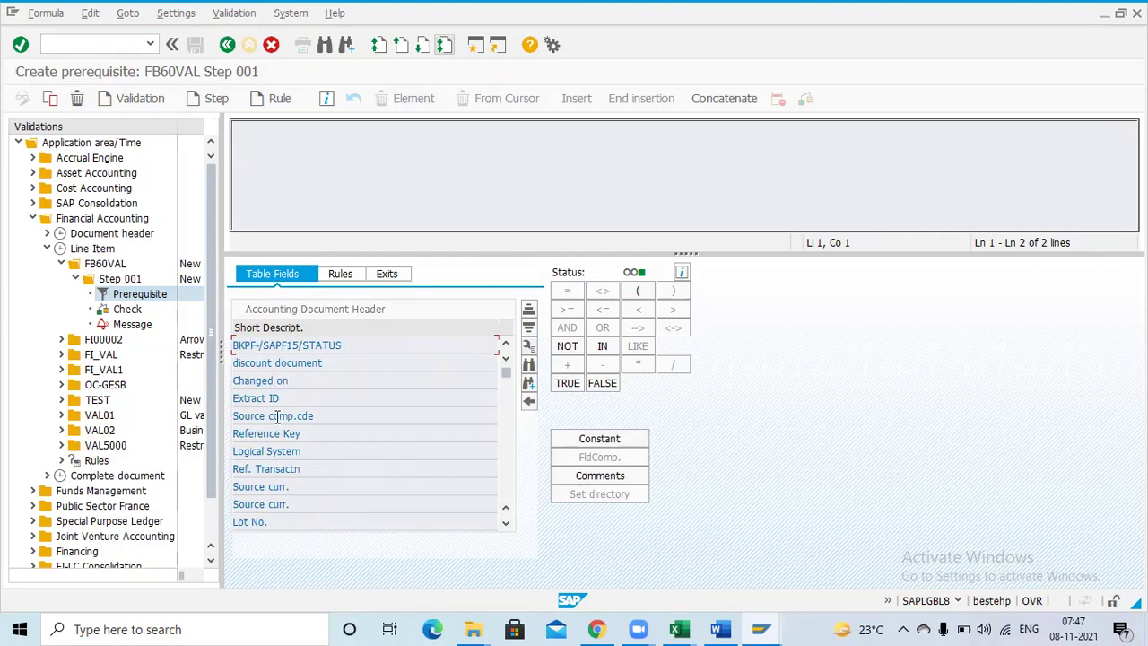